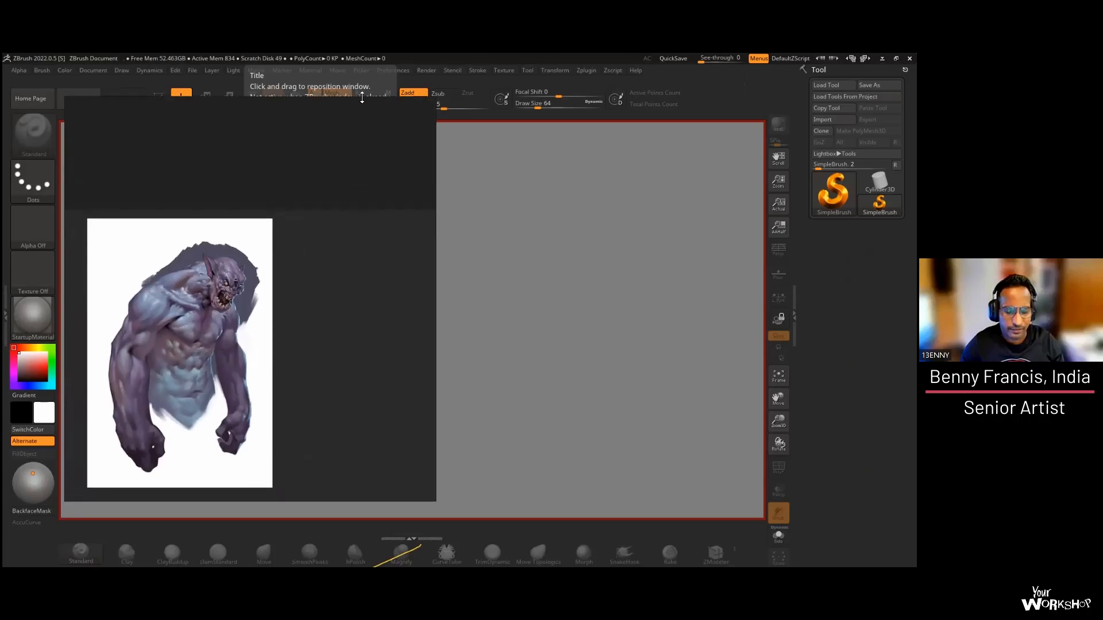
Step: Examine the overall build and proportions of the hunched creature concept next to the human anatomy reference
{"action": "scroll", "coordinate": [250, 268], "scroll_direction": "down", "scroll_amount": 2}
{"action": "scroll", "coordinate": [291, 223], "scroll_direction": "up", "scroll_amount": 3}
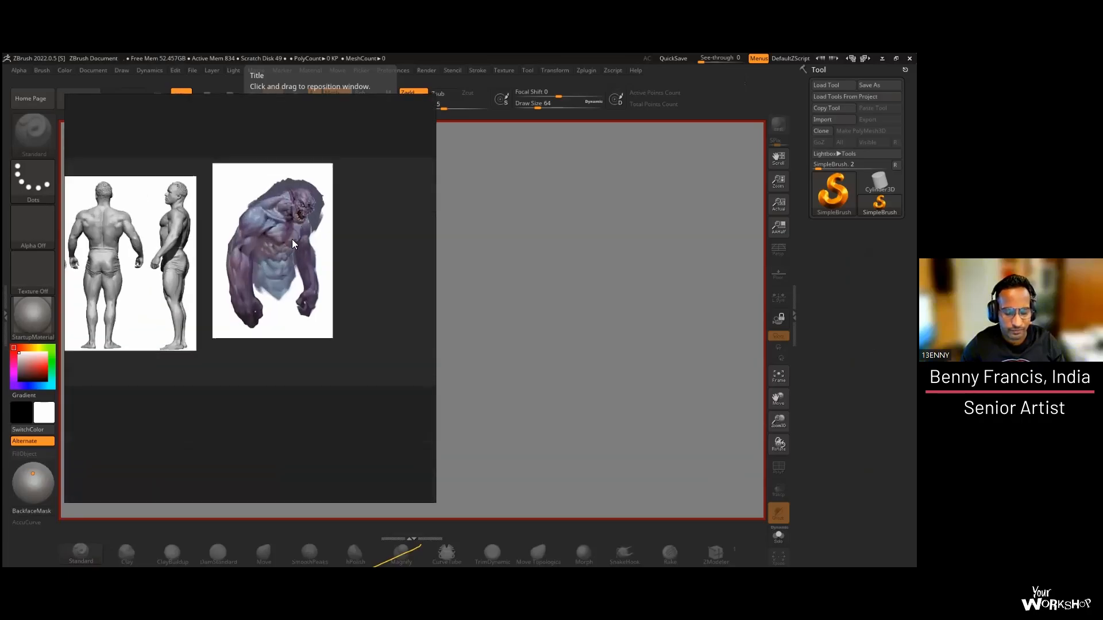
{"action": "left_click_drag", "start_coordinate": [293, 249], "coordinate": [327, 295]}
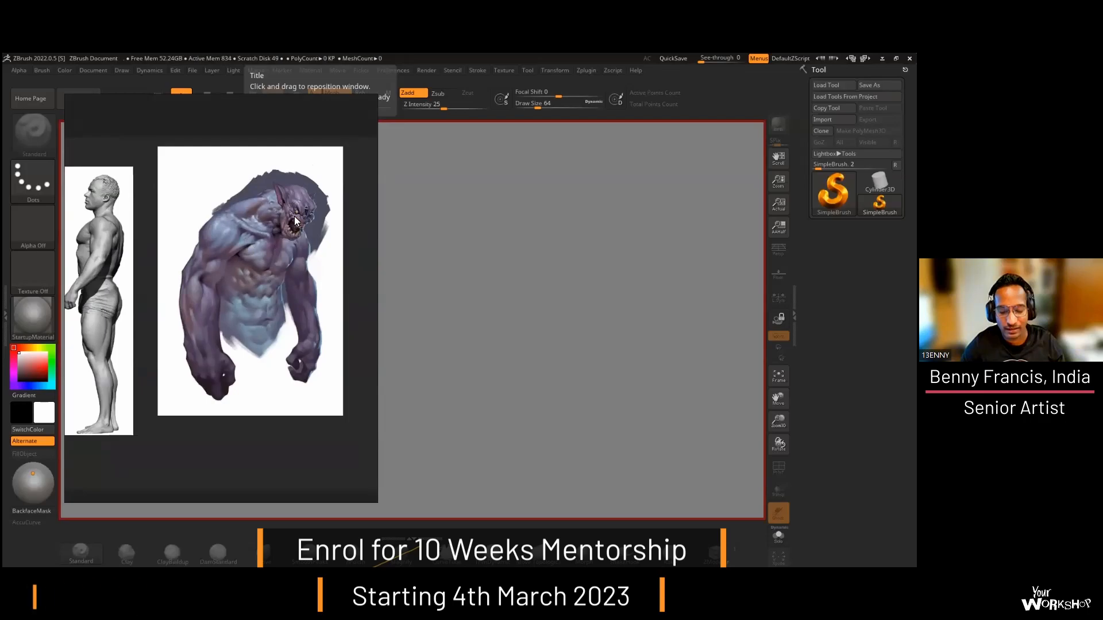
{"action": "scroll", "coordinate": [294, 218], "scroll_direction": "up", "scroll_amount": 2}
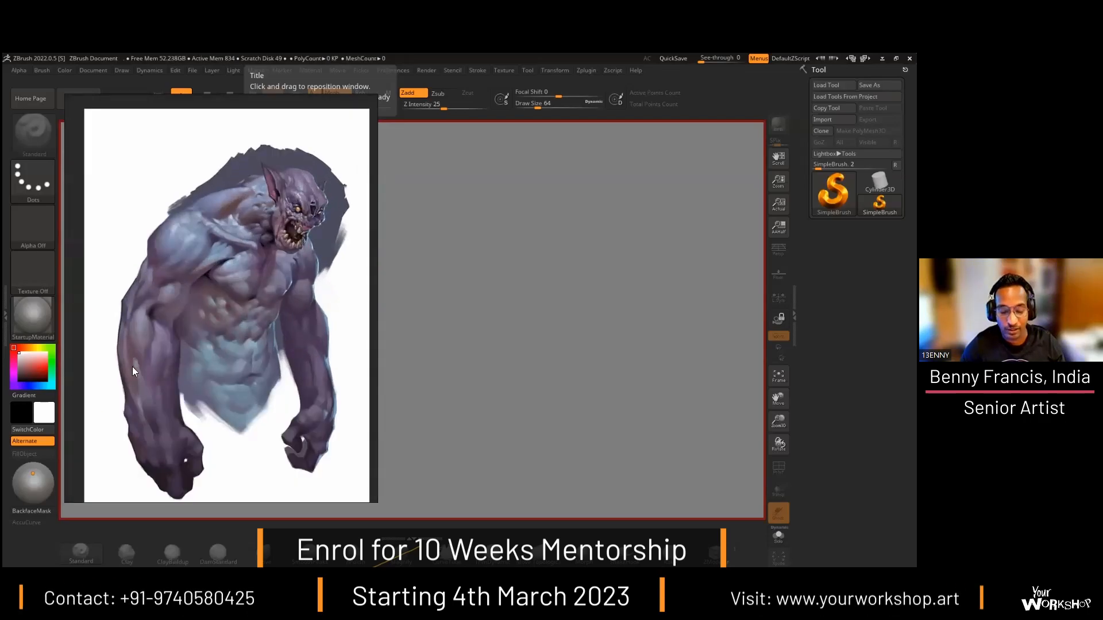
{"action": "scroll", "coordinate": [237, 356], "scroll_direction": "down", "scroll_amount": 3}
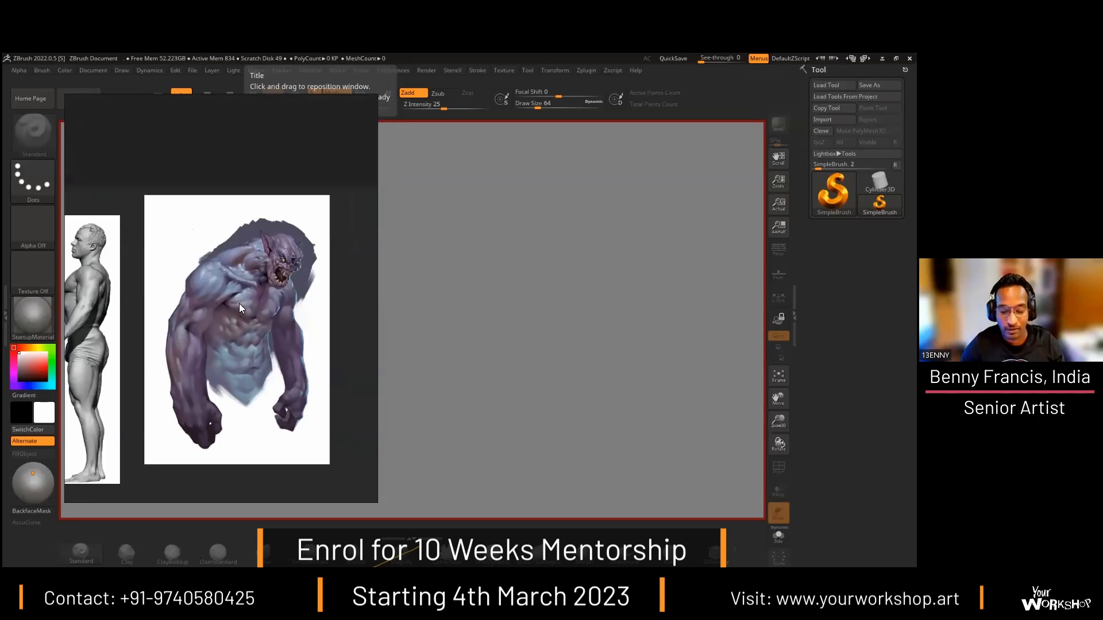
{"action": "scroll", "coordinate": [239, 303], "scroll_direction": "up", "scroll_amount": 2}
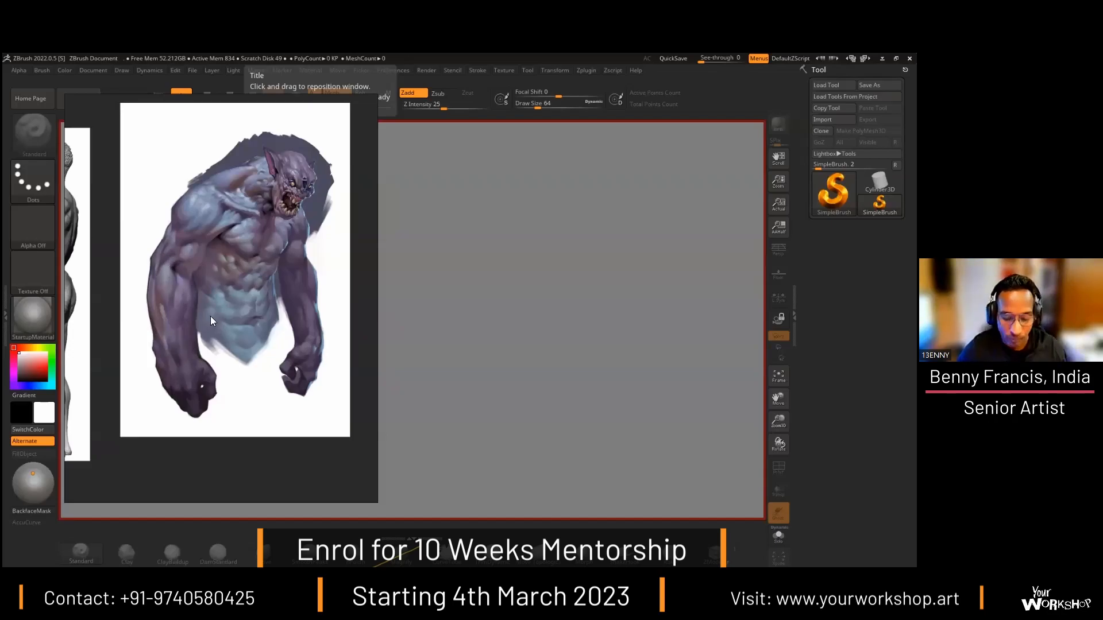
{"action": "scroll", "coordinate": [214, 289], "scroll_direction": "down", "scroll_amount": 2}
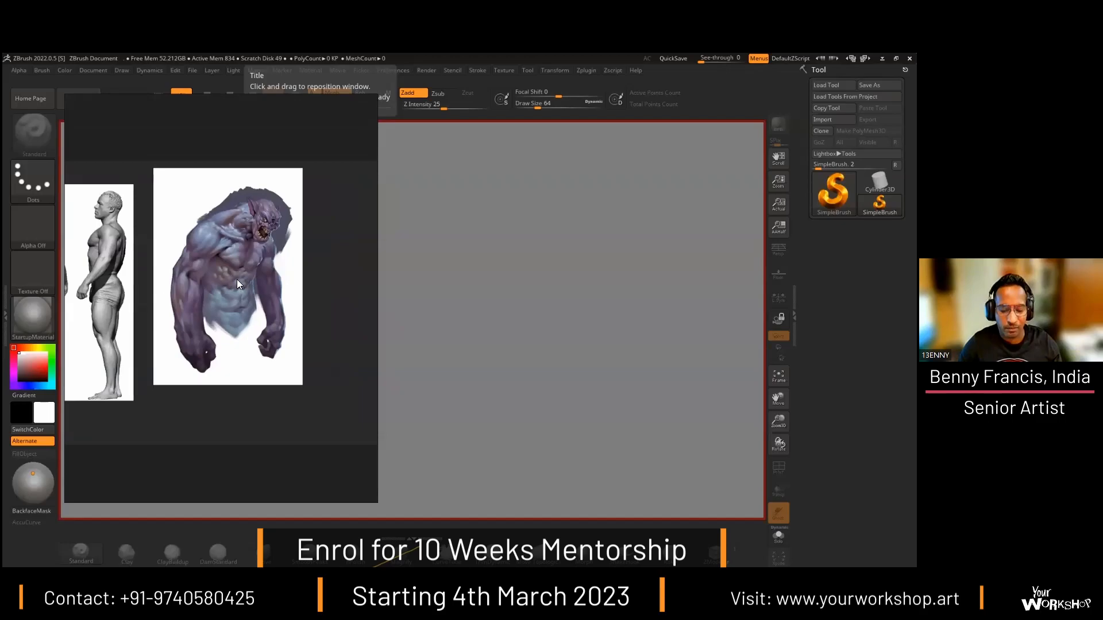
{"action": "scroll", "coordinate": [236, 278], "scroll_direction": "up", "scroll_amount": 2}
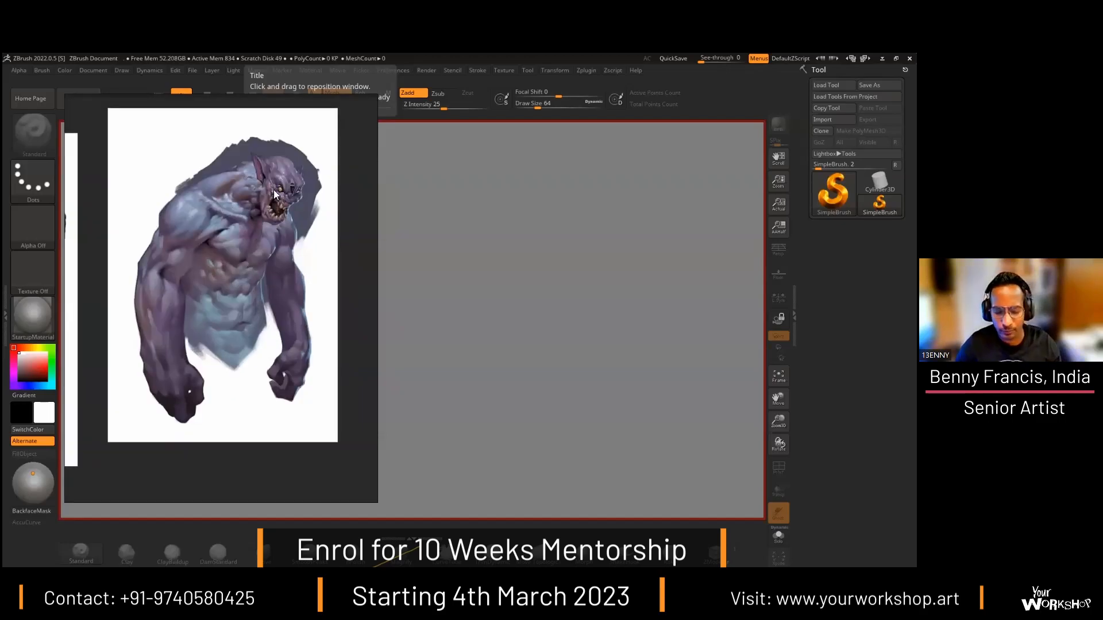
Step: Study the creature's head up close in the concept image, including the brow, eyes, ears and toothed mouth
{"action": "scroll", "coordinate": [272, 186], "scroll_direction": "up", "scroll_amount": 3}
{"action": "scroll", "coordinate": [275, 187], "scroll_direction": "down", "scroll_amount": 3}
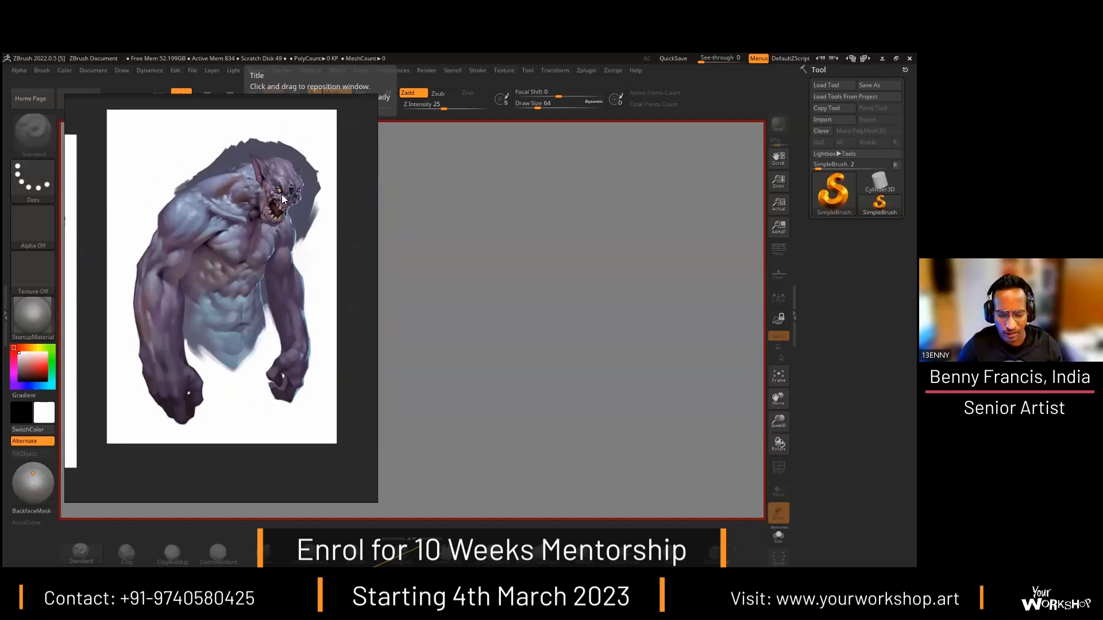
{"action": "scroll", "coordinate": [282, 194], "scroll_direction": "up", "scroll_amount": 2}
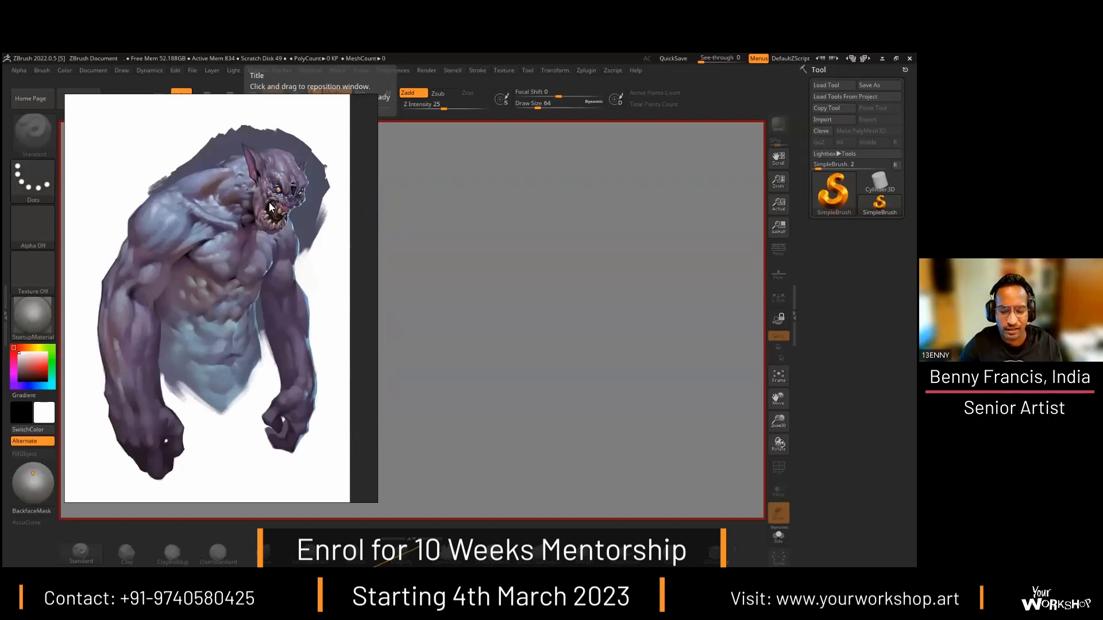
{"action": "scroll", "coordinate": [273, 209], "scroll_direction": "down", "scroll_amount": 1}
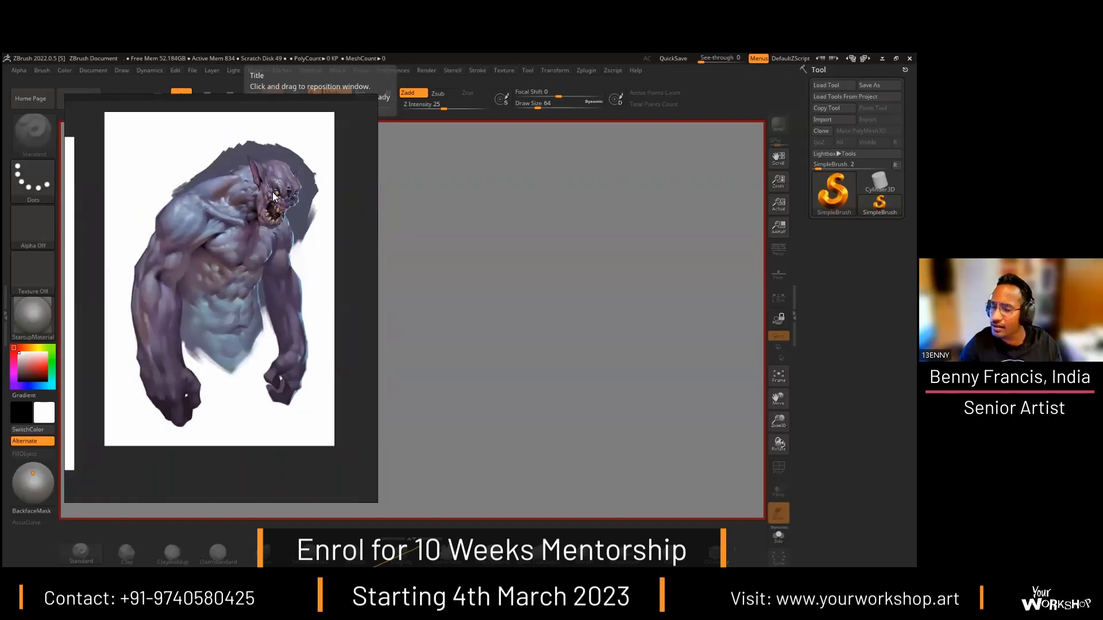
{"action": "scroll", "coordinate": [278, 196], "scroll_direction": "up", "scroll_amount": 1}
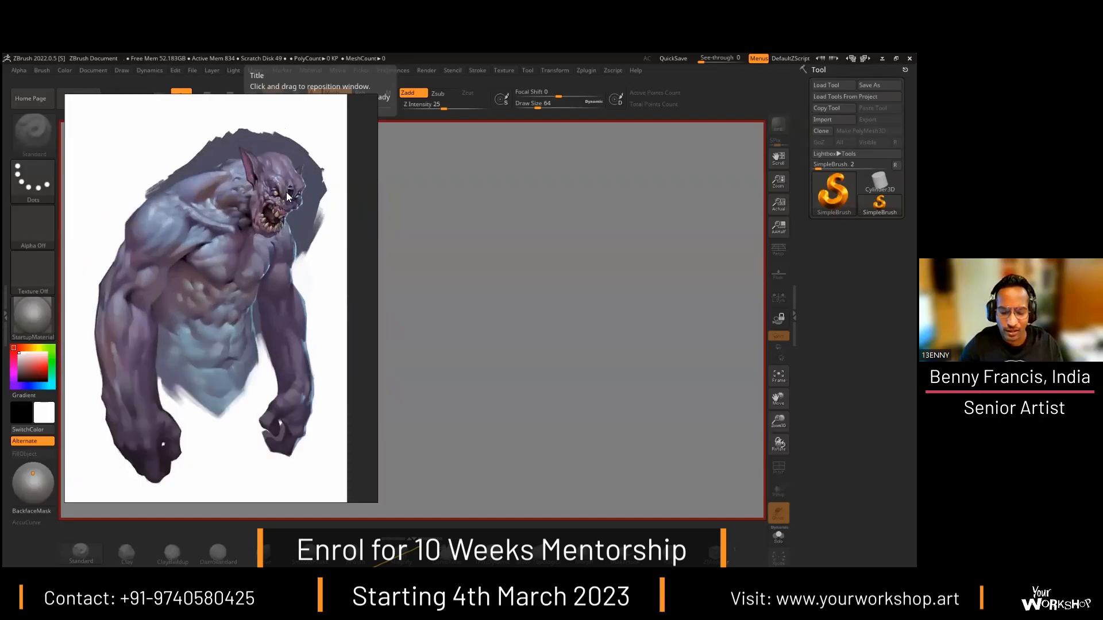
{"action": "scroll", "coordinate": [283, 196], "scroll_direction": "up", "scroll_amount": 2}
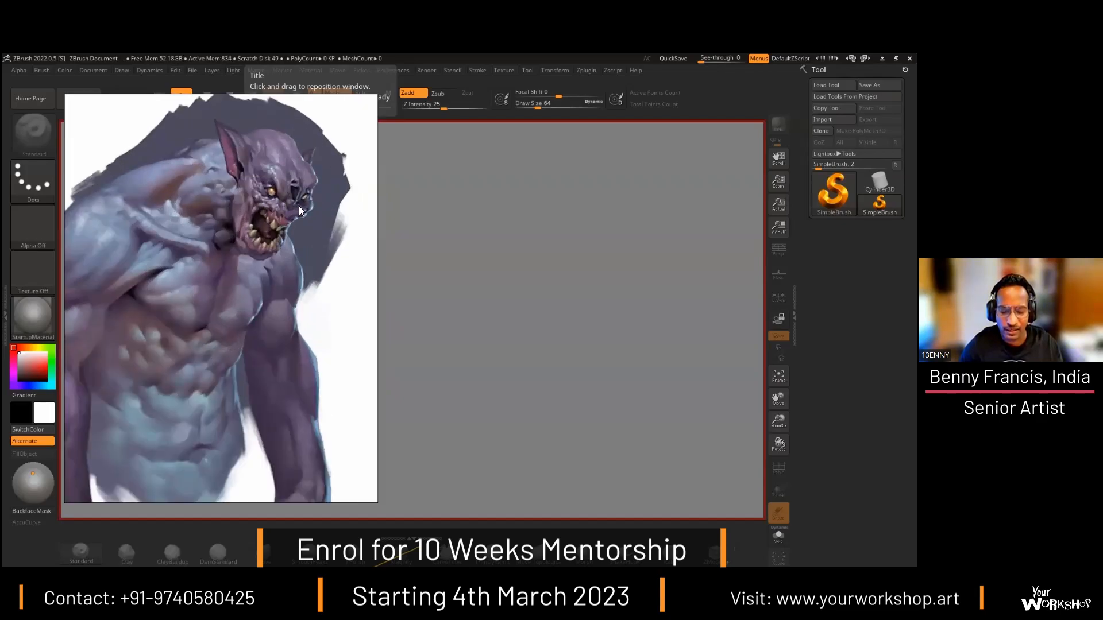
{"action": "scroll", "coordinate": [300, 189], "scroll_direction": "up", "scroll_amount": 1}
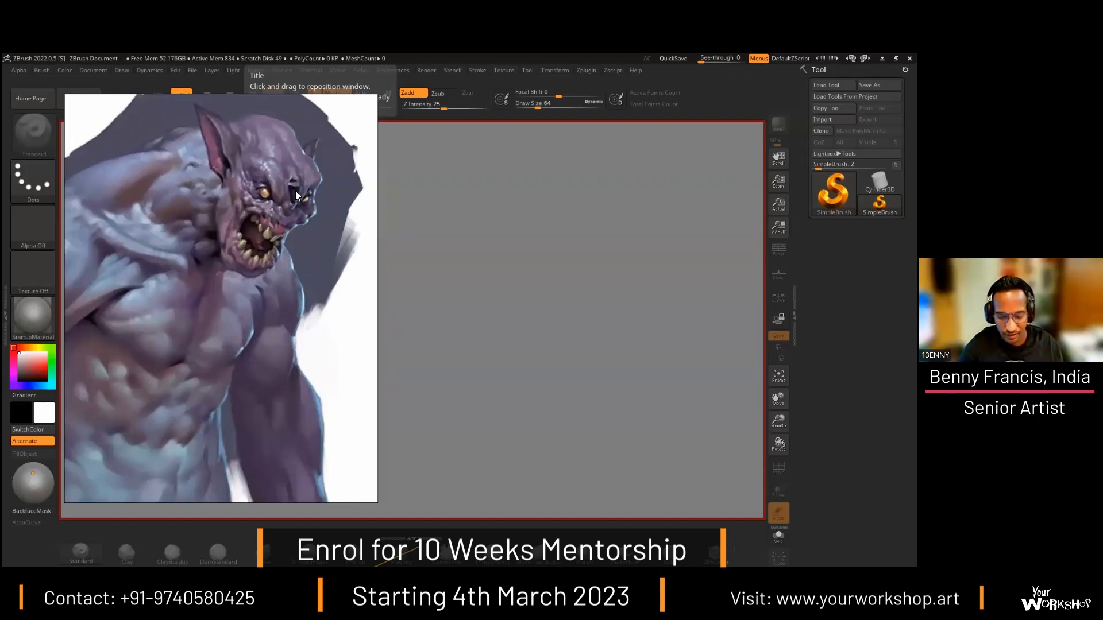
{"action": "scroll", "coordinate": [289, 251], "scroll_direction": "up", "scroll_amount": 1}
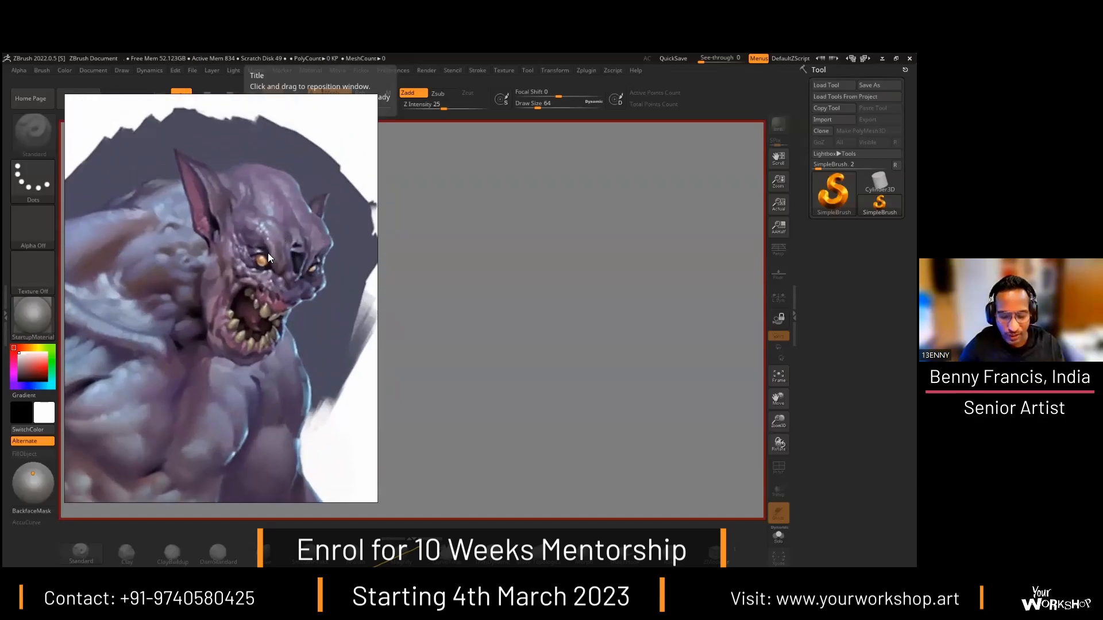
{"action": "scroll", "coordinate": [267, 253], "scroll_direction": "up", "scroll_amount": 1}
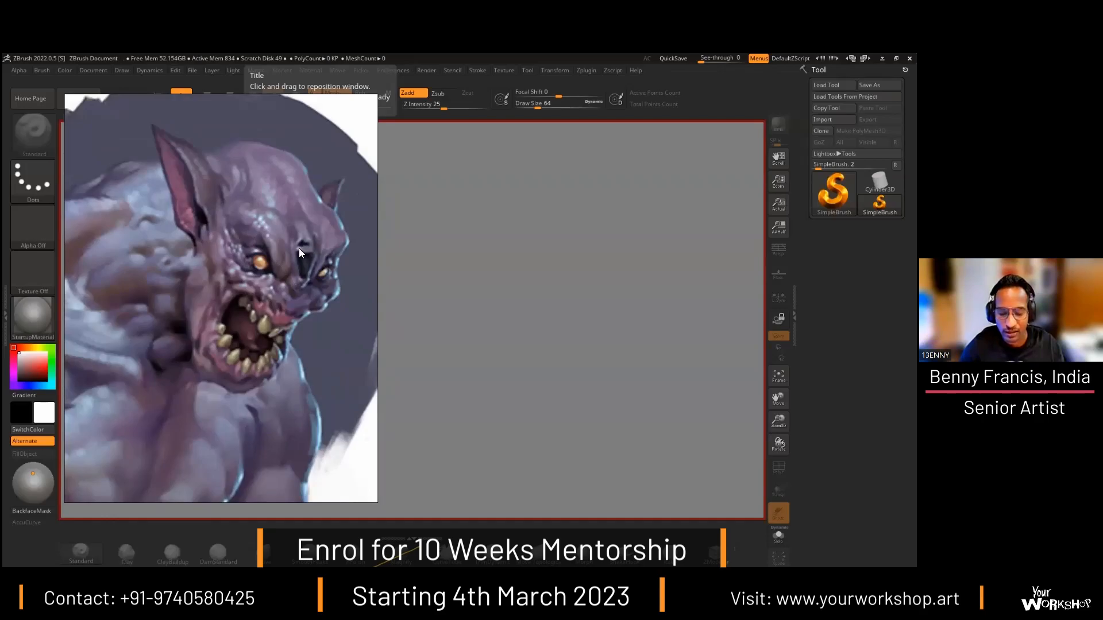
{"action": "left_click_drag", "start_coordinate": [283, 295], "coordinate": [284, 242]}
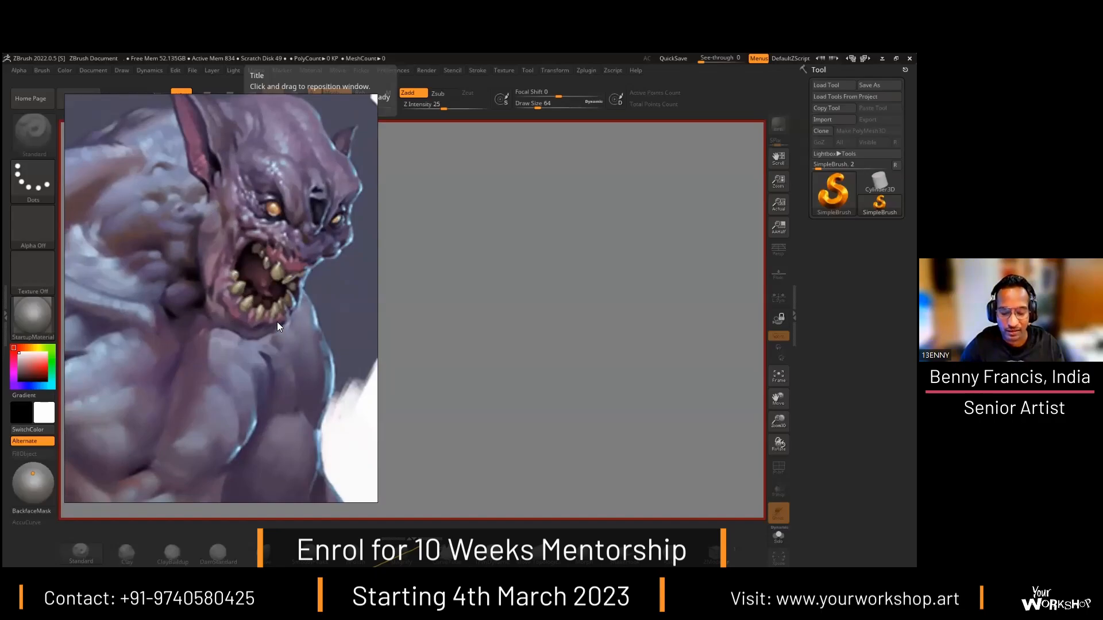
{"action": "scroll", "coordinate": [272, 288], "scroll_direction": "down", "scroll_amount": 3}
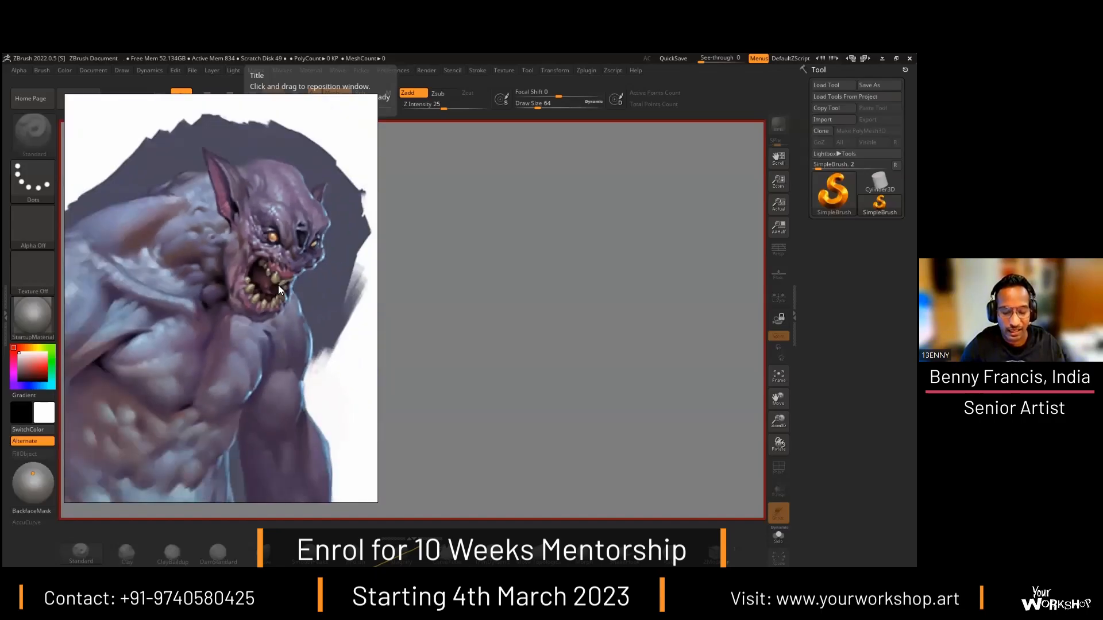
Step: Compare the creature's torso, shoulders and long arms with the human side-view reference beside it
{"action": "scroll", "coordinate": [279, 282], "scroll_direction": "down", "scroll_amount": 4}
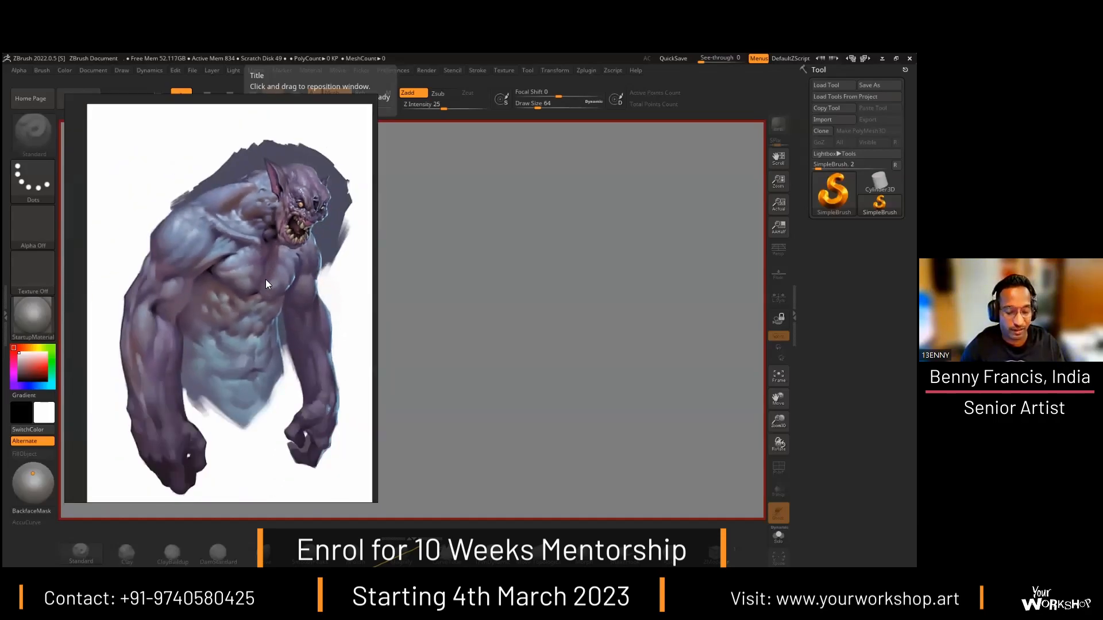
{"action": "scroll", "coordinate": [269, 259], "scroll_direction": "down", "scroll_amount": 3}
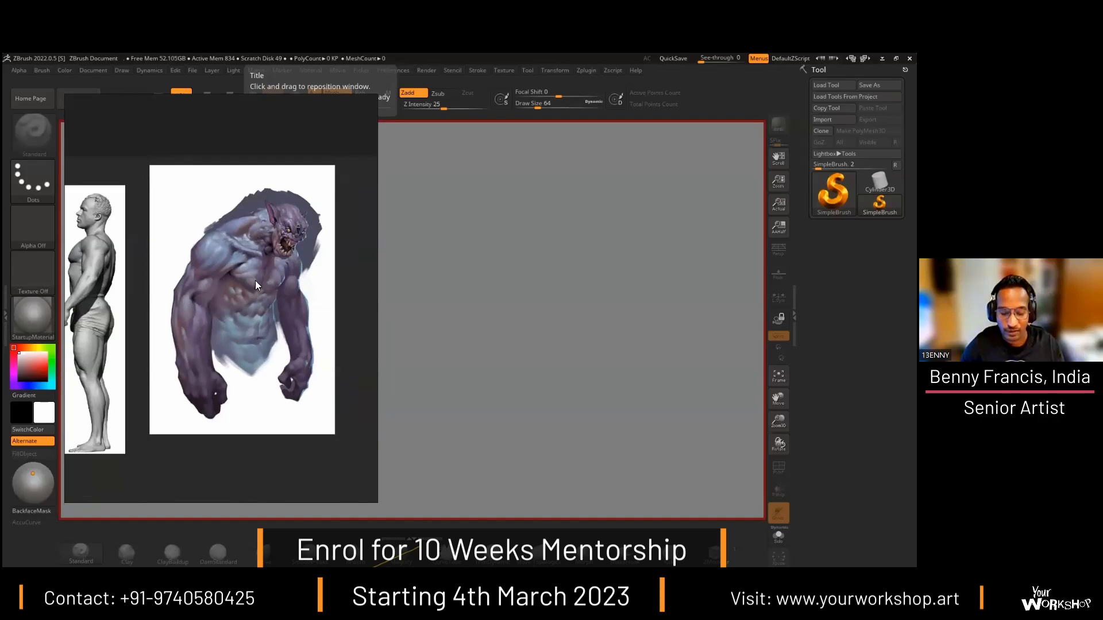
{"action": "scroll", "coordinate": [258, 276], "scroll_direction": "up", "scroll_amount": 2}
{"action": "scroll", "coordinate": [234, 262], "scroll_direction": "down", "scroll_amount": 4}
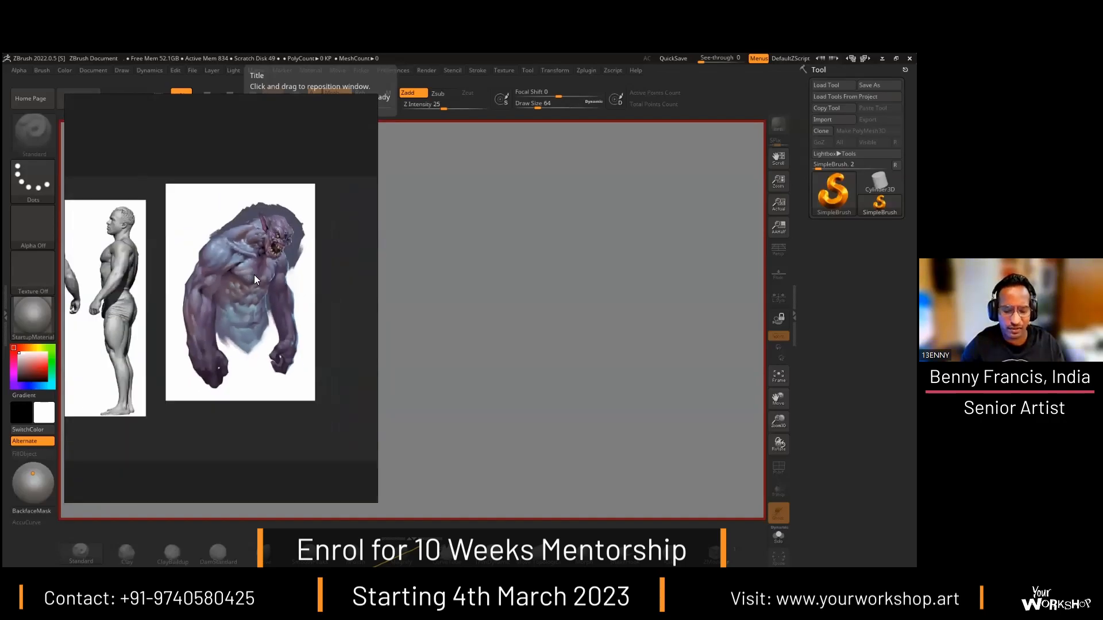
{"action": "scroll", "coordinate": [274, 257], "scroll_direction": "up", "scroll_amount": 2}
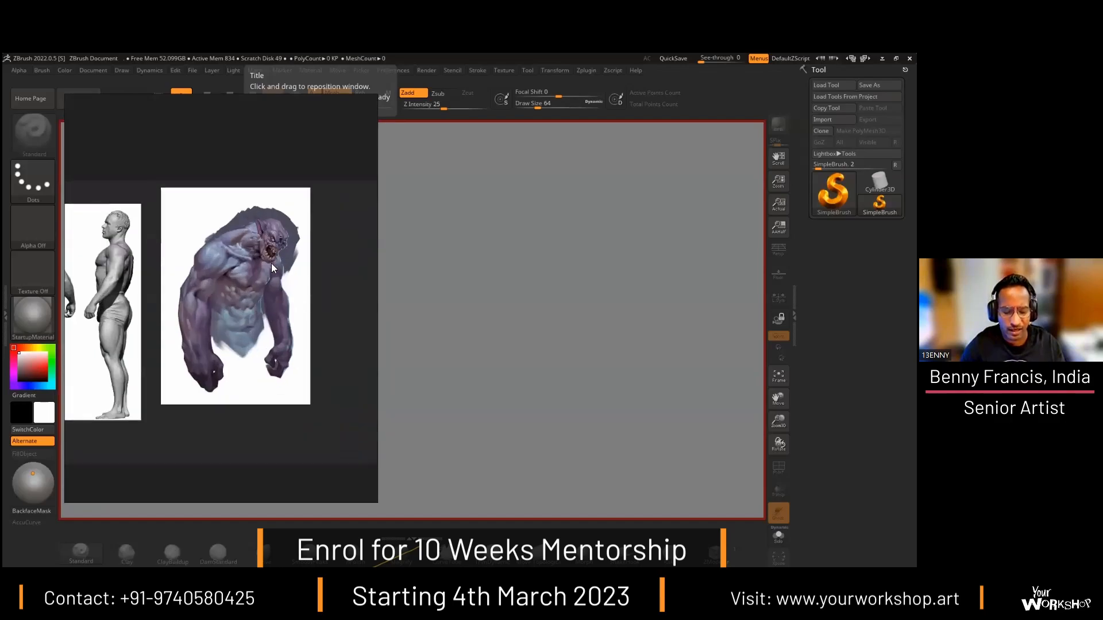
{"action": "scroll", "coordinate": [261, 276], "scroll_direction": "up", "scroll_amount": 3}
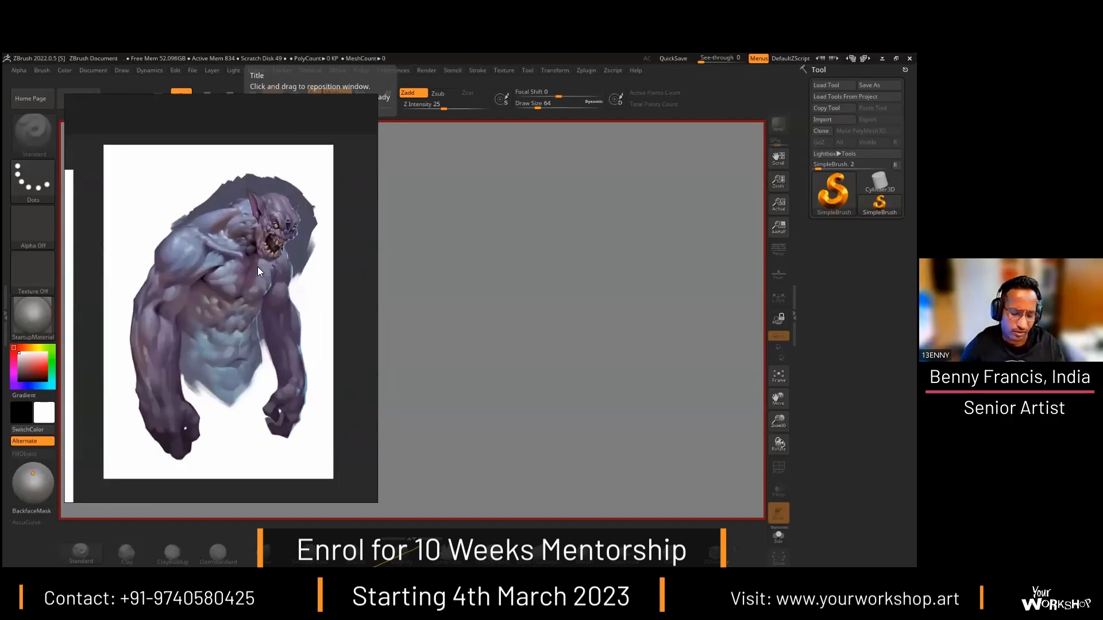
{"action": "scroll", "coordinate": [253, 276], "scroll_direction": "up", "scroll_amount": 2}
{"action": "left_click_drag", "start_coordinate": [246, 285], "coordinate": [270, 271]}
{"action": "scroll", "coordinate": [282, 253], "scroll_direction": "down", "scroll_amount": 2}
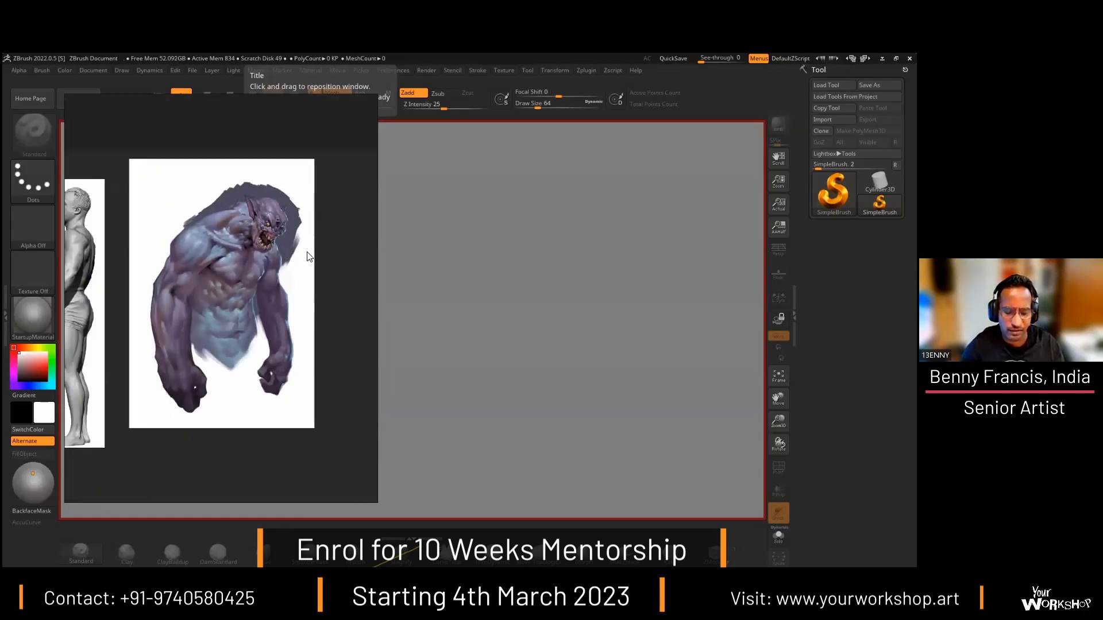
Step: Reposition the creature reference window over the sculpting area and move it away so the canvas is clear
{"action": "mouse_move", "coordinate": [351, 235]}
{"action": "right_mouse_down"}
{"action": "mouse_move", "coordinate": [363, 263]}
{"action": "mouse_move", "coordinate": [352, 250]}
{"action": "right_mouse_up"}
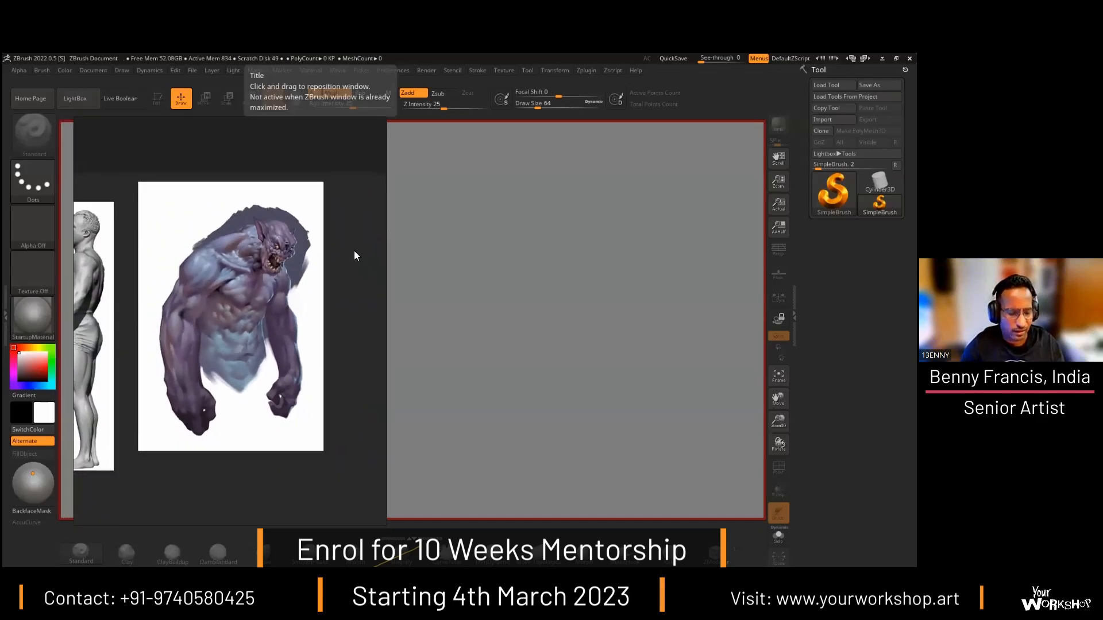
{"action": "left_click", "coordinate": [393, 316]}
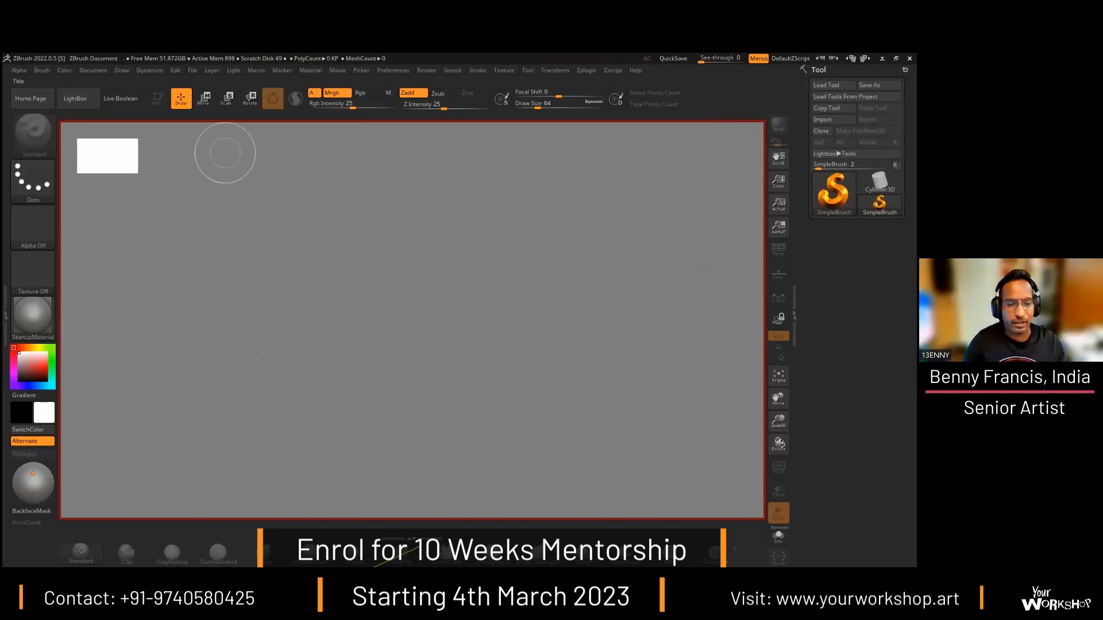
{"action": "right_click_drag", "start_coordinate": [255, 55], "coordinate": [272, 313]}
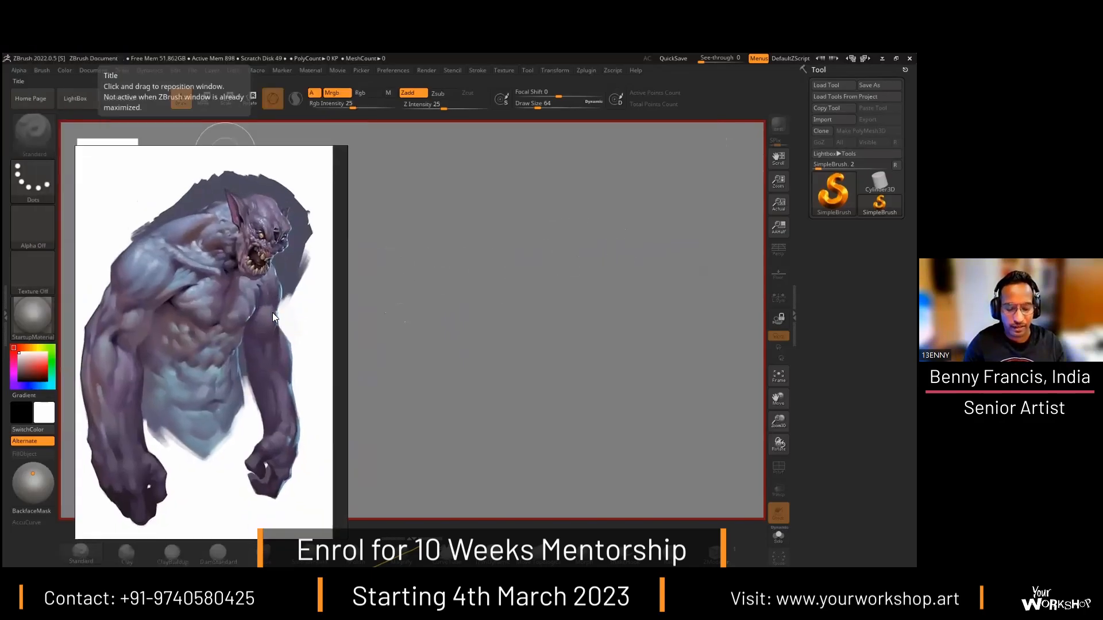
{"action": "scroll", "coordinate": [257, 225], "scroll_direction": "down", "scroll_amount": 1}
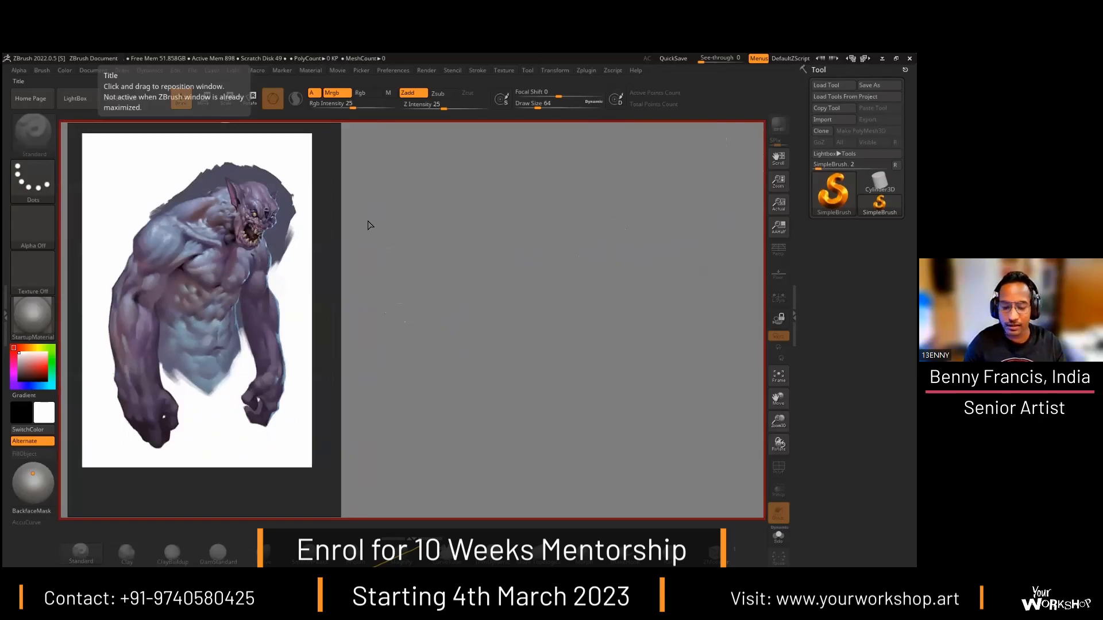
{"action": "scroll", "coordinate": [260, 221], "scroll_direction": "up", "scroll_amount": 2}
{"action": "scroll", "coordinate": [261, 222], "scroll_direction": "down", "scroll_amount": 1}
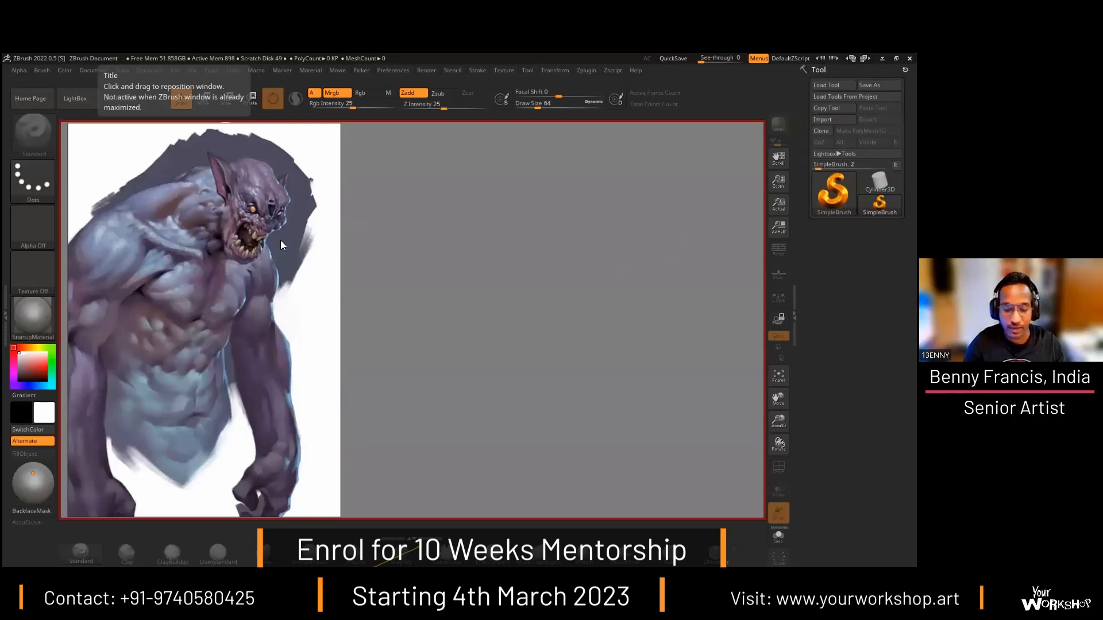
{"action": "right_click_drag", "start_coordinate": [281, 241], "coordinate": [246, 53]}
Step: Look through the sample projects in LightBox, including the ZSpheres folder, and close the browser
{"action": "left_click", "coordinate": [833, 192]}
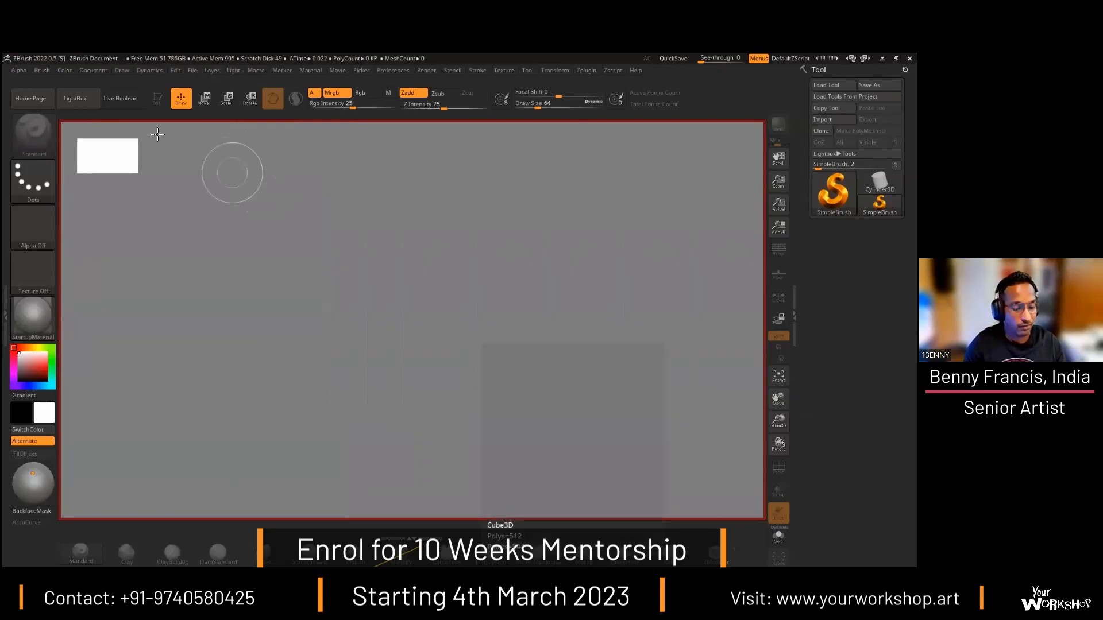
{"action": "left_click", "coordinate": [75, 98]}
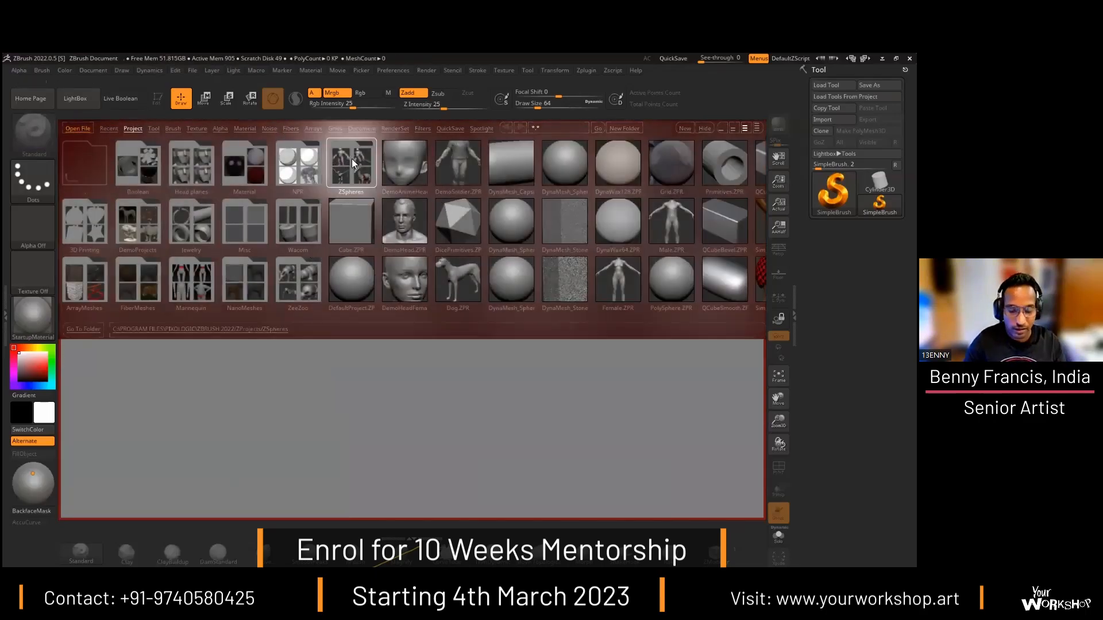
{"action": "left_click", "coordinate": [352, 159]}
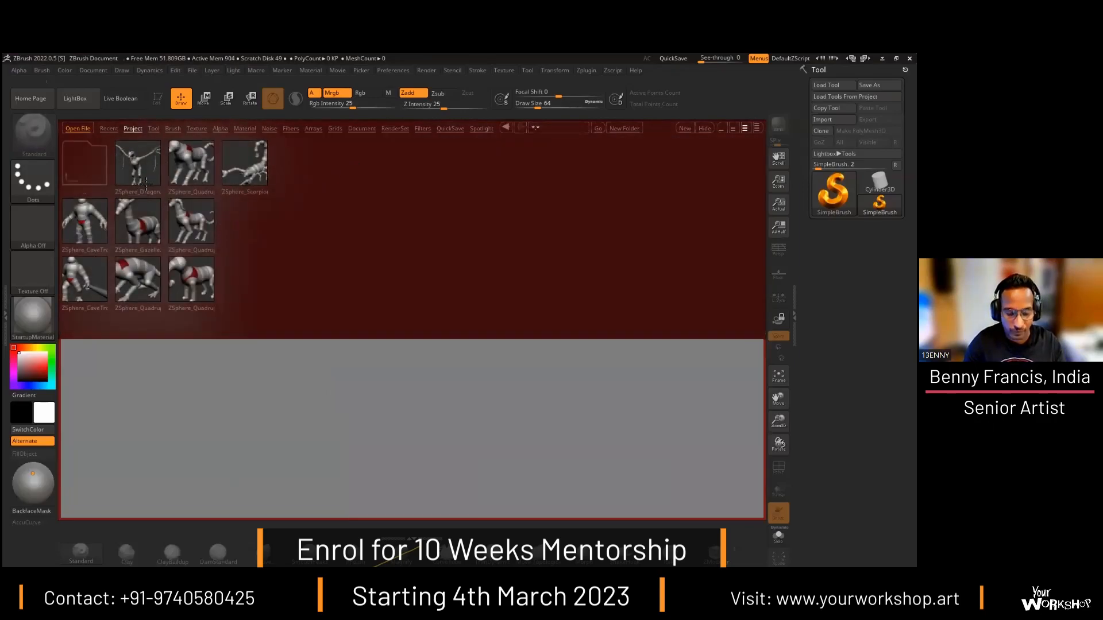
{"action": "left_click", "coordinate": [136, 128]}
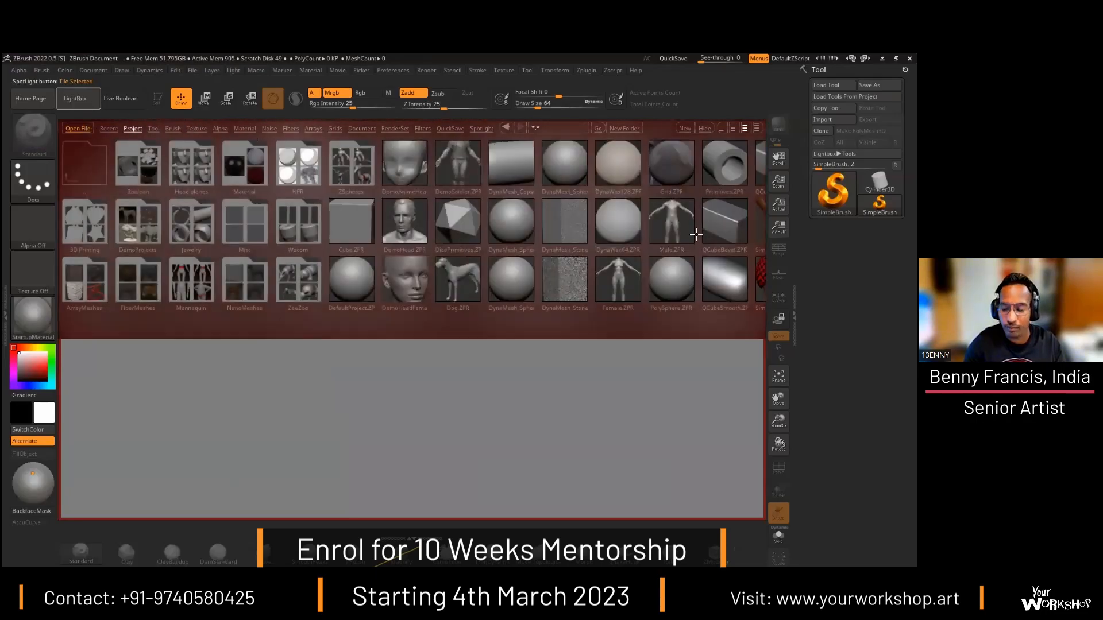
{"action": "left_click", "coordinate": [77, 98]}
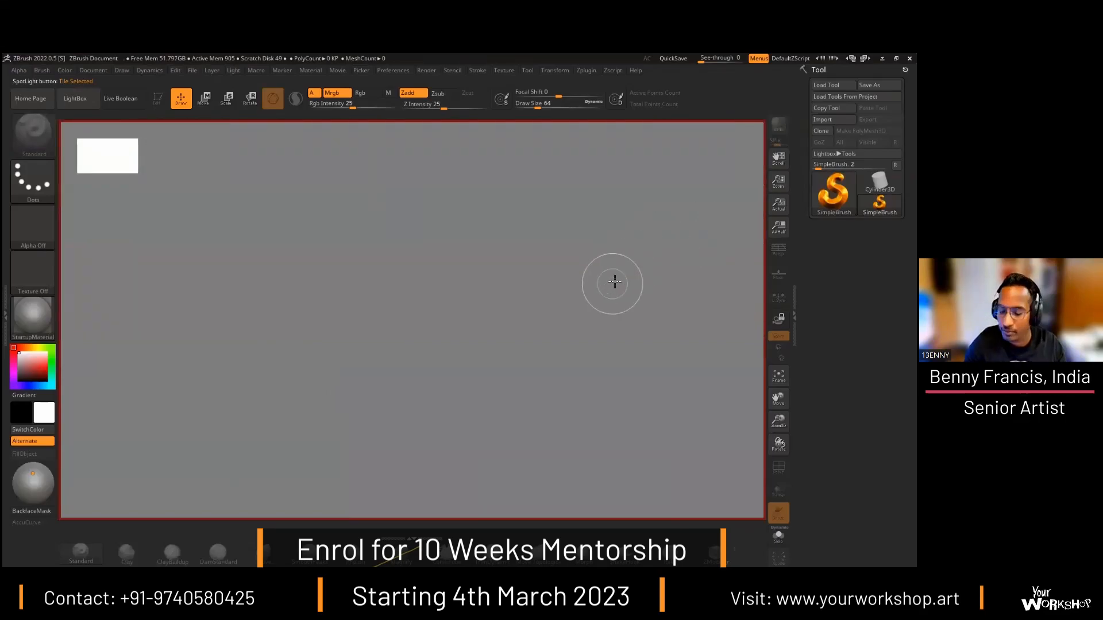
Step: Choose the ZSphere tool, draw one large ZSphere in the centre of the canvas and make it editable
{"action": "left_click", "coordinate": [833, 192]}
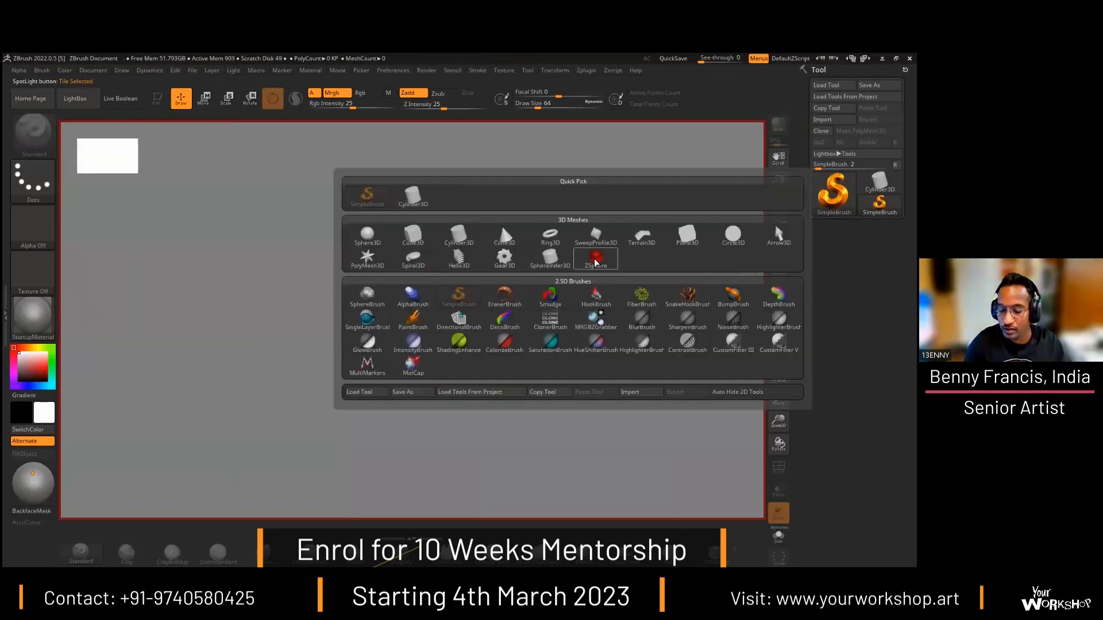
{"action": "mouse_move", "coordinate": [597, 263]}
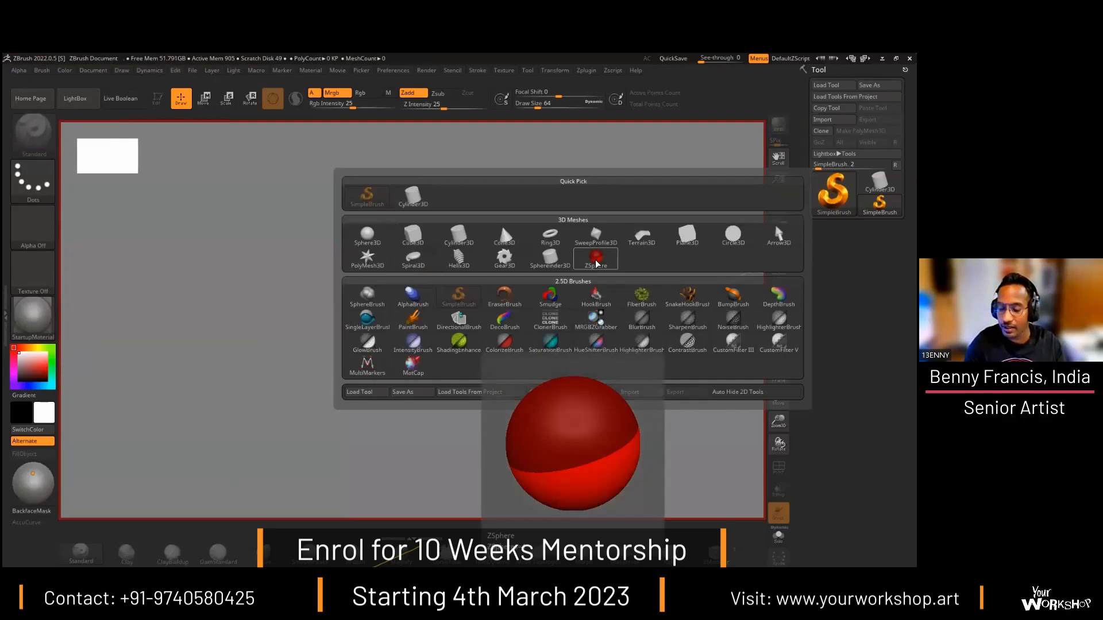
{"action": "left_click", "coordinate": [596, 261]}
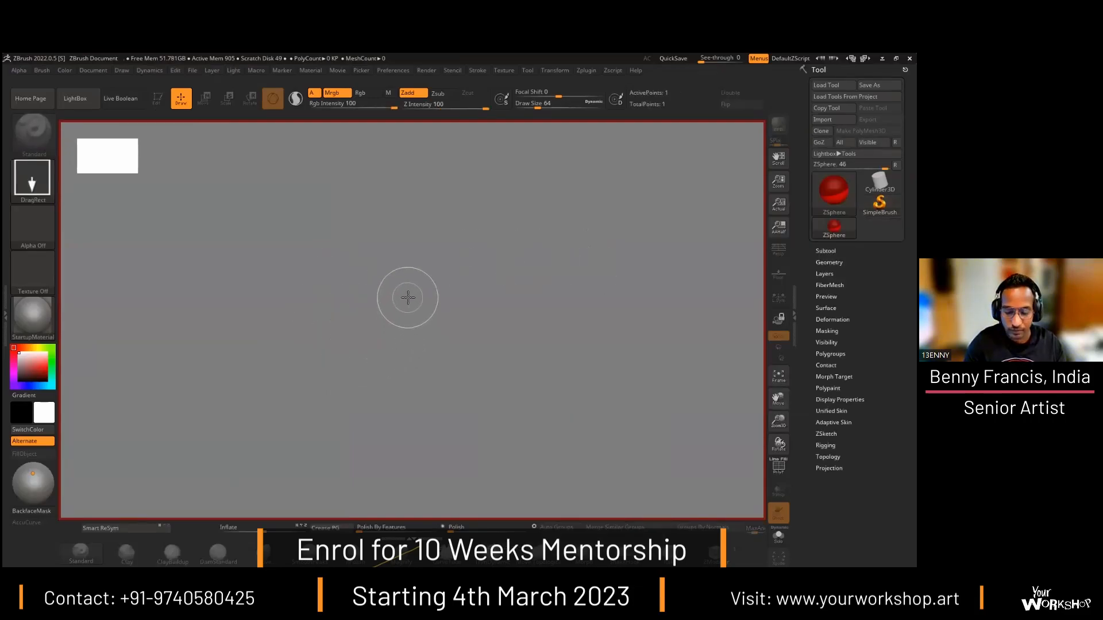
{"action": "mouse_move", "coordinate": [411, 278]}
{"action": "left_mouse_down"}
{"action": "mouse_move", "coordinate": [419, 415]}
{"action": "mouse_move", "coordinate": [402, 417]}
{"action": "mouse_move", "coordinate": [417, 420]}
{"action": "left_mouse_up"}
{"action": "key", "text": "t"}
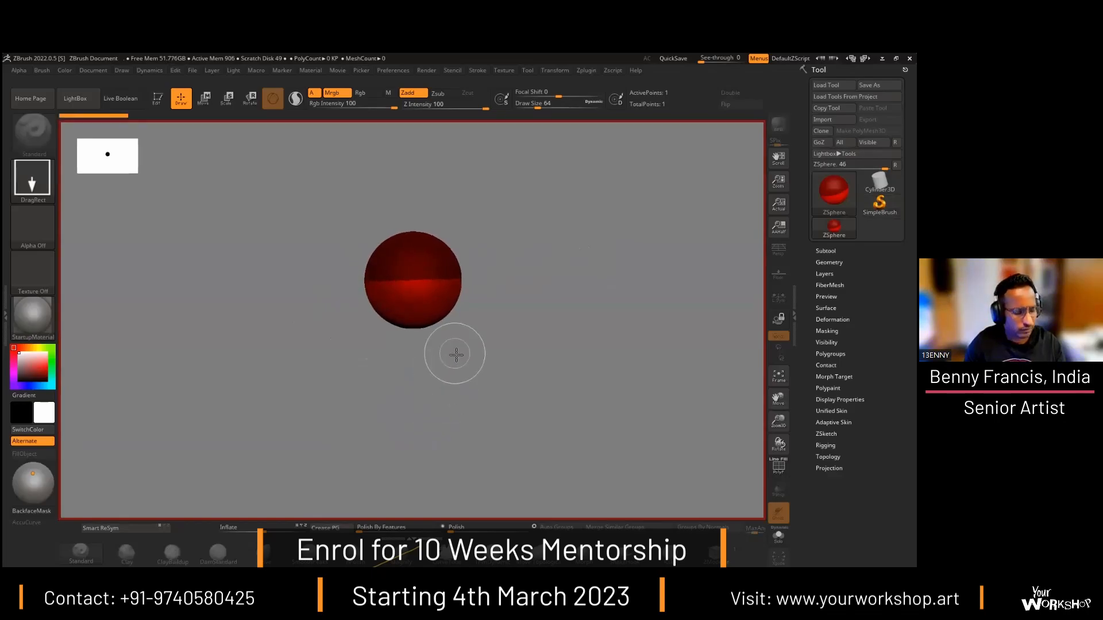
{"action": "mouse_move", "coordinate": [523, 285]}
{"action": "left_mouse_down"}
{"action": "mouse_move", "coordinate": [524, 259]}
{"action": "mouse_move", "coordinate": [562, 282]}
{"action": "mouse_move", "coordinate": [524, 286]}
{"action": "mouse_move", "coordinate": [531, 267]}
{"action": "left_mouse_up"}
{"action": "left_click_drag", "start_coordinate": [530, 267], "coordinate": [541, 300]}
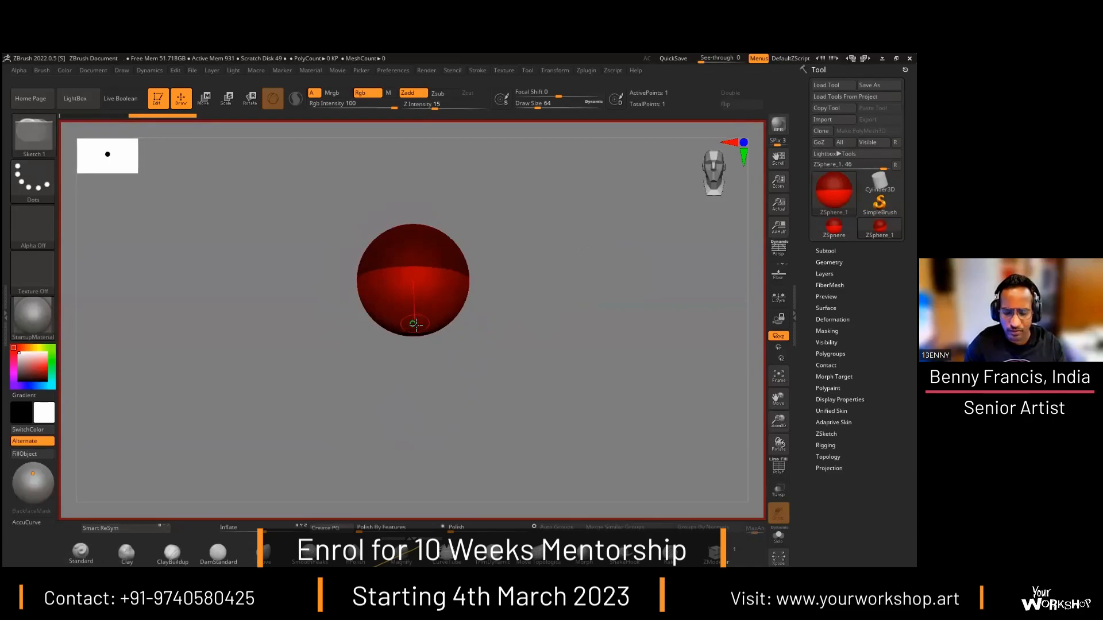
Step: Add two ZSpheres in a chain below the root sphere and pull the torso longer with a slight bend in side view
{"action": "left_click_drag", "start_coordinate": [414, 324], "coordinate": [441, 372]}
{"action": "left_click_drag", "start_coordinate": [617, 313], "coordinate": [596, 332]}
{"action": "left_click_drag", "start_coordinate": [542, 367], "coordinate": [551, 315], "text": "alt"}
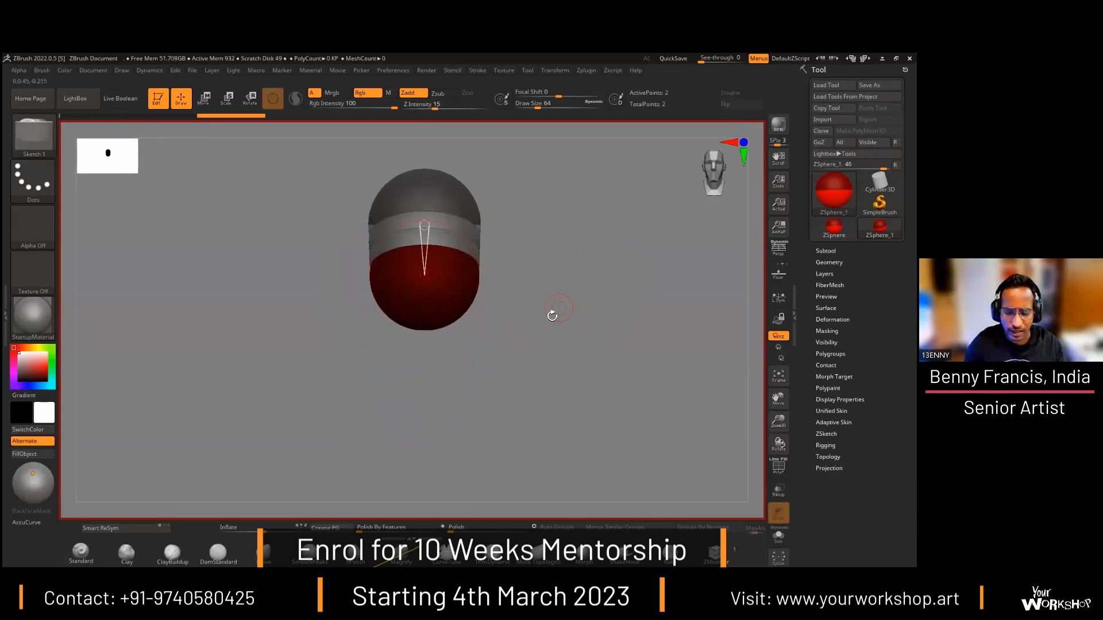
{"action": "left_click_drag", "start_coordinate": [427, 318], "coordinate": [463, 359]}
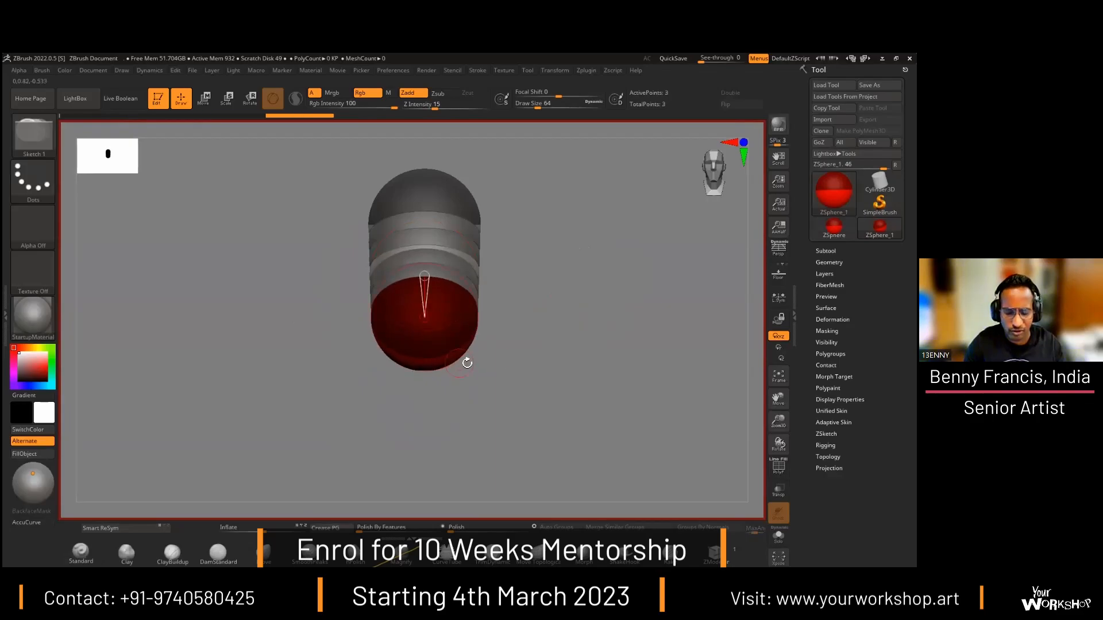
{"action": "key", "text": "w"}
{"action": "left_click_drag", "start_coordinate": [591, 315], "coordinate": [547, 328]}
{"action": "left_click_drag", "start_coordinate": [428, 273], "coordinate": [381, 336]}
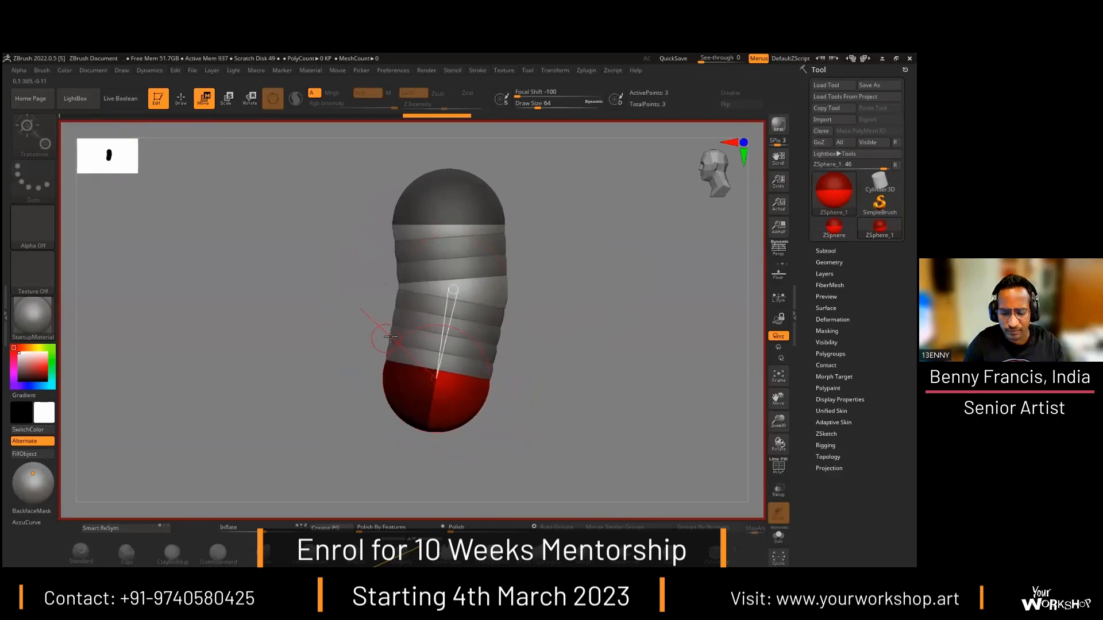
Step: Resize the middle ZSphere of the torso in front view
{"action": "left_click", "coordinate": [442, 194]}
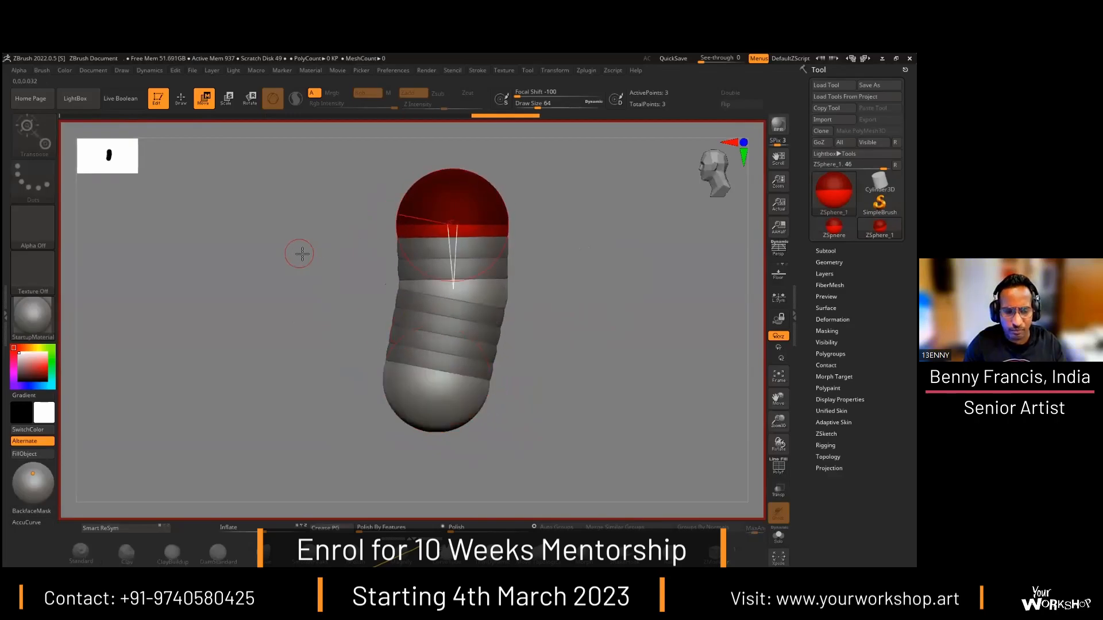
{"action": "left_click_drag", "start_coordinate": [301, 251], "coordinate": [367, 262], "text": "shift"}
{"action": "key", "text": "e"}
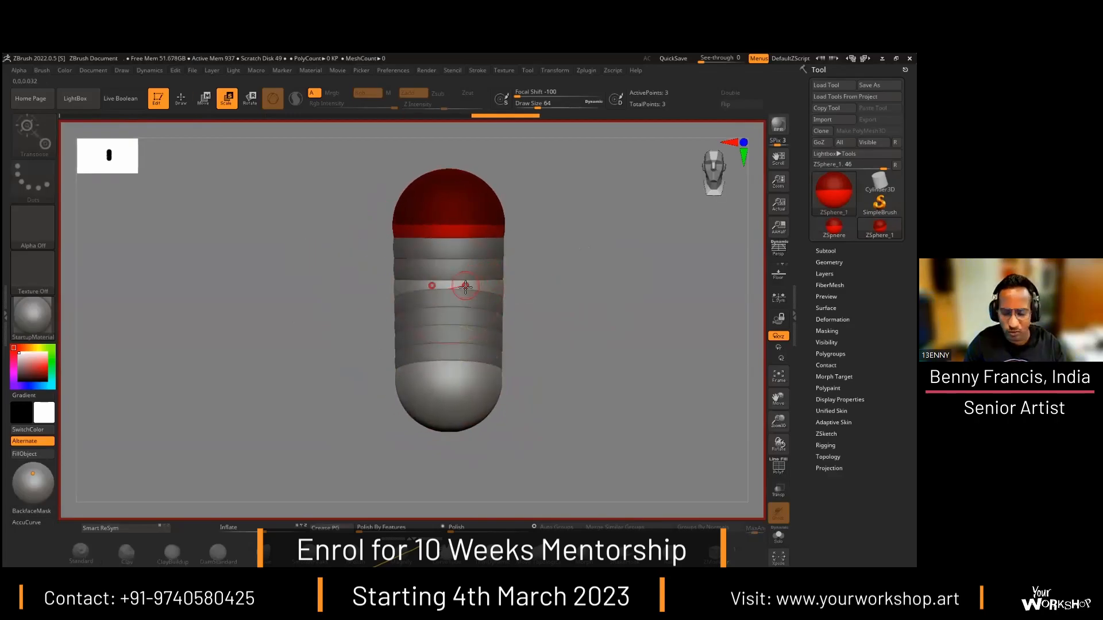
{"action": "left_click", "coordinate": [476, 296]}
{"action": "left_click_drag", "start_coordinate": [477, 295], "coordinate": [506, 321]}
Step: Add mirrored shoulder ZSpheres on both sides of the top torso sphere and pull them outward
{"action": "mouse_move", "coordinate": [481, 213]}
{"action": "left_mouse_down"}
{"action": "mouse_move", "coordinate": [503, 234]}
{"action": "mouse_move", "coordinate": [503, 220]}
{"action": "mouse_move", "coordinate": [520, 234]}
{"action": "mouse_move", "coordinate": [541, 212]}
{"action": "mouse_move", "coordinate": [607, 234]}
{"action": "mouse_move", "coordinate": [518, 222]}
{"action": "left_mouse_up"}
{"action": "key", "text": "q"}
{"action": "key", "text": "w"}
{"action": "left_click_drag", "start_coordinate": [592, 221], "coordinate": [643, 138]}
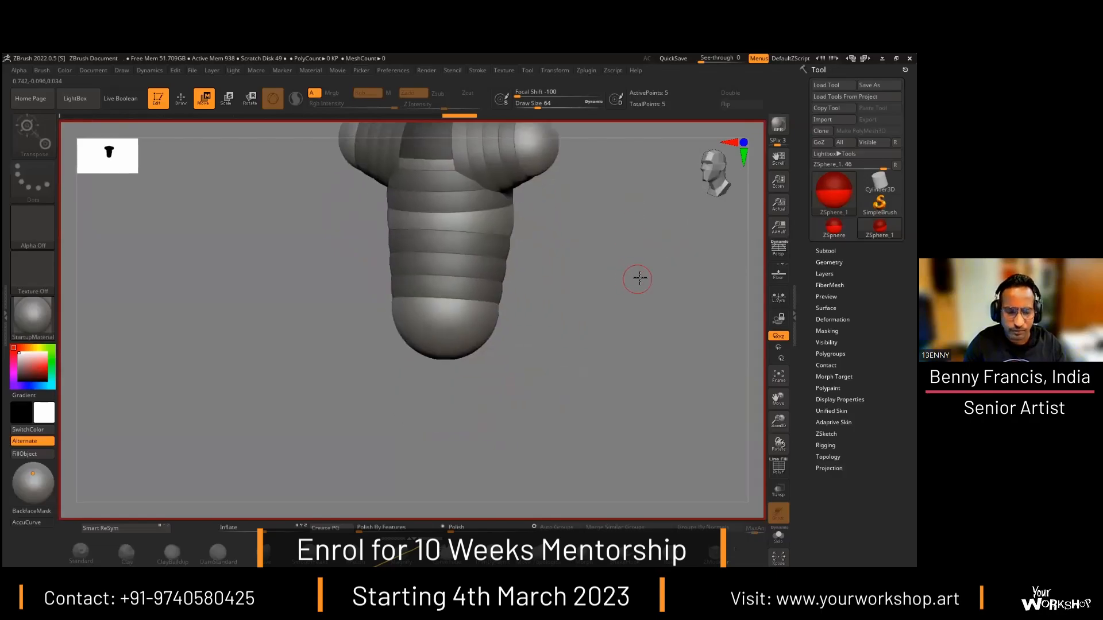
Step: Add a pelvis ZSphere at the bottom of the torso and offset it in side view to bend the lower body
{"action": "left_click_drag", "start_coordinate": [640, 276], "coordinate": [575, 295], "text": "alt"}
{"action": "key", "text": "q"}
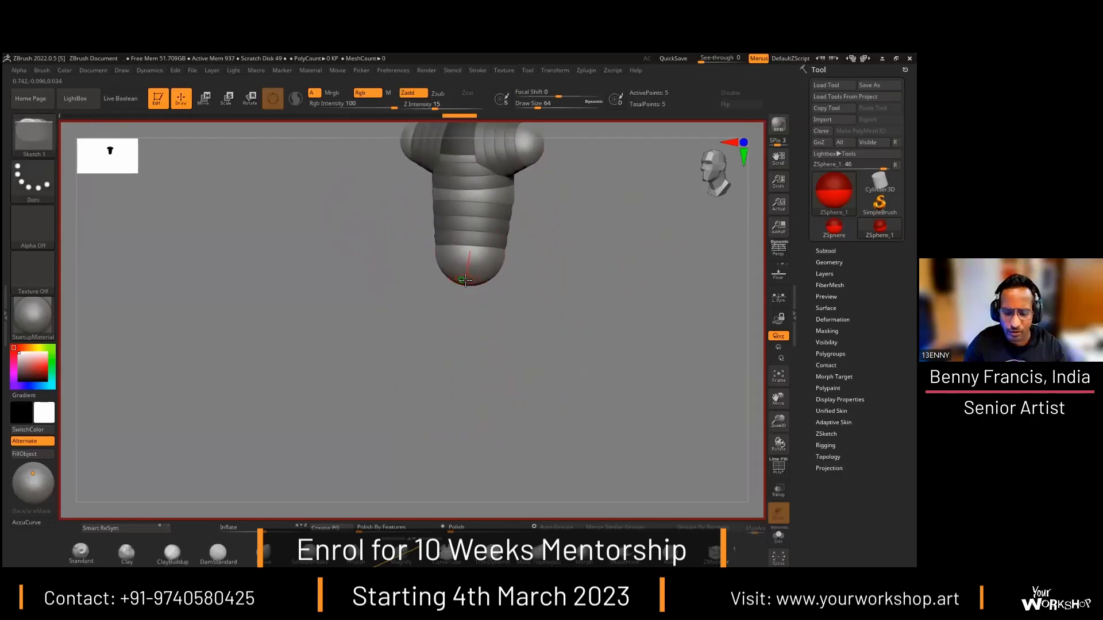
{"action": "left_click_drag", "start_coordinate": [463, 281], "coordinate": [484, 294]}
{"action": "key", "text": "w"}
{"action": "left_click_drag", "start_coordinate": [569, 313], "coordinate": [524, 314]}
{"action": "left_click_drag", "start_coordinate": [435, 281], "coordinate": [447, 301]}
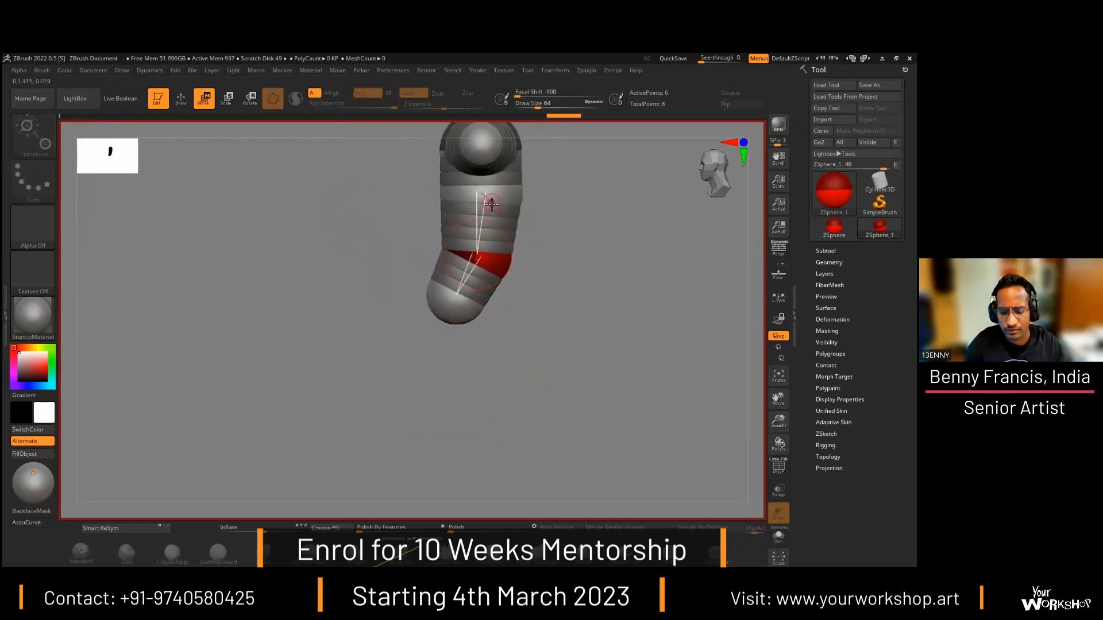
Step: Extend mirrored arms from the shoulders with an elbow and a wrist ZSphere each, and pose them hanging beside the torso
{"action": "mouse_move", "coordinate": [544, 207]}
{"action": "left_mouse_down"}
{"action": "mouse_move", "coordinate": [601, 256]}
{"action": "mouse_move", "coordinate": [635, 266]}
{"action": "mouse_move", "coordinate": [572, 236]}
{"action": "mouse_move", "coordinate": [598, 384]}
{"action": "left_mouse_up"}
{"action": "key", "text": "q"}
{"action": "key", "text": "w"}
{"action": "key", "text": "q"}
{"action": "left_click", "coordinate": [585, 293]}
{"action": "key", "text": "w"}
{"action": "left_click_drag", "start_coordinate": [647, 320], "coordinate": [586, 275]}
{"action": "left_click_drag", "start_coordinate": [581, 387], "coordinate": [579, 379]}
{"action": "left_click_drag", "start_coordinate": [650, 298], "coordinate": [655, 323], "text": "alt"}
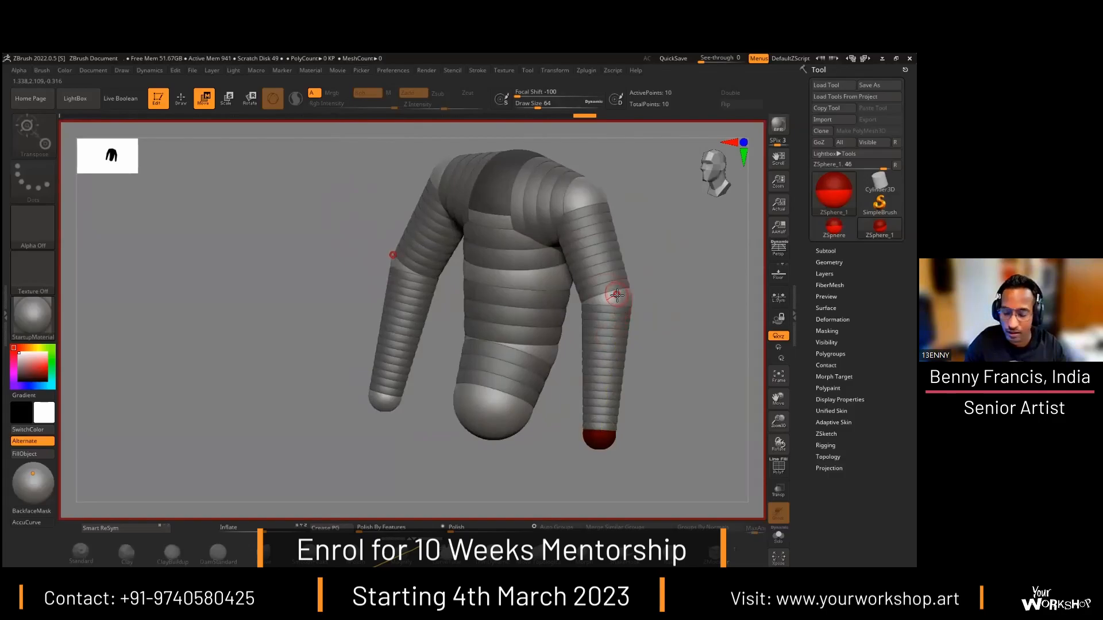
Step: Resize the elbow ZSpheres and insert an extra joint in the middle of each upper arm
{"action": "key", "text": "e"}
{"action": "left_click_drag", "start_coordinate": [615, 298], "coordinate": [572, 262]}
{"action": "left_click", "coordinate": [578, 240]}
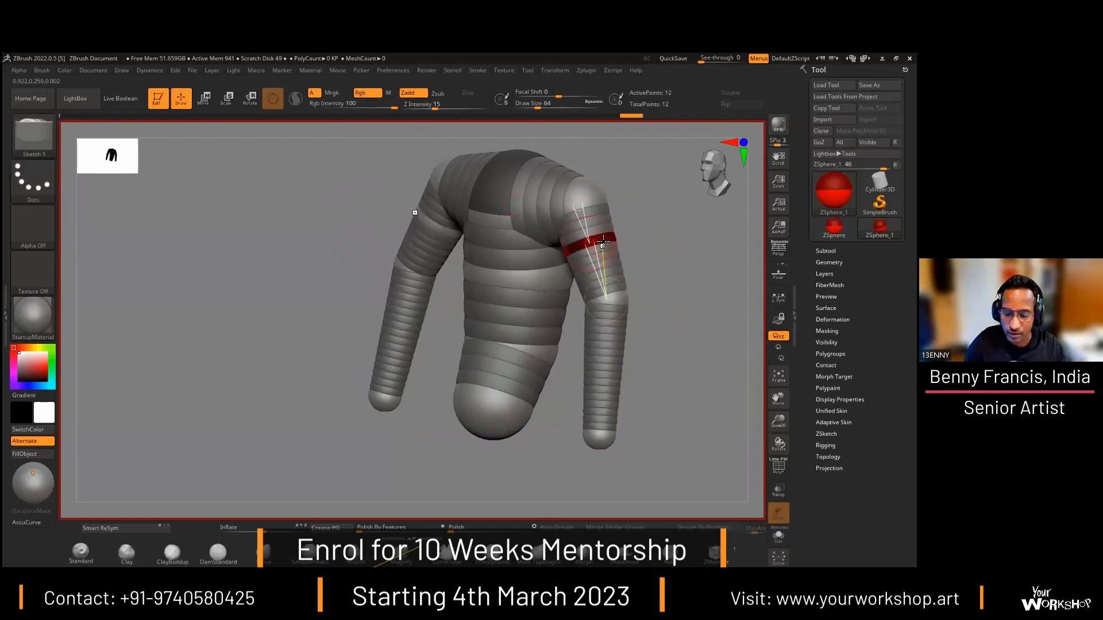
Step: Delete the stray mirrored ZSpheres sticking out beside the elbows and shift the elbow joints slightly downward
{"action": "left_click_drag", "start_coordinate": [689, 230], "coordinate": [574, 256], "text": "shift"}
{"action": "key", "text": "q"}
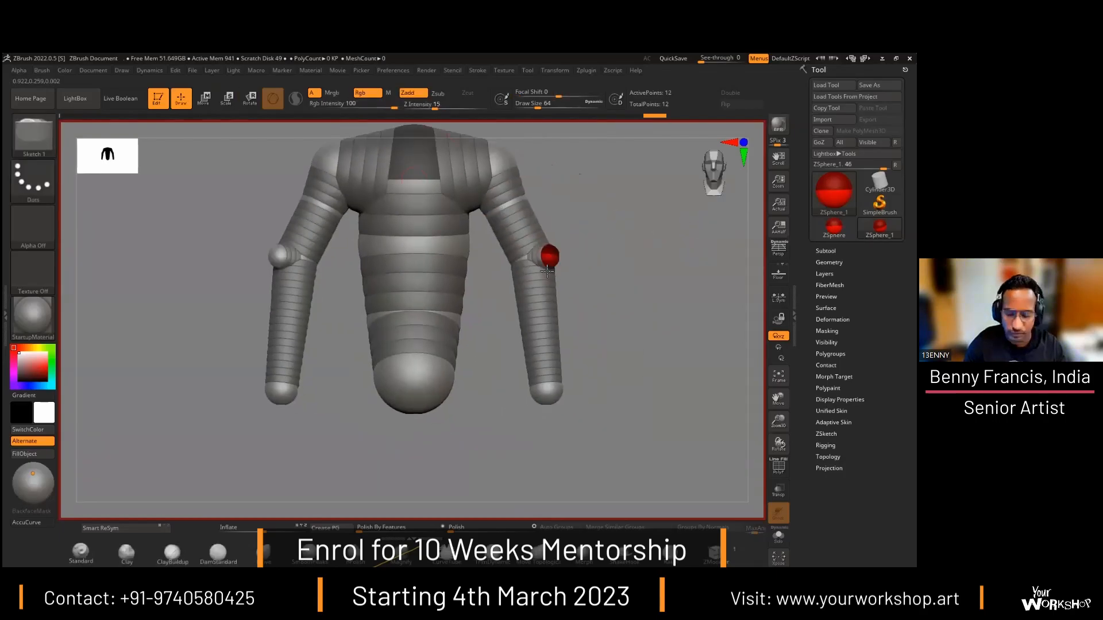
{"action": "left_click", "coordinate": [547, 258], "text": "alt"}
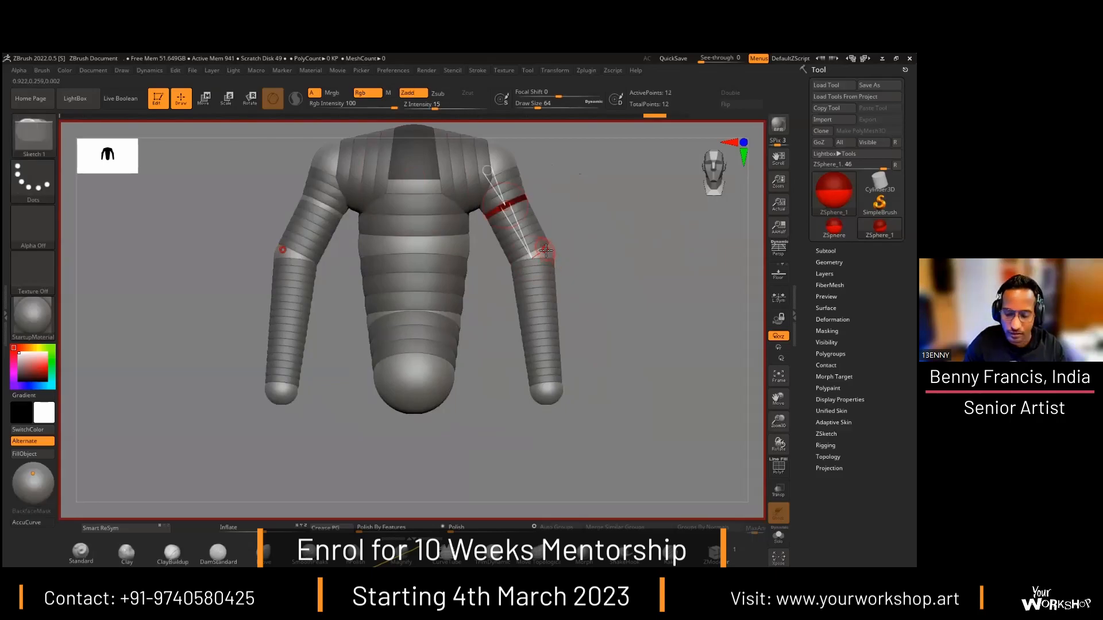
{"action": "key", "text": "w"}
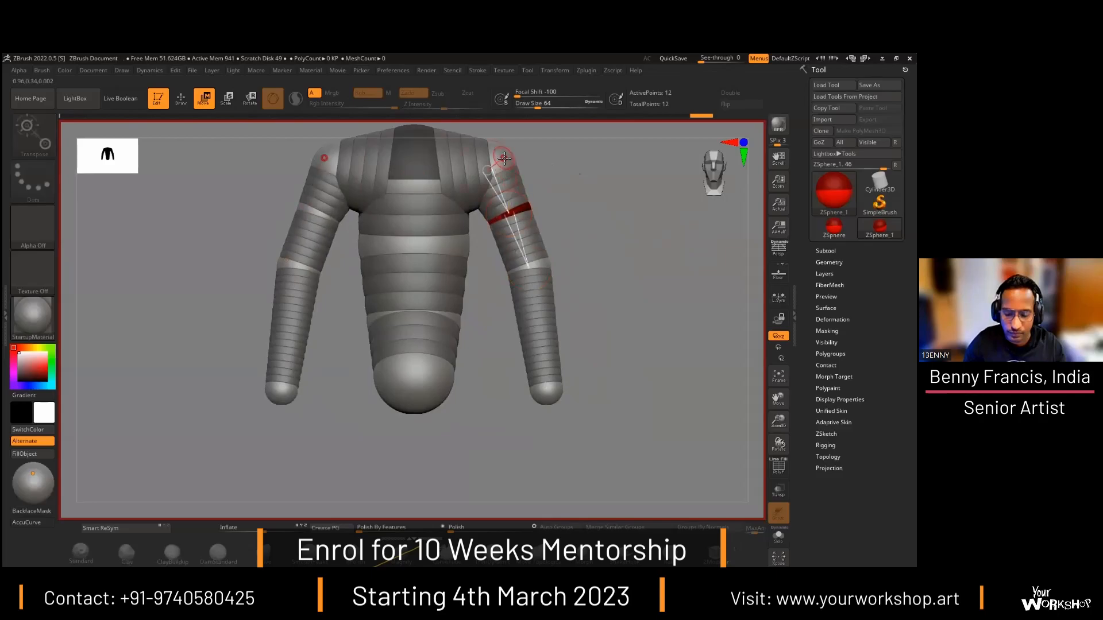
Step: Resize the shoulder, upper-arm and central chest ZSpheres to give the upper body more bulk
{"action": "key", "text": "e"}
{"action": "left_click_drag", "start_coordinate": [511, 161], "coordinate": [567, 238]}
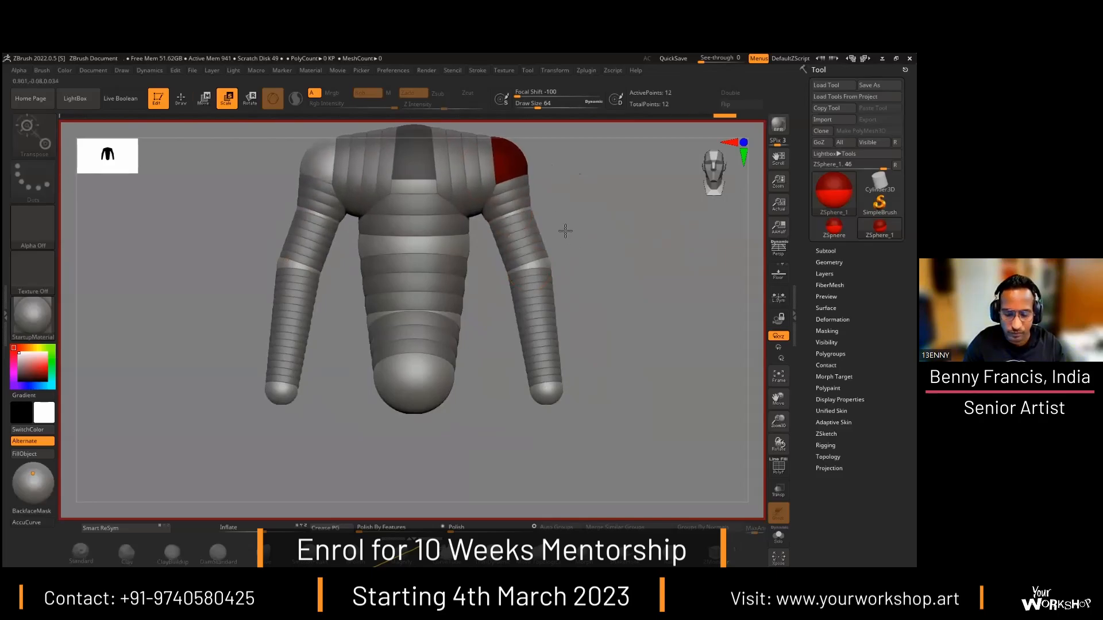
{"action": "left_click_drag", "start_coordinate": [519, 210], "coordinate": [537, 218]}
{"action": "left_click_drag", "start_coordinate": [443, 197], "coordinate": [447, 202]}
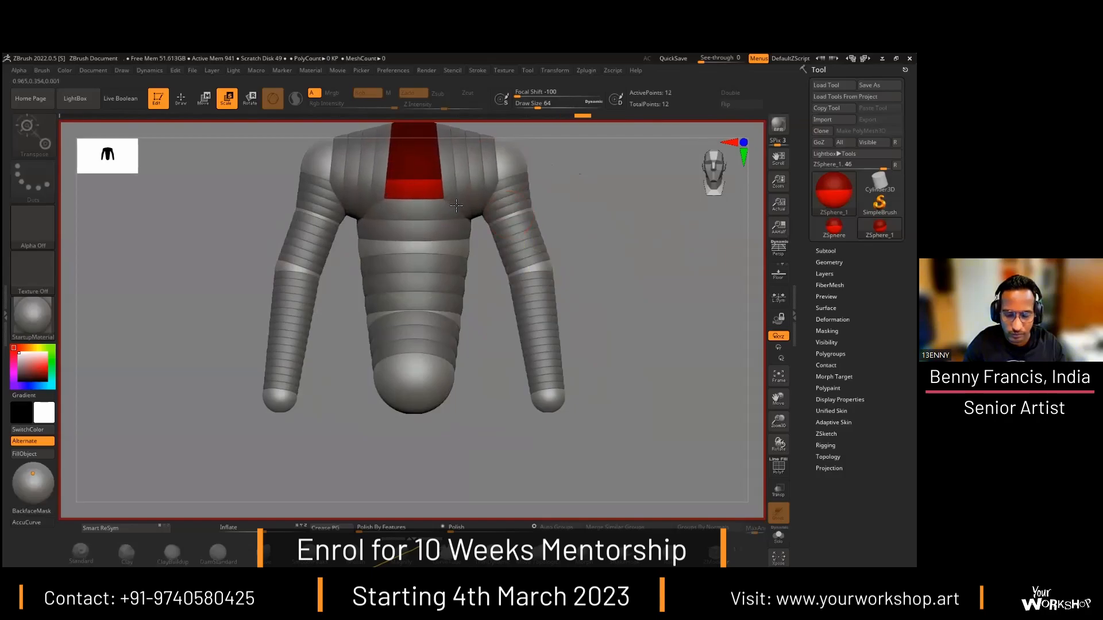
Step: Add a neck ZSphere on top of the chest and position it in side view
{"action": "left_click_drag", "start_coordinate": [562, 195], "coordinate": [579, 308], "text": "alt"}
{"action": "key", "text": "q"}
{"action": "left_click_drag", "start_coordinate": [430, 244], "coordinate": [438, 267]}
{"action": "left_click_drag", "start_coordinate": [328, 252], "coordinate": [285, 256], "text": "shift"}
{"action": "key", "text": "w"}
{"action": "left_click_drag", "start_coordinate": [397, 229], "coordinate": [388, 234]}
{"action": "left_click_drag", "start_coordinate": [534, 276], "coordinate": [580, 276], "text": "shift"}
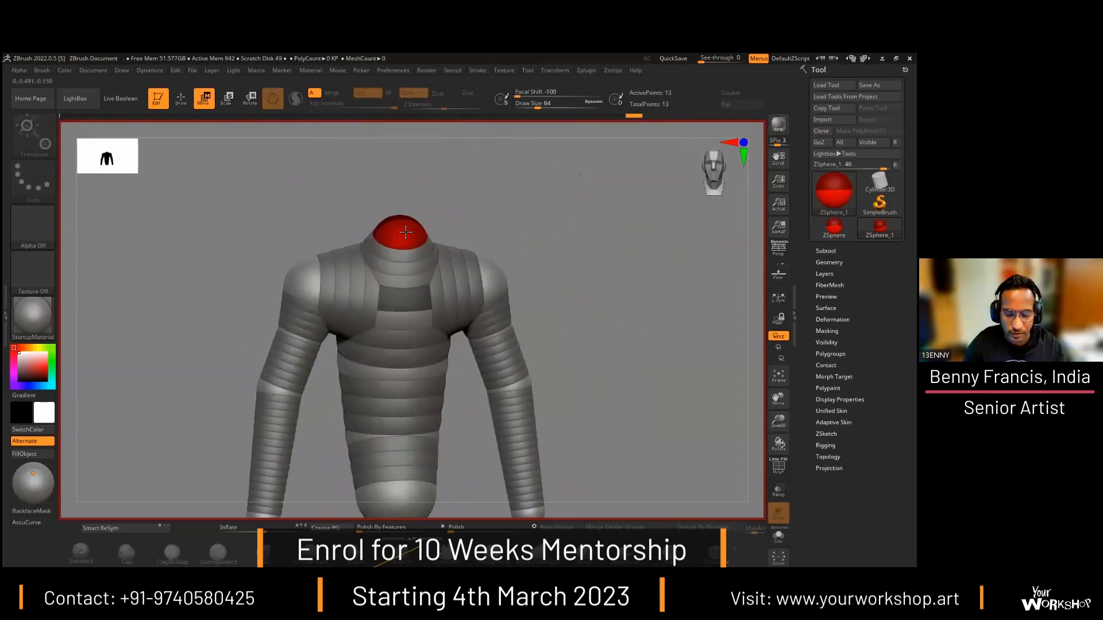
Step: Add another ZSphere on top of the neck and adjust the angle of the arms in side view
{"action": "key", "text": "q"}
{"action": "left_click_drag", "start_coordinate": [405, 206], "coordinate": [415, 221]}
{"action": "left_click_drag", "start_coordinate": [534, 259], "coordinate": [580, 258], "text": "shift"}
{"action": "key", "text": "w"}
{"action": "key", "text": "r"}
{"action": "left_click_drag", "start_coordinate": [643, 313], "coordinate": [595, 310], "text": "shift"}
{"action": "left_click_drag", "start_coordinate": [483, 316], "coordinate": [465, 309]}
Step: Insert a forearm joint just below each elbow and adjust the arm's bend in side view
{"action": "left_click_drag", "start_coordinate": [537, 258], "coordinate": [534, 213], "text": "alt"}
{"action": "key", "text": "q"}
{"action": "left_click", "coordinate": [489, 353]}
{"action": "key", "text": "w"}
{"action": "left_click_drag", "start_coordinate": [591, 310], "coordinate": [545, 304], "text": "shift"}
{"action": "left_click_drag", "start_coordinate": [500, 227], "coordinate": [508, 230]}
{"action": "left_click_drag", "start_coordinate": [591, 255], "coordinate": [635, 256], "text": "shift"}
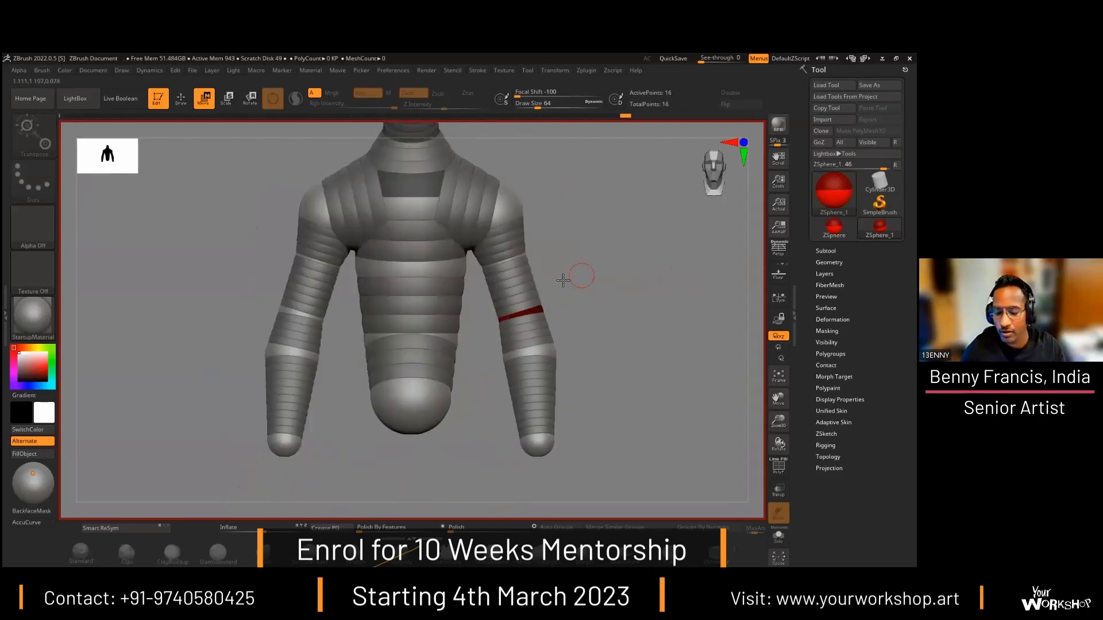
Step: Compare the arms with the creature concept image and angle the forearms inward
{"action": "left_click_drag", "start_coordinate": [510, 259], "coordinate": [503, 257]}
{"action": "key", "text": "alt+Tab"}
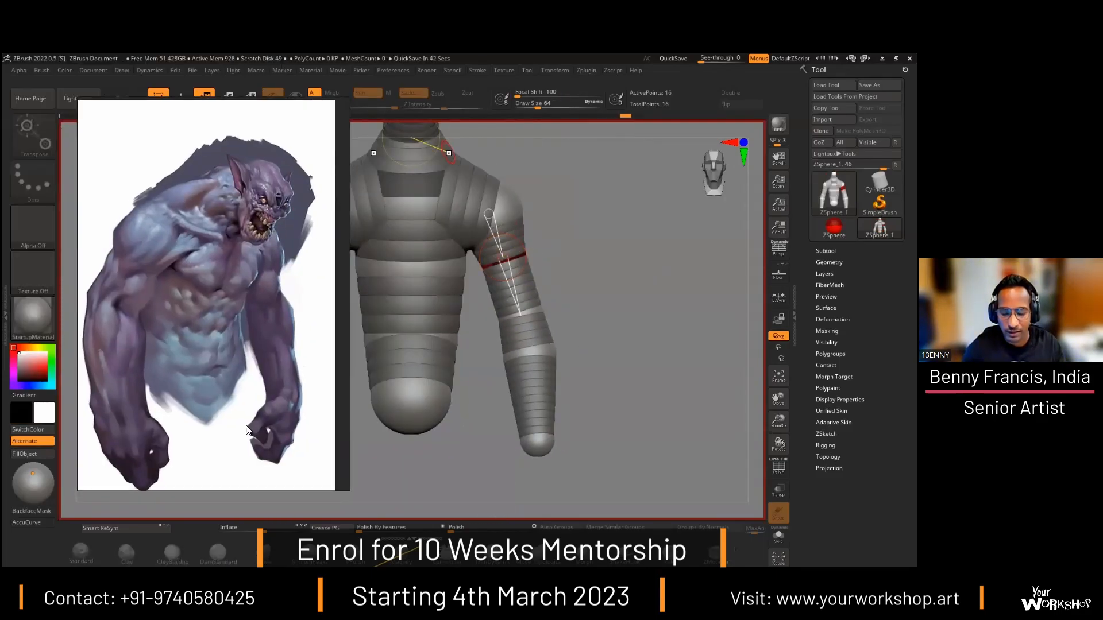
{"action": "key", "text": "alt+Tab"}
{"action": "key", "text": "r"}
{"action": "mouse_move", "coordinate": [638, 298]}
{"action": "left_mouse_down"}
{"action": "mouse_move", "coordinate": [592, 298]}
{"action": "mouse_move", "coordinate": [638, 298]}
{"action": "left_mouse_up"}
{"action": "left_click_drag", "start_coordinate": [505, 440], "coordinate": [493, 438]}
{"action": "left_click_drag", "start_coordinate": [634, 293], "coordinate": [636, 379], "text": "alt"}
{"action": "left_click_drag", "start_coordinate": [603, 254], "coordinate": [649, 252]}
Step: Add a head ZSphere at the end of the neck, position it in side view and enlarge it
{"action": "key", "text": "q"}
{"action": "left_click", "coordinate": [421, 201]}
{"action": "key", "text": "w"}
{"action": "left_click_drag", "start_coordinate": [561, 209], "coordinate": [517, 224], "text": "shift"}
{"action": "key", "text": "e"}
{"action": "left_click_drag", "start_coordinate": [446, 193], "coordinate": [483, 212]}
{"action": "mouse_move", "coordinate": [632, 208]}
{"action": "left_mouse_down"}
{"action": "mouse_move", "coordinate": [529, 211]}
{"action": "mouse_move", "coordinate": [574, 221]}
{"action": "left_mouse_up"}
Step: Move the shoulder ZSpheres up and outward, and rotate the arms to match the creature's pose
{"action": "left_click_drag", "start_coordinate": [534, 330], "coordinate": [536, 314], "text": "alt"}
{"action": "key", "text": "w"}
{"action": "left_click_drag", "start_coordinate": [469, 251], "coordinate": [488, 239]}
{"action": "key", "text": "e"}
{"action": "key", "text": "w"}
{"action": "left_click_drag", "start_coordinate": [552, 344], "coordinate": [551, 291], "text": "alt"}
{"action": "key", "text": "r"}
{"action": "left_click_drag", "start_coordinate": [505, 322], "coordinate": [517, 326]}
{"action": "mouse_move", "coordinate": [597, 293]}
{"action": "left_mouse_down"}
{"action": "mouse_move", "coordinate": [551, 293]}
{"action": "mouse_move", "coordinate": [597, 293]}
{"action": "left_mouse_up"}
Step: Resize the chest and shoulder ZSpheres to refine the upper-body proportions
{"action": "left_click_drag", "start_coordinate": [597, 322], "coordinate": [609, 287], "text": "alt"}
{"action": "key", "text": "e"}
{"action": "left_click_drag", "start_coordinate": [439, 273], "coordinate": [454, 275]}
{"action": "mouse_move", "coordinate": [545, 321]}
{"action": "left_mouse_down"}
{"action": "mouse_move", "coordinate": [480, 325]}
{"action": "mouse_move", "coordinate": [551, 316]}
{"action": "left_mouse_up"}
{"action": "left_click_drag", "start_coordinate": [597, 305], "coordinate": [621, 258], "text": "alt"}
{"action": "left_click_drag", "start_coordinate": [626, 252], "coordinate": [591, 277], "text": "alt"}
{"action": "left_click_drag", "start_coordinate": [469, 260], "coordinate": [495, 348]}
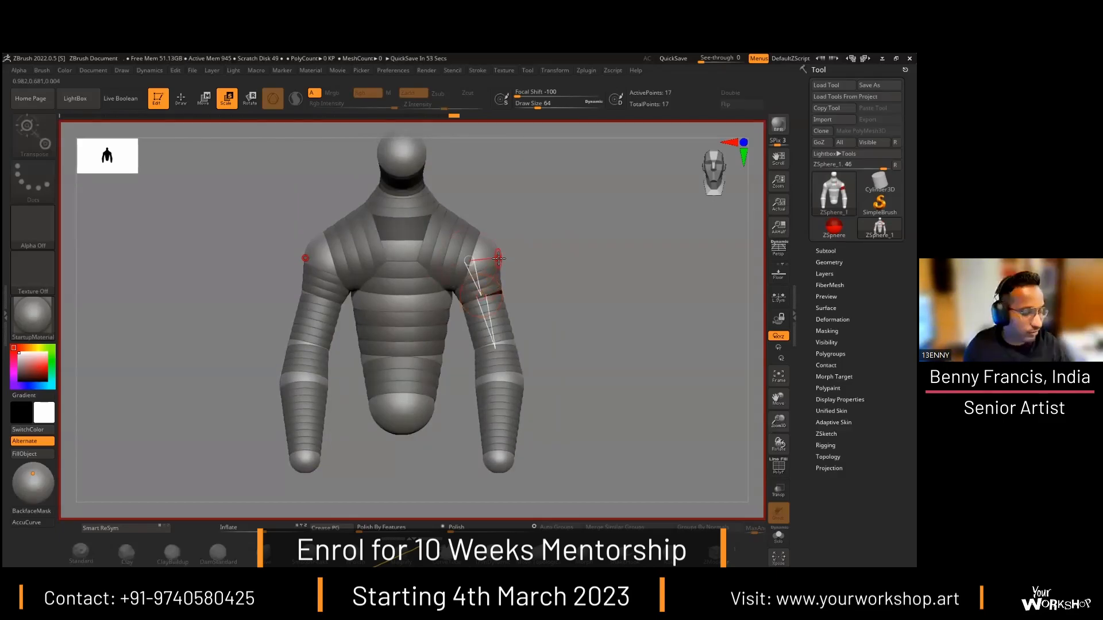
Step: Refine the size and placement of the forearm and wrist ZSpheres
{"action": "key", "text": "r"}
{"action": "key", "text": "e"}
{"action": "left_click_drag", "start_coordinate": [537, 344], "coordinate": [526, 304]}
{"action": "key", "text": "w"}
{"action": "left_click_drag", "start_coordinate": [463, 429], "coordinate": [486, 407]}
Step: Form the palm at the end of the arm and add ZSpheres on it for the finger bases
{"action": "mouse_move", "coordinate": [566, 367]}
{"action": "left_mouse_down", "text": "alt"}
{"action": "mouse_move", "coordinate": [541, 312]}
{"action": "mouse_move", "coordinate": [548, 373]}
{"action": "left_mouse_up", "text": "alt"}
{"action": "key", "text": "q"}
{"action": "key", "text": "w"}
{"action": "left_click_drag", "start_coordinate": [457, 350], "coordinate": [362, 328]}
{"action": "key", "text": "q"}
{"action": "left_click", "coordinate": [524, 364]}
{"action": "left_click", "coordinate": [467, 357]}
{"action": "left_click", "coordinate": [511, 379]}
Step: Reposition and resize the new finger-base ZSpheres, and add a thumb ZSphere on the inner side of the hand
{"action": "key", "text": "w"}
{"action": "left_click_drag", "start_coordinate": [511, 386], "coordinate": [489, 374]}
{"action": "key", "text": "e"}
{"action": "mouse_move", "coordinate": [545, 344]}
{"action": "left_mouse_down"}
{"action": "mouse_move", "coordinate": [578, 455]}
{"action": "mouse_move", "coordinate": [381, 327]}
{"action": "mouse_move", "coordinate": [488, 347]}
{"action": "left_mouse_up"}
{"action": "key", "text": "q"}
{"action": "left_click", "coordinate": [493, 372]}
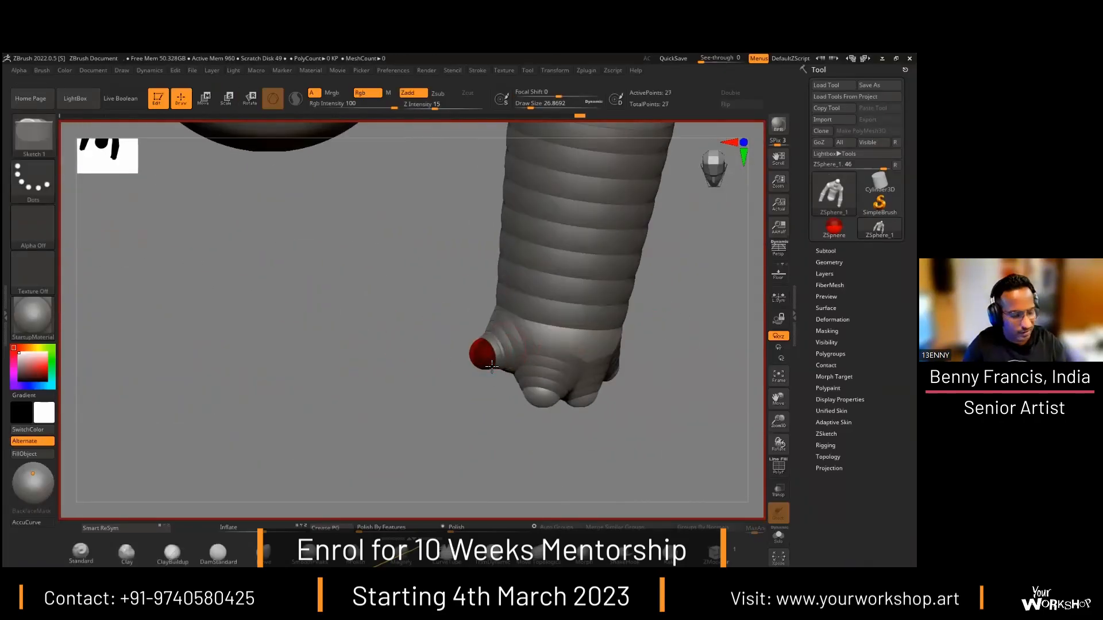
Step: Pull out the thumb and extend the three fingers to full length, with the middle finger longest
{"action": "left_click_drag", "start_coordinate": [344, 287], "coordinate": [402, 265]}
{"action": "key", "text": "w"}
{"action": "left_click_drag", "start_coordinate": [534, 356], "coordinate": [563, 402]}
{"action": "left_click_drag", "start_coordinate": [288, 345], "coordinate": [367, 322]}
{"action": "mouse_move", "coordinate": [609, 367]}
{"action": "left_mouse_down"}
{"action": "mouse_move", "coordinate": [591, 315]}
{"action": "mouse_move", "coordinate": [696, 456]}
{"action": "mouse_move", "coordinate": [648, 285]}
{"action": "mouse_move", "coordinate": [501, 300]}
{"action": "mouse_move", "coordinate": [694, 362]}
{"action": "mouse_move", "coordinate": [669, 357]}
{"action": "mouse_move", "coordinate": [591, 389]}
{"action": "mouse_move", "coordinate": [603, 480]}
{"action": "left_mouse_up"}
{"action": "key", "text": "e"}
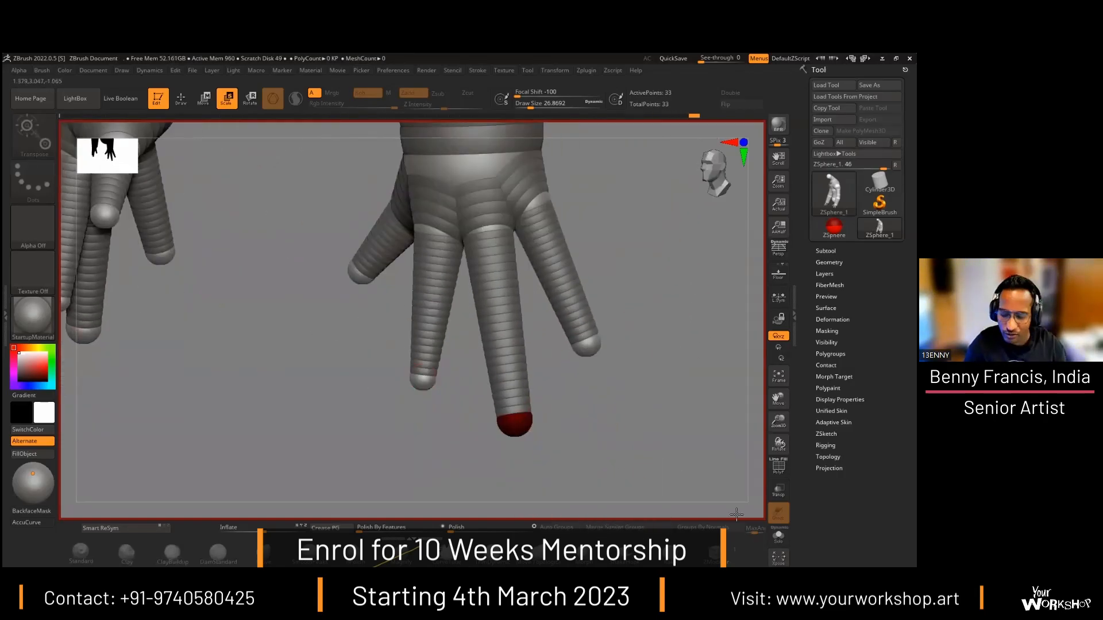
Step: Preview the adaptive skin mesh from the back and front, and return to the ZSpheres
{"action": "key", "text": "a"}
{"action": "left_click_drag", "start_coordinate": [679, 251], "coordinate": [540, 199]}
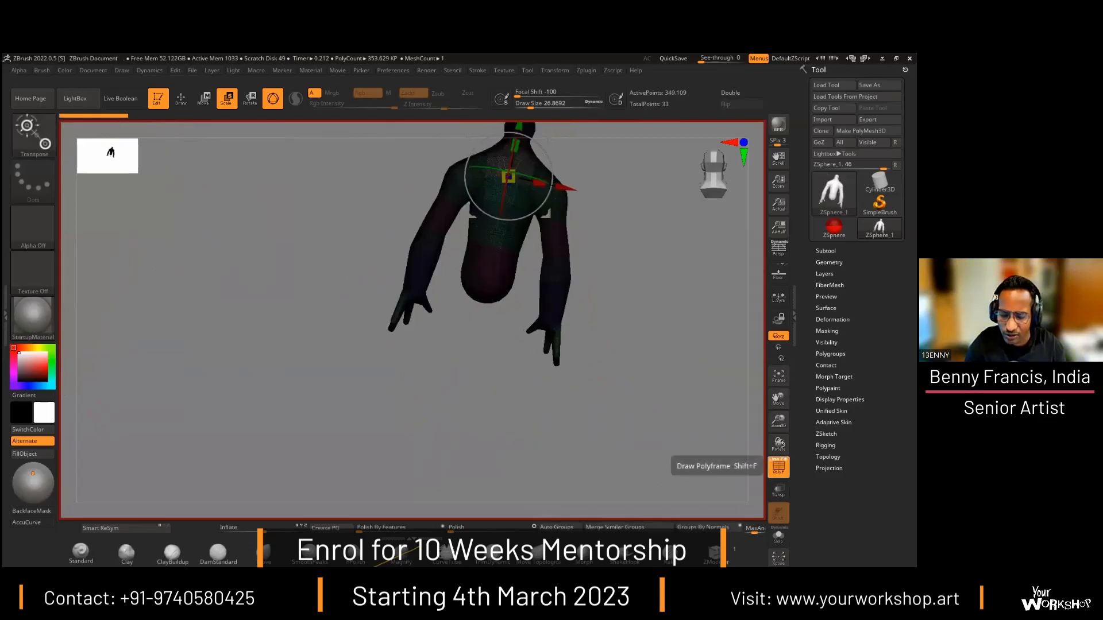
{"action": "left_click_drag", "start_coordinate": [517, 270], "coordinate": [568, 271]}
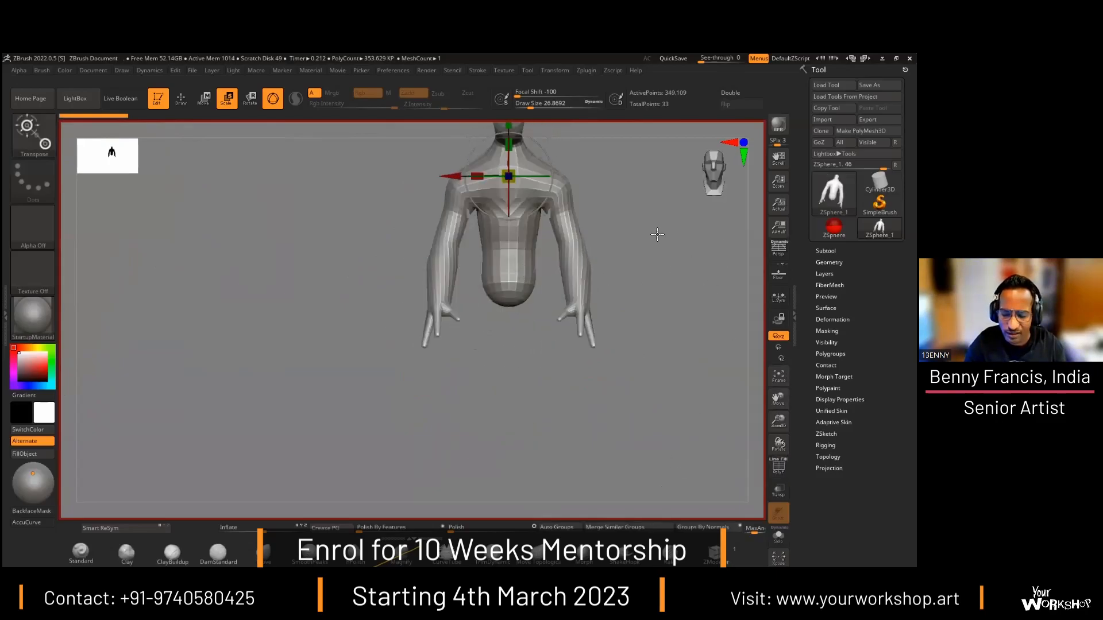
{"action": "key", "text": "a"}
Step: Insert two knuckle joints along each of the three fingers
{"action": "left_click_drag", "start_coordinate": [655, 274], "coordinate": [433, 309], "text": "alt"}
{"action": "key", "text": "q"}
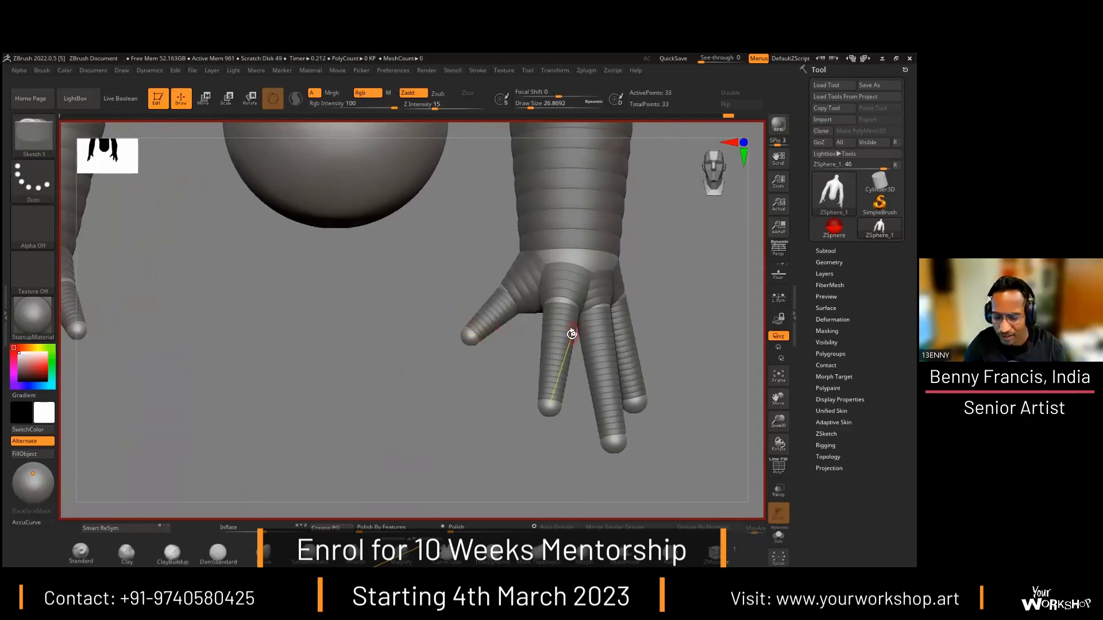
{"action": "mouse_move", "coordinate": [567, 361]}
{"action": "left_mouse_down"}
{"action": "mouse_move", "coordinate": [490, 388]}
{"action": "mouse_move", "coordinate": [457, 386]}
{"action": "left_mouse_up"}
{"action": "left_click", "coordinate": [607, 352]}
{"action": "left_click", "coordinate": [611, 394]}
{"action": "left_click", "coordinate": [640, 330]}
{"action": "left_click", "coordinate": [648, 366]}
Step: Move the fingertip and knuckle ZSpheres to adjust the lengths and spacing of the three fingers
{"action": "left_click_drag", "start_coordinate": [684, 337], "coordinate": [635, 393]}
{"action": "key", "text": "r"}
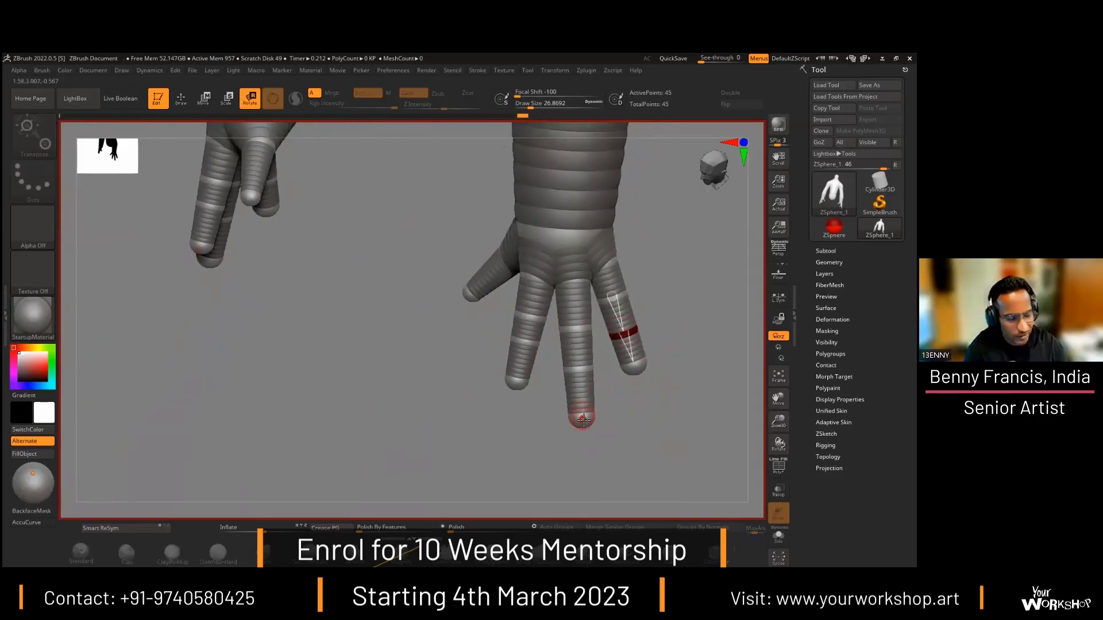
{"action": "key", "text": "e"}
{"action": "key", "text": "w"}
{"action": "left_click_drag", "start_coordinate": [518, 394], "coordinate": [523, 391]}
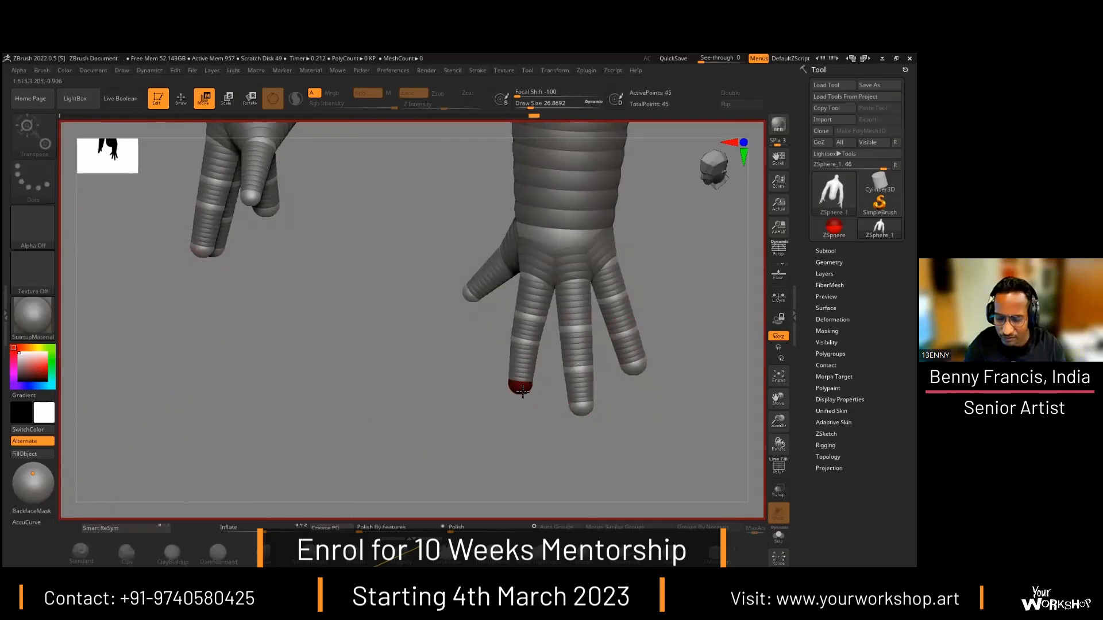
{"action": "left_click", "coordinate": [520, 385]}
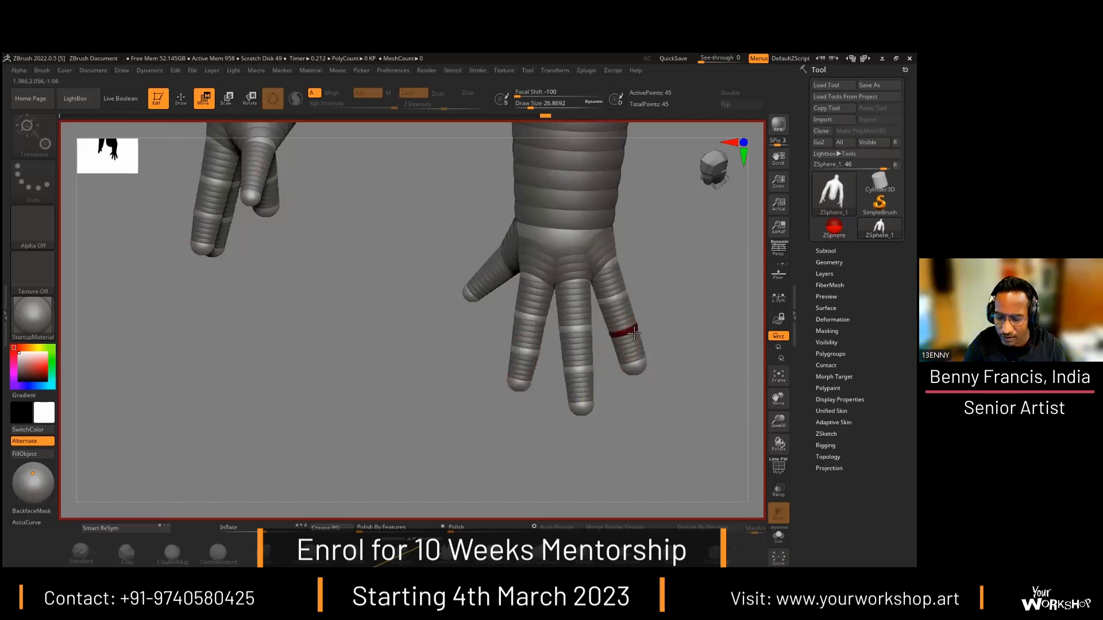
{"action": "left_click_drag", "start_coordinate": [660, 335], "coordinate": [597, 300]}
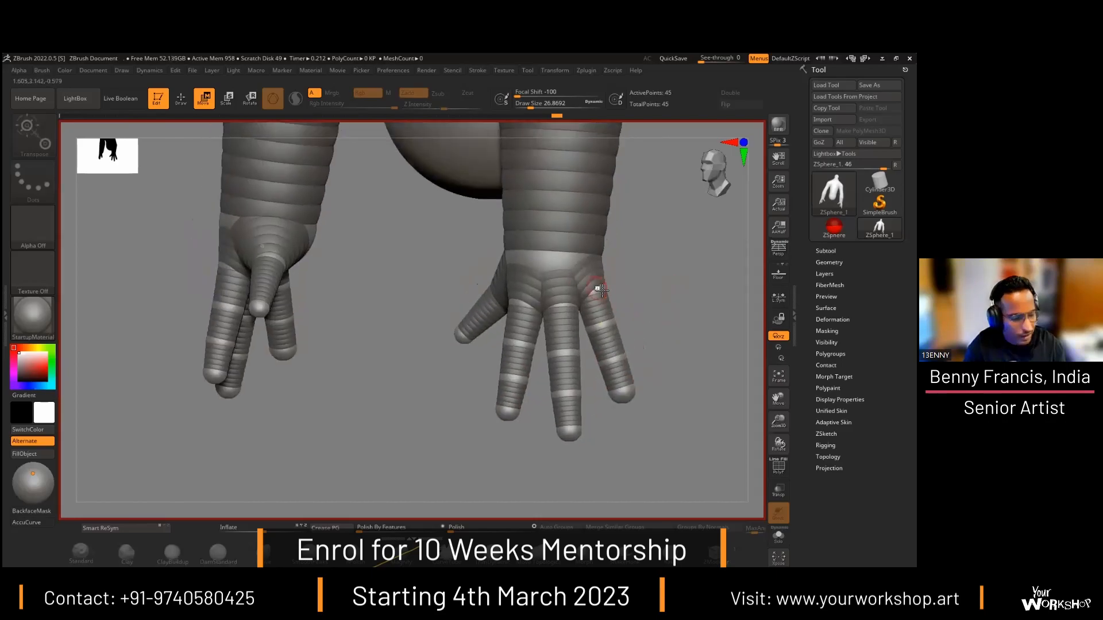
{"action": "key", "text": "e"}
{"action": "left_click_drag", "start_coordinate": [543, 262], "coordinate": [600, 291]}
{"action": "key", "text": "ctrl+z"}
Step: Rotate the knuckle joints of the three fingers to curl them in towards the palm
{"action": "mouse_move", "coordinate": [669, 311]}
{"action": "left_mouse_down"}
{"action": "mouse_move", "coordinate": [685, 333]}
{"action": "mouse_move", "coordinate": [653, 313]}
{"action": "left_mouse_up"}
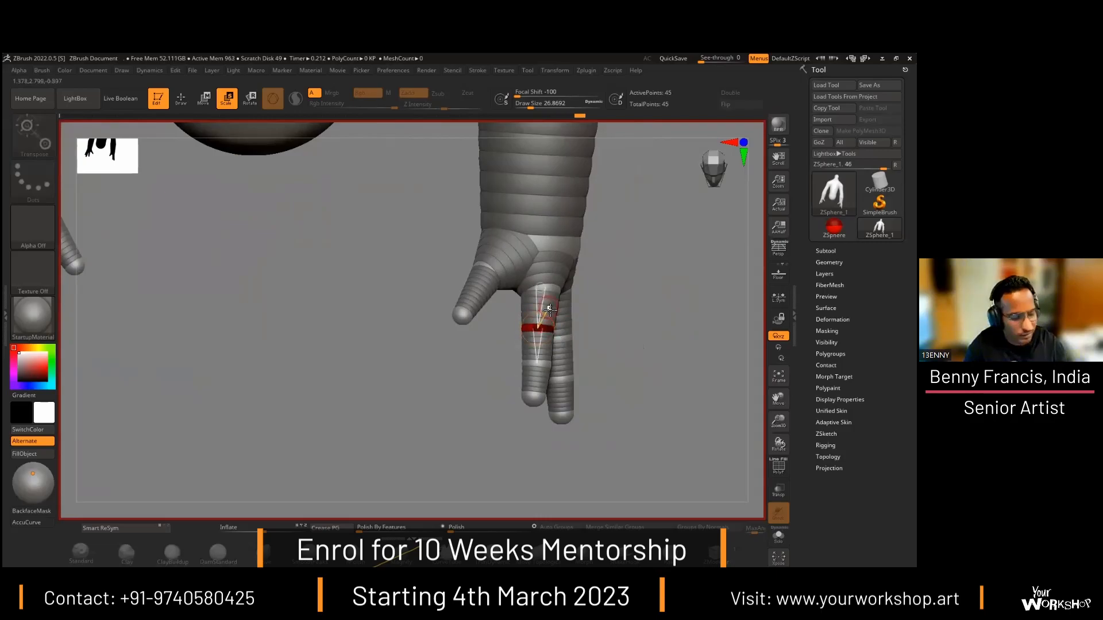
{"action": "left_click_drag", "start_coordinate": [550, 310], "coordinate": [475, 304]}
{"action": "left_click_drag", "start_coordinate": [470, 343], "coordinate": [466, 367]}
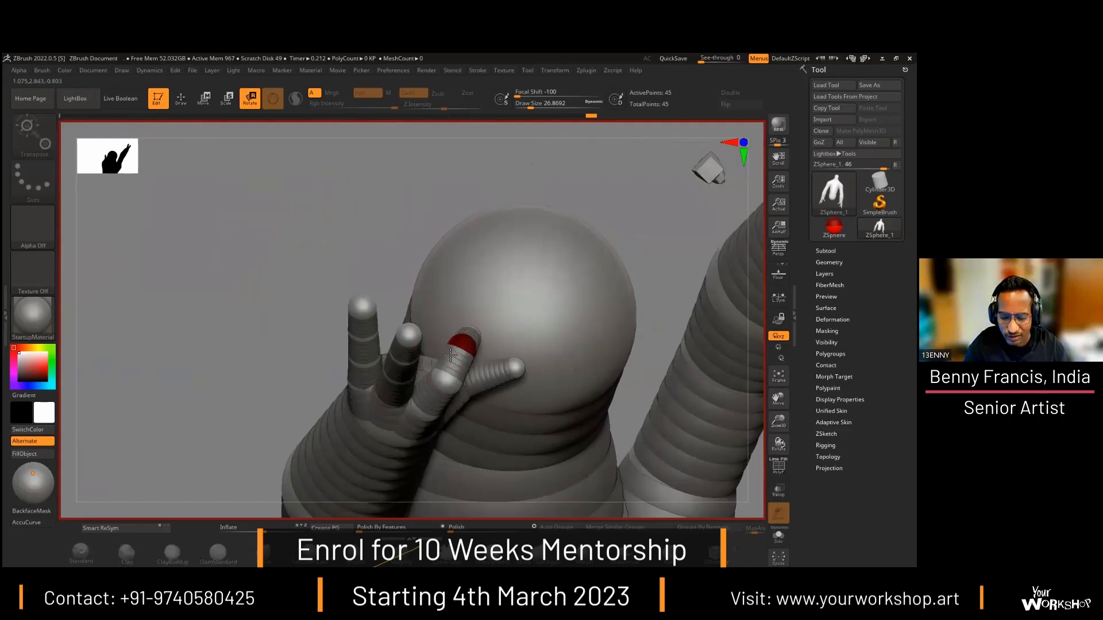
{"action": "left_click_drag", "start_coordinate": [366, 214], "coordinate": [472, 344]}
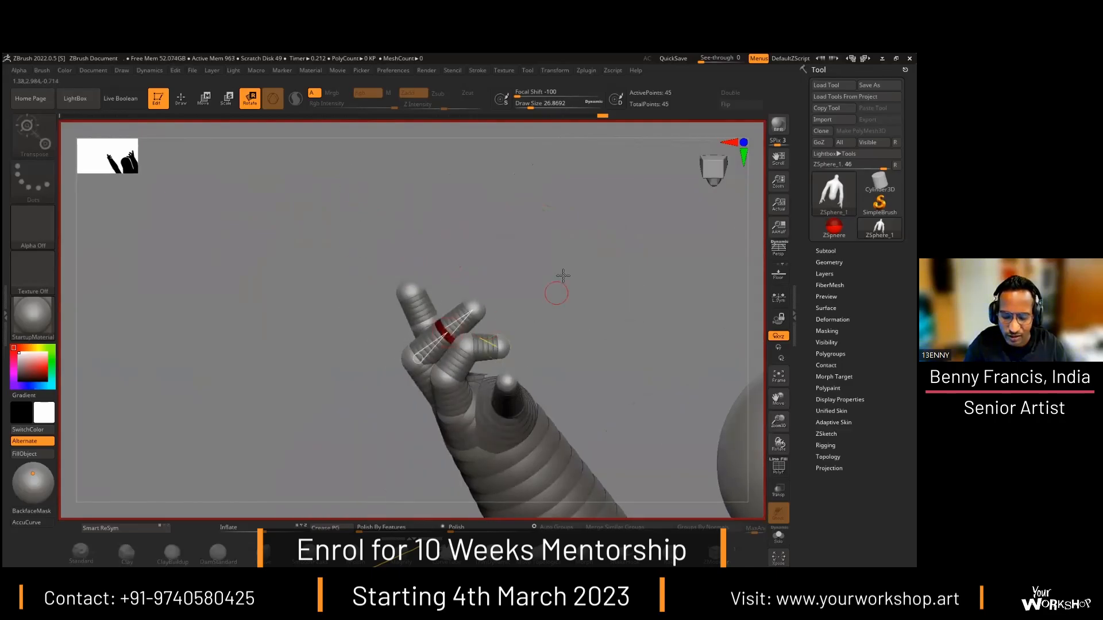
{"action": "left_click_drag", "start_coordinate": [562, 277], "coordinate": [454, 308]}
{"action": "left_click_drag", "start_coordinate": [482, 349], "coordinate": [551, 339]}
{"action": "mouse_move", "coordinate": [466, 342]}
{"action": "left_mouse_down"}
{"action": "mouse_move", "coordinate": [458, 305]}
{"action": "mouse_move", "coordinate": [462, 326]}
{"action": "left_mouse_up"}
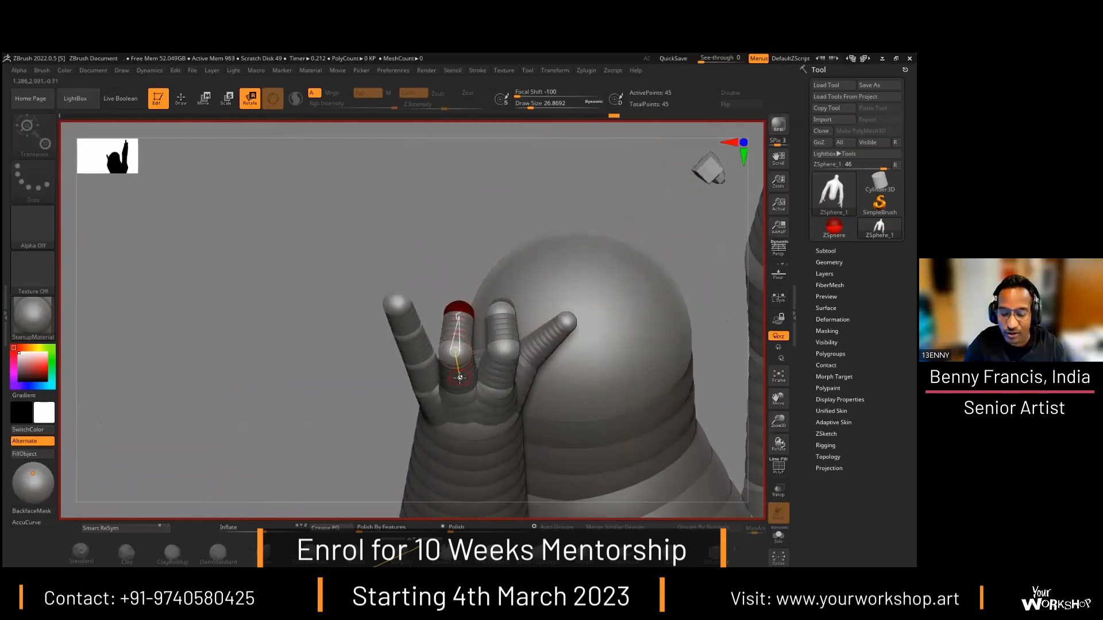
{"action": "left_click_drag", "start_coordinate": [458, 227], "coordinate": [538, 364]}
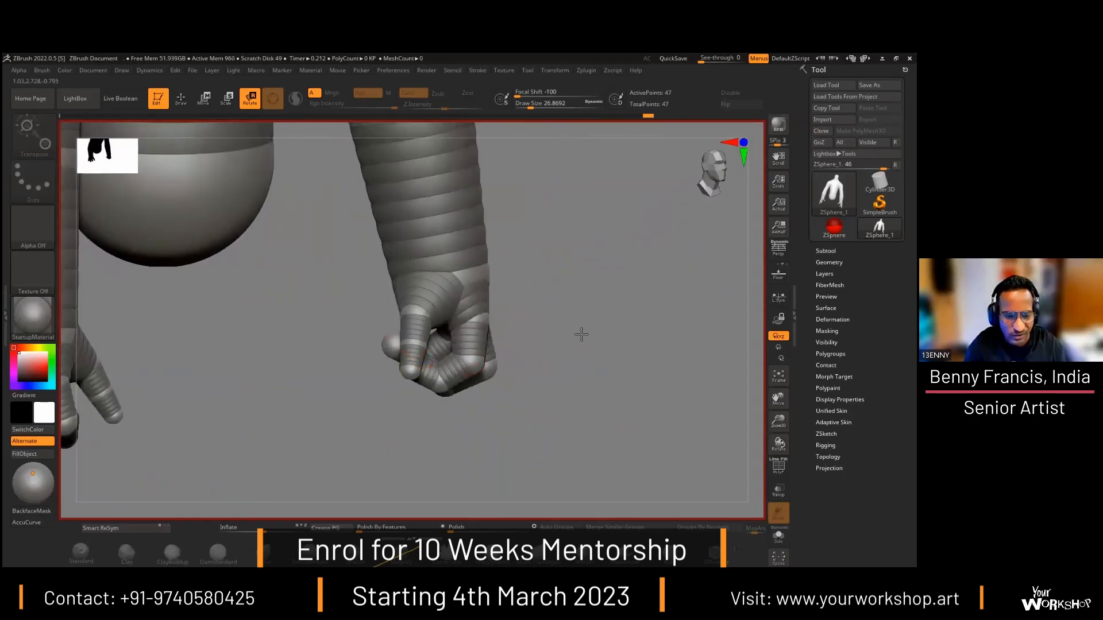
Step: Bend the thumb at its middle joint so its tip closes towards the curled index finger
{"action": "left_click_drag", "start_coordinate": [586, 335], "coordinate": [629, 336]}
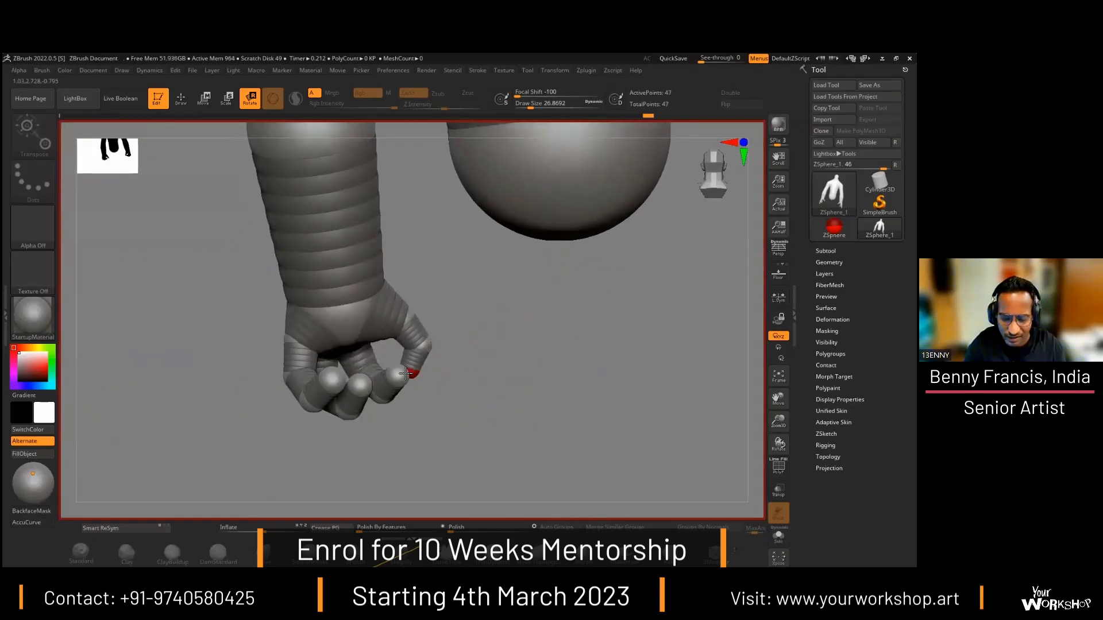
{"action": "left_click_drag", "start_coordinate": [451, 376], "coordinate": [543, 388]}
{"action": "left_click_drag", "start_coordinate": [619, 335], "coordinate": [451, 288]}
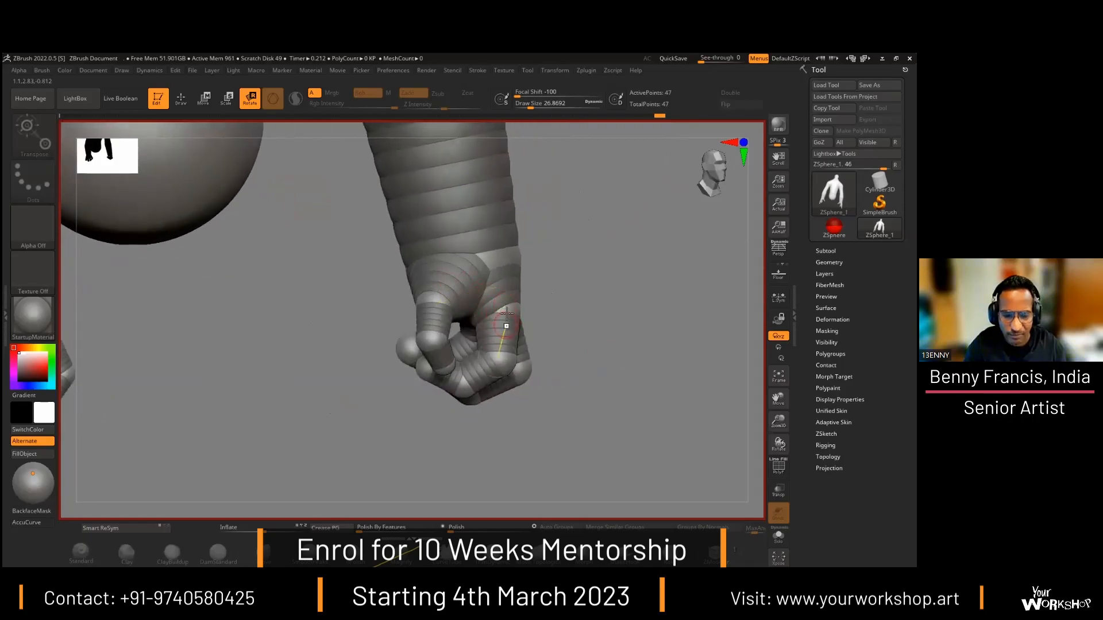
{"action": "left_click_drag", "start_coordinate": [533, 327], "coordinate": [519, 287]}
{"action": "left_click_drag", "start_coordinate": [635, 274], "coordinate": [550, 312]}
{"action": "left_click_drag", "start_coordinate": [649, 312], "coordinate": [579, 322]}
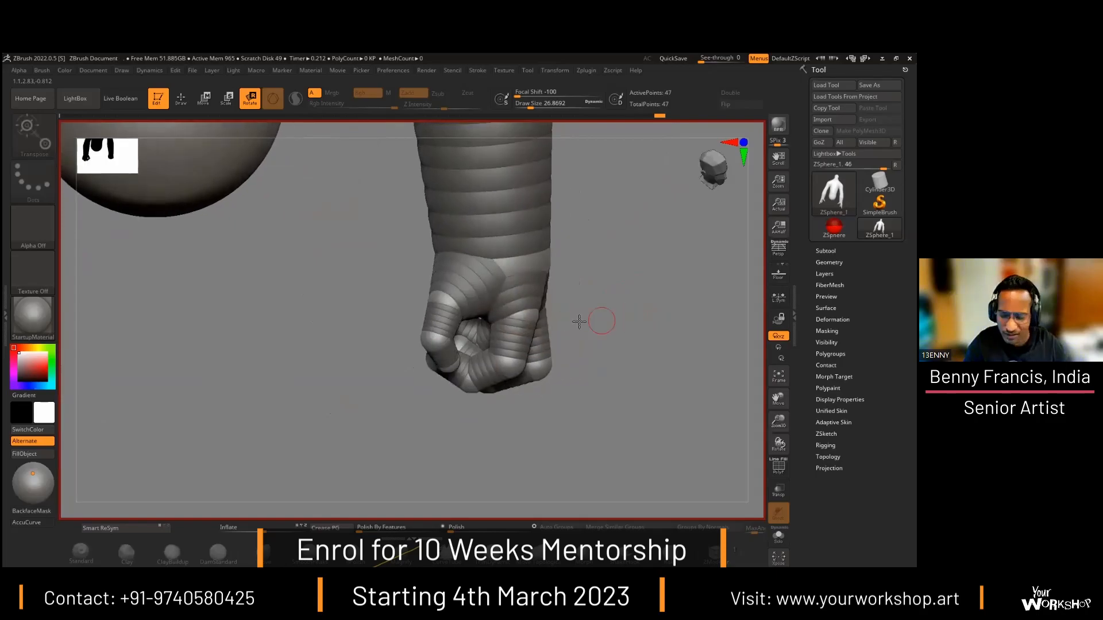
Step: Move the knuckle, thumb joint and fingertip ZSpheres to refine the shape of the half-closed fist
{"action": "key", "text": "w"}
{"action": "left_click_drag", "start_coordinate": [512, 363], "coordinate": [514, 342]}
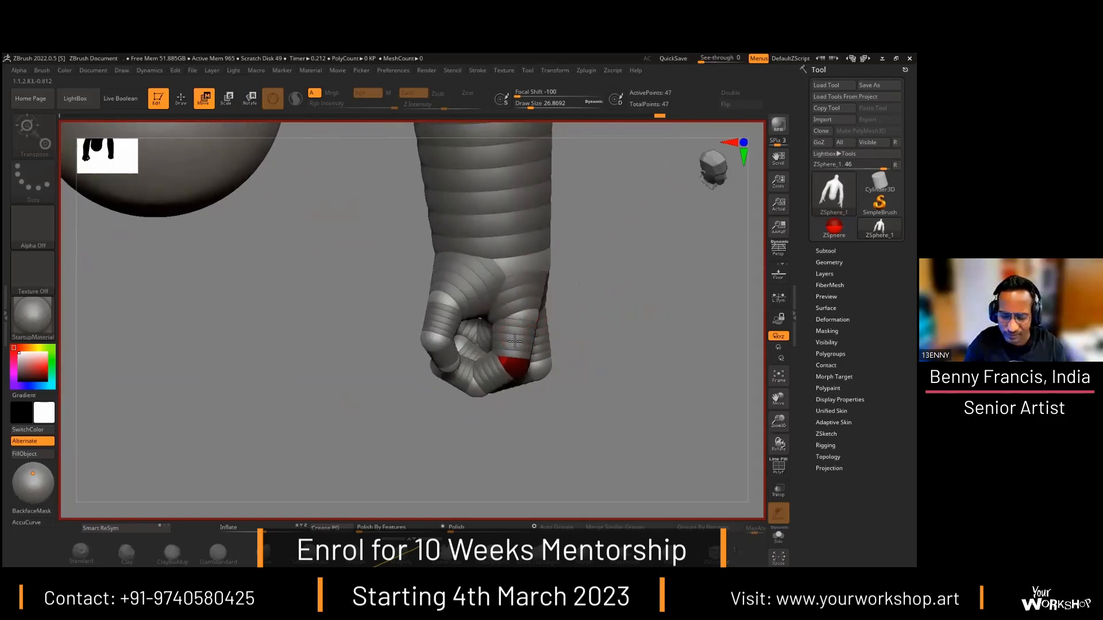
{"action": "mouse_move", "coordinate": [627, 325]}
{"action": "left_mouse_down"}
{"action": "mouse_move", "coordinate": [548, 327]}
{"action": "mouse_move", "coordinate": [606, 327]}
{"action": "left_mouse_up"}
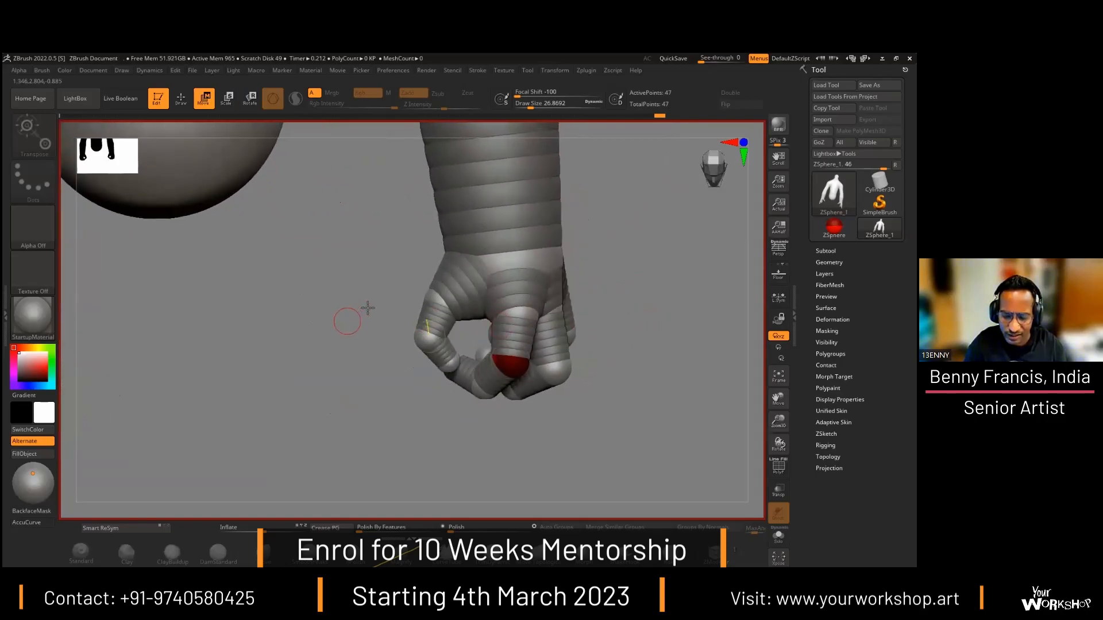
{"action": "left_click_drag", "start_coordinate": [367, 308], "coordinate": [495, 314]}
{"action": "left_click_drag", "start_coordinate": [645, 309], "coordinate": [470, 308]}
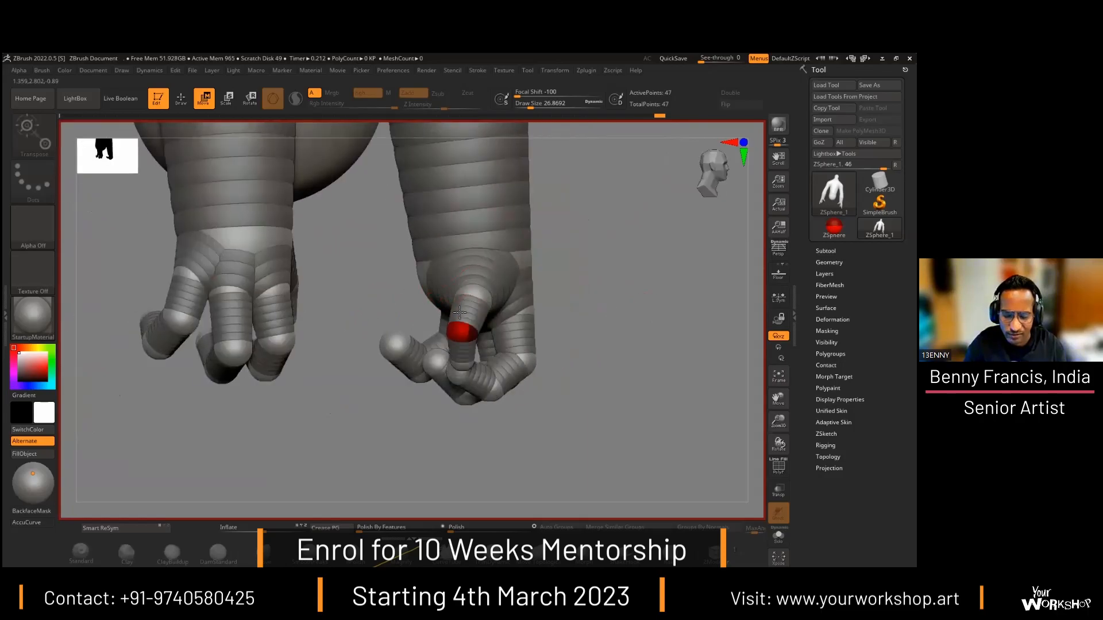
{"action": "left_click_drag", "start_coordinate": [648, 304], "coordinate": [473, 315]}
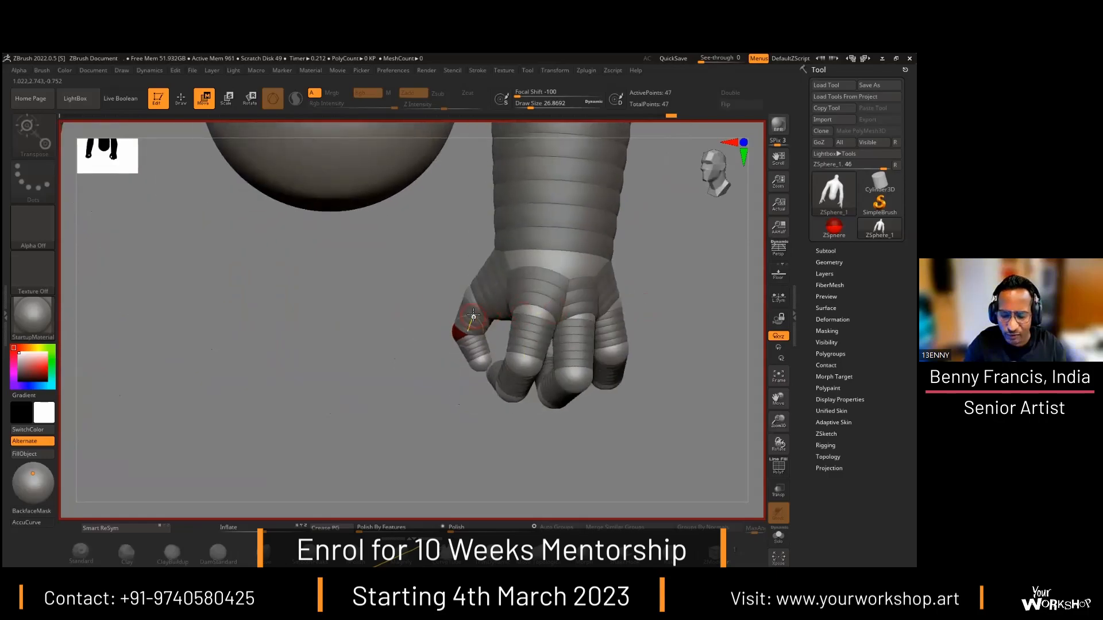
{"action": "left_click_drag", "start_coordinate": [387, 371], "coordinate": [510, 371]}
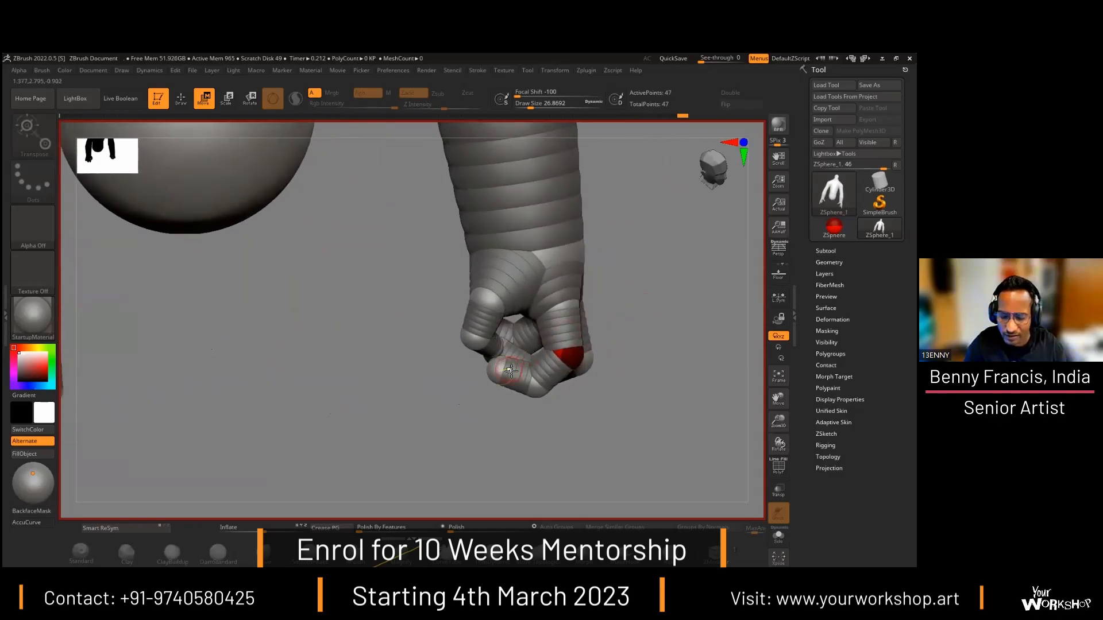
{"action": "left_click_drag", "start_coordinate": [608, 417], "coordinate": [467, 331]}
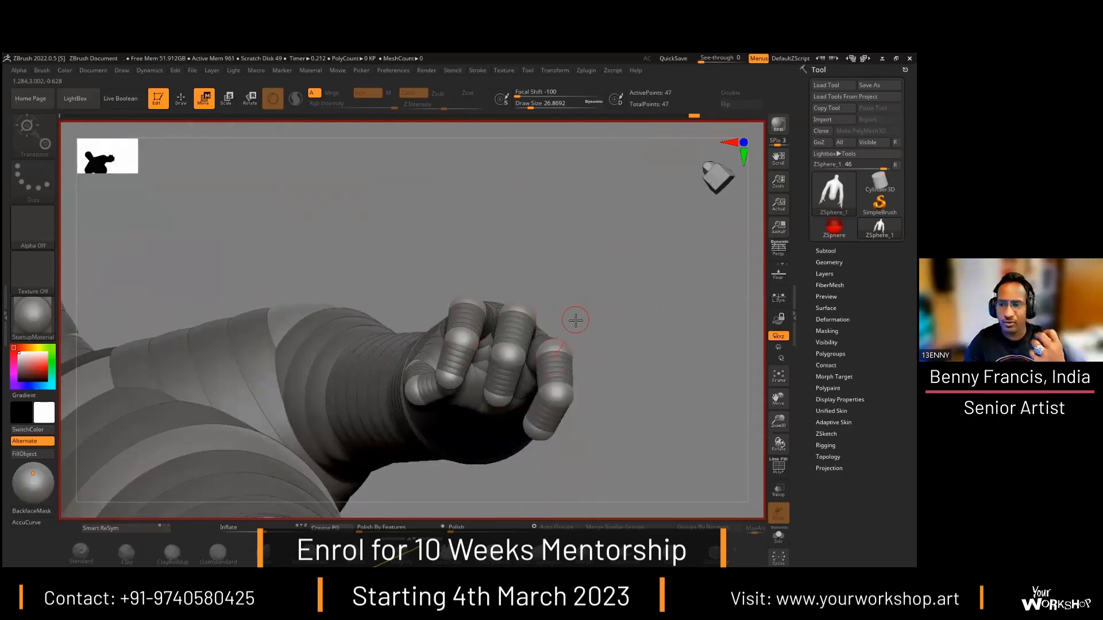
{"action": "left_click_drag", "start_coordinate": [600, 286], "coordinate": [550, 374]}
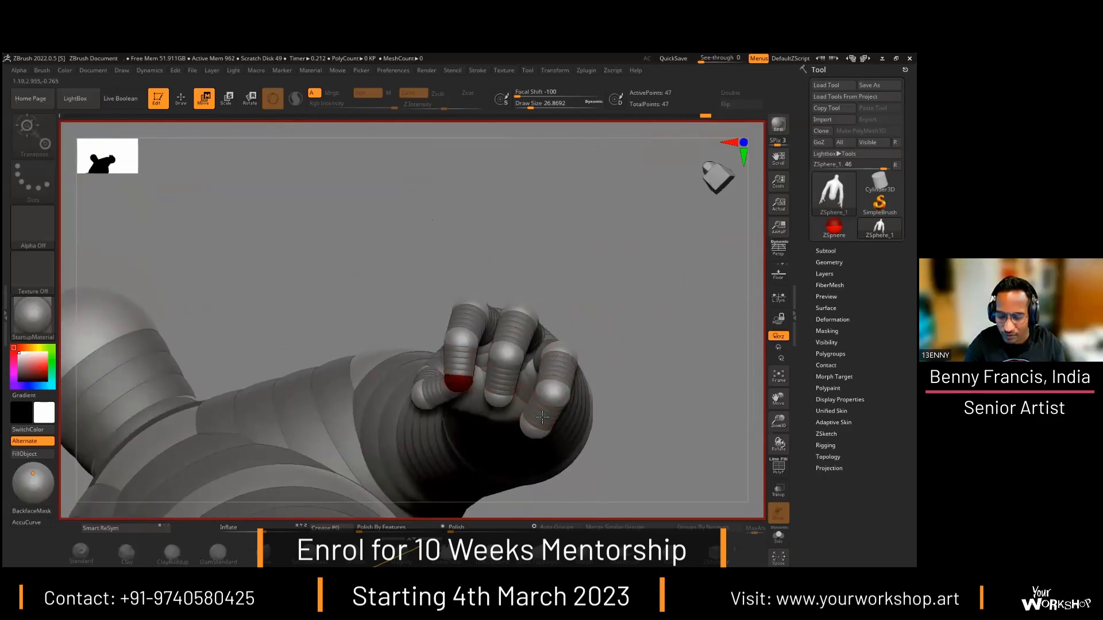
{"action": "left_click_drag", "start_coordinate": [628, 356], "coordinate": [591, 339]}
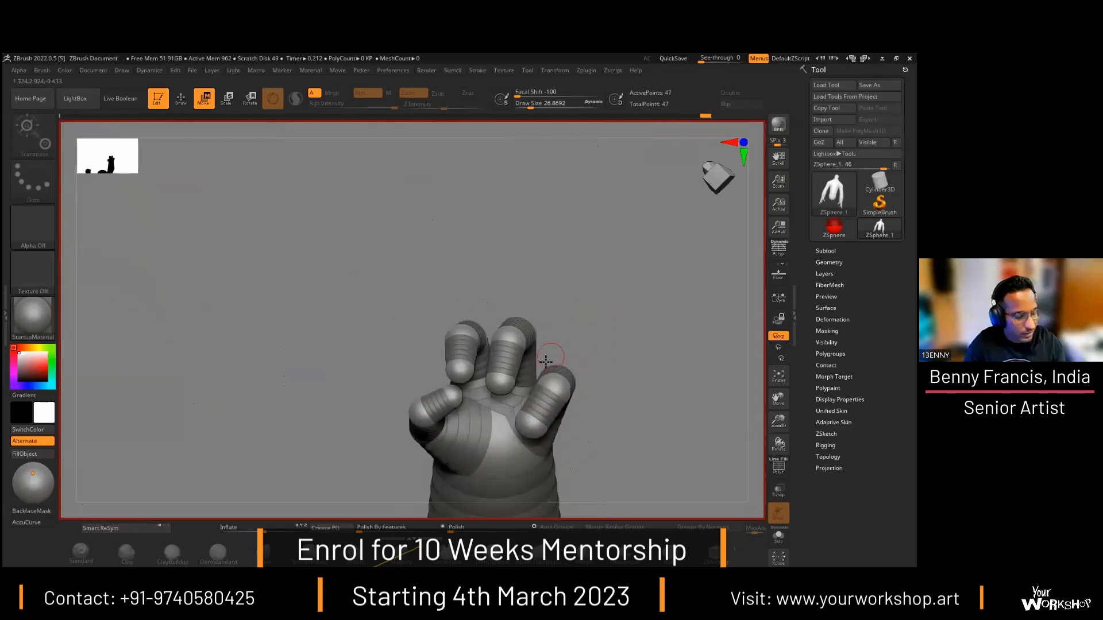
Step: Scale the fingertip, knuckle and thumb ZSpheres to balance the thickness of the curled digits
{"action": "key", "text": "e"}
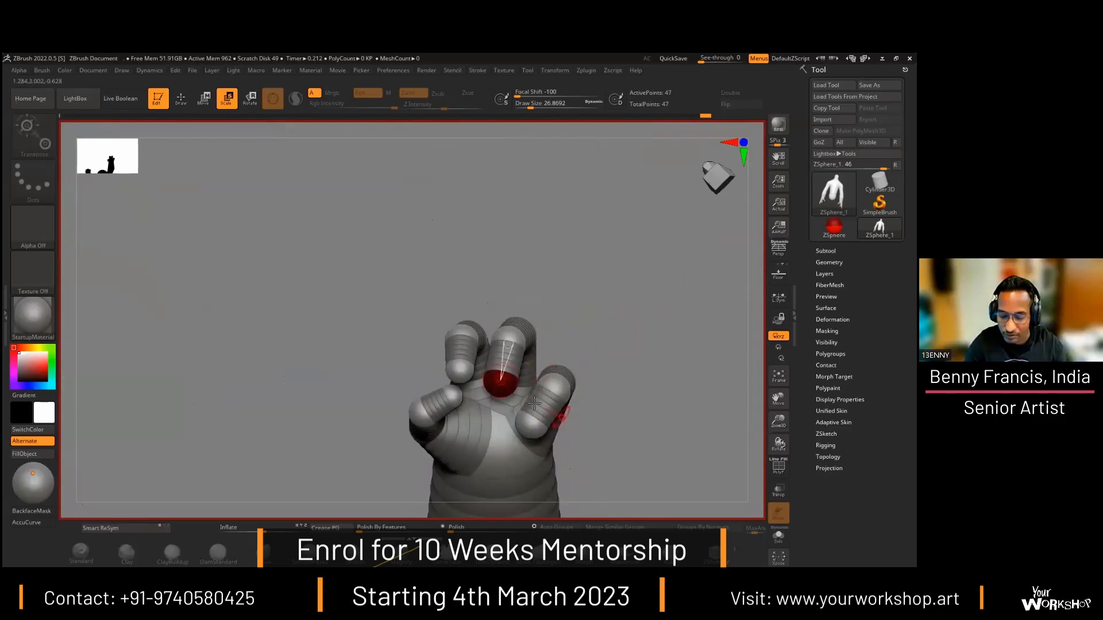
{"action": "left_click", "coordinate": [462, 369]}
{"action": "left_click_drag", "start_coordinate": [641, 332], "coordinate": [519, 334]}
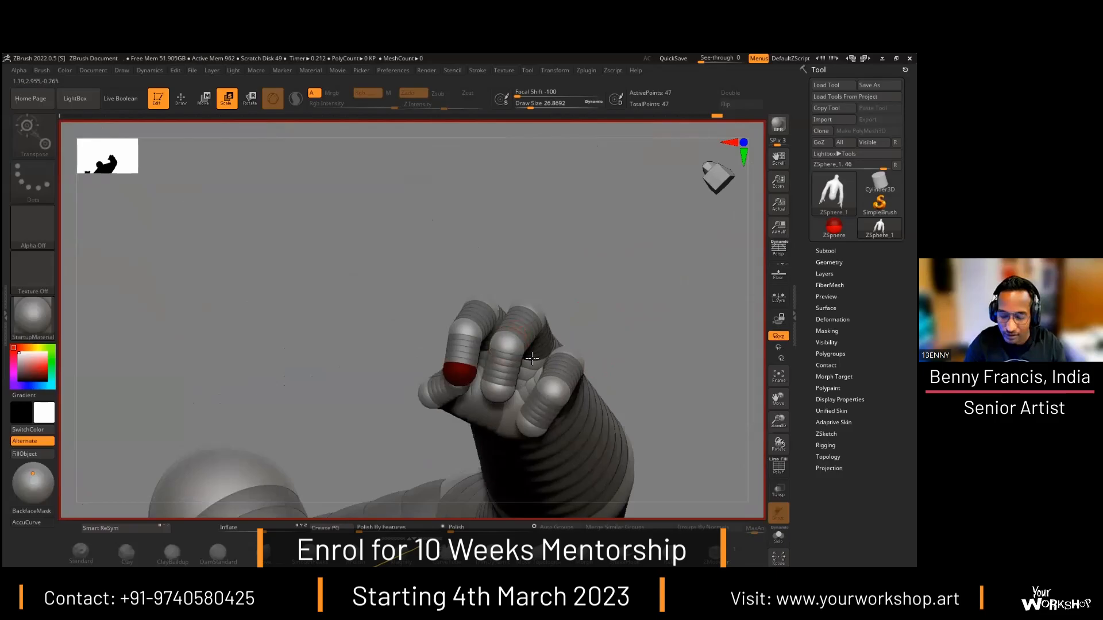
{"action": "left_click", "coordinate": [508, 347]}
{"action": "left_click_drag", "start_coordinate": [596, 308], "coordinate": [432, 389]}
{"action": "left_click", "coordinate": [452, 325]}
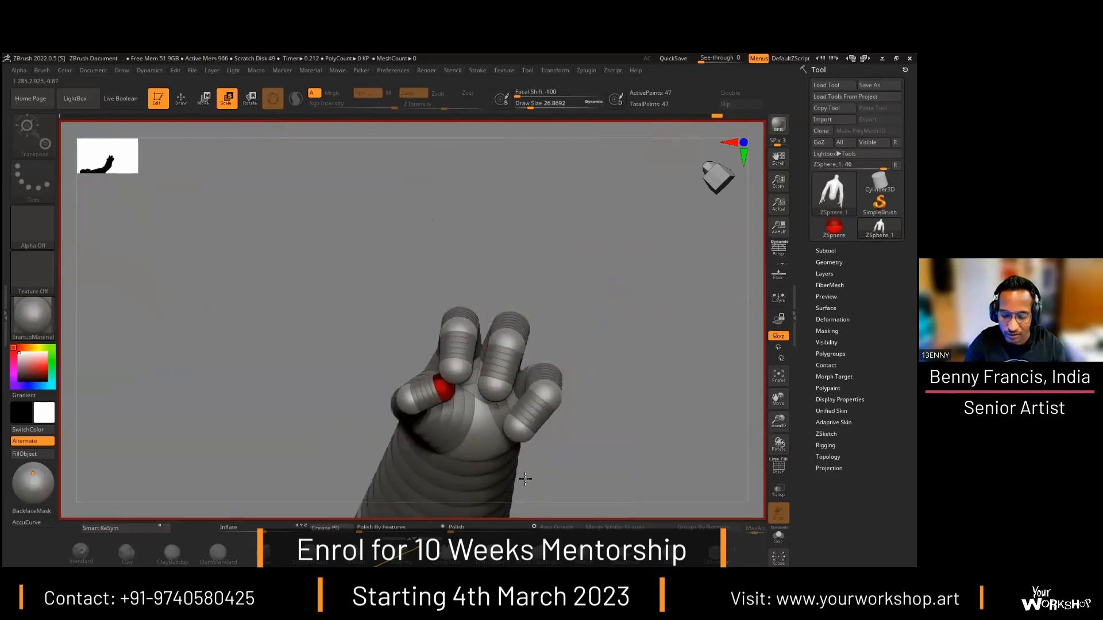
{"action": "mouse_move", "coordinate": [653, 372]}
{"action": "left_mouse_down"}
{"action": "mouse_move", "coordinate": [659, 391]}
{"action": "mouse_move", "coordinate": [561, 300]}
{"action": "mouse_move", "coordinate": [613, 322]}
{"action": "mouse_move", "coordinate": [594, 308]}
{"action": "mouse_move", "coordinate": [595, 320]}
{"action": "left_mouse_up"}
Step: Insert a ZSphere in the forearm just above the wrist and rotate the hand from there
{"action": "key", "text": "q"}
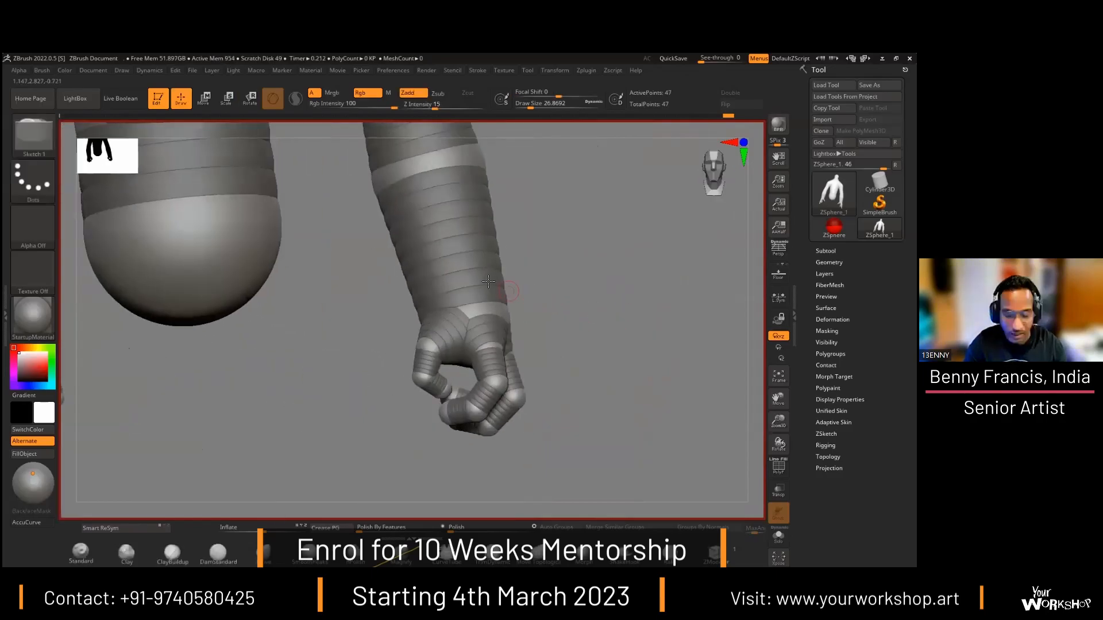
{"action": "left_click", "coordinate": [483, 283]}
{"action": "key", "text": "e"}
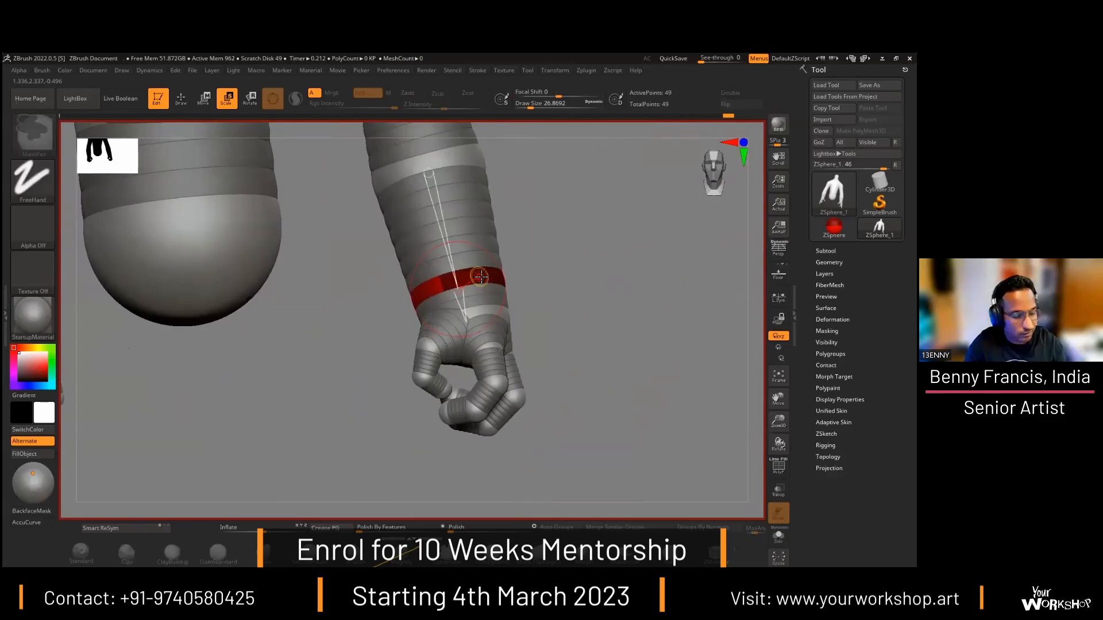
{"action": "key", "text": "r"}
{"action": "left_click_drag", "start_coordinate": [487, 272], "coordinate": [481, 325]}
{"action": "left_click_drag", "start_coordinate": [568, 303], "coordinate": [594, 290], "text": "alt"}
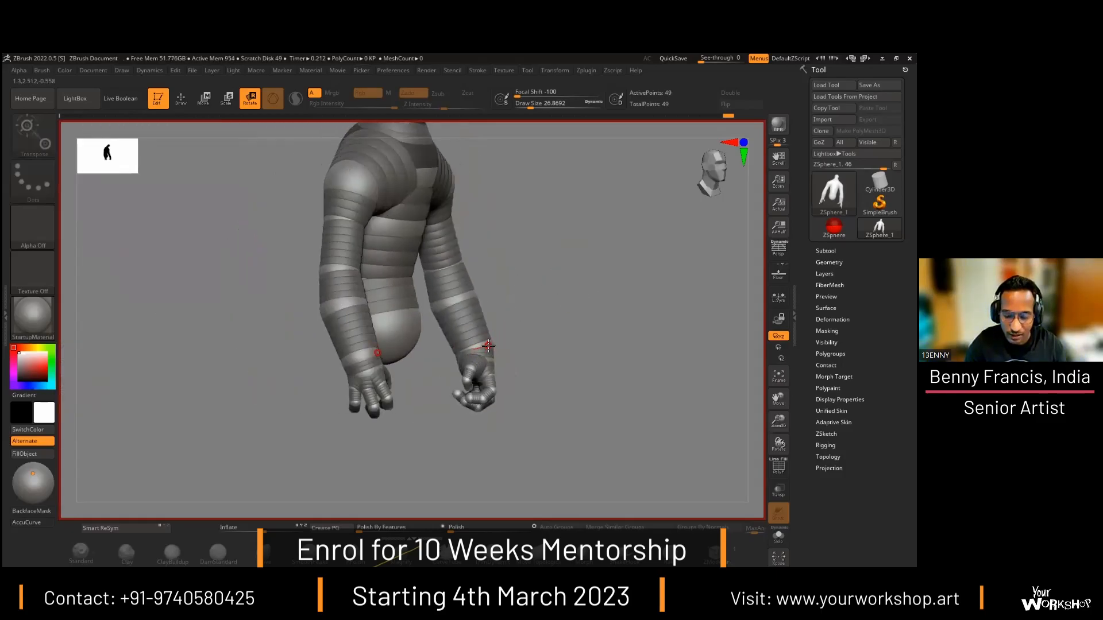
Step: Adjust the forearm pose and the position and size of the elbow ZSphere
{"action": "left_click_drag", "start_coordinate": [490, 358], "coordinate": [452, 287]}
{"action": "key", "text": "e"}
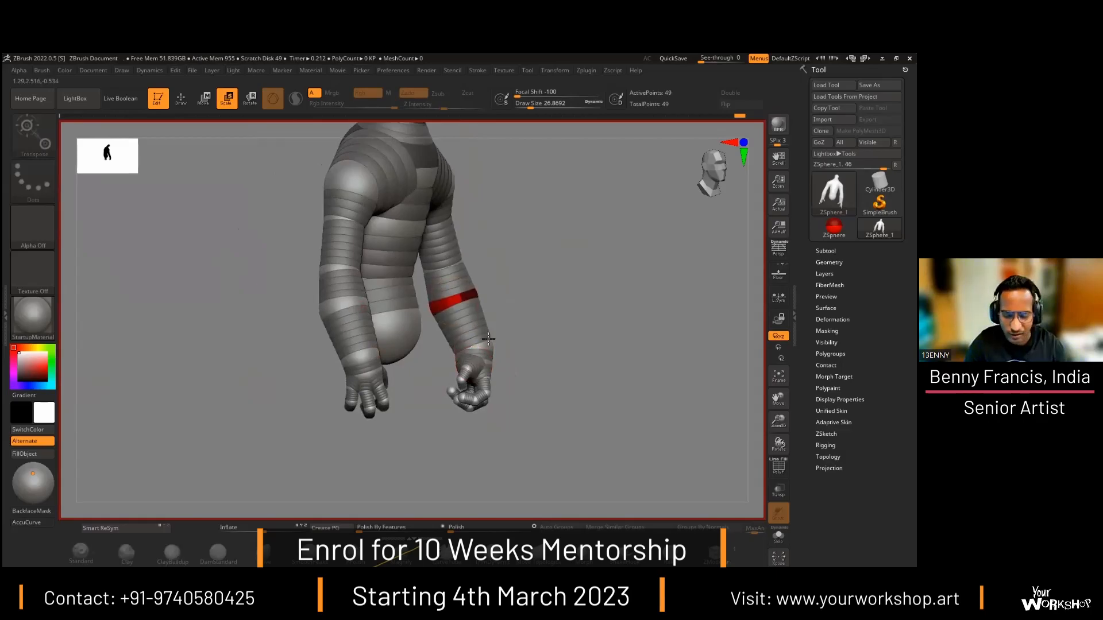
{"action": "key", "text": "w"}
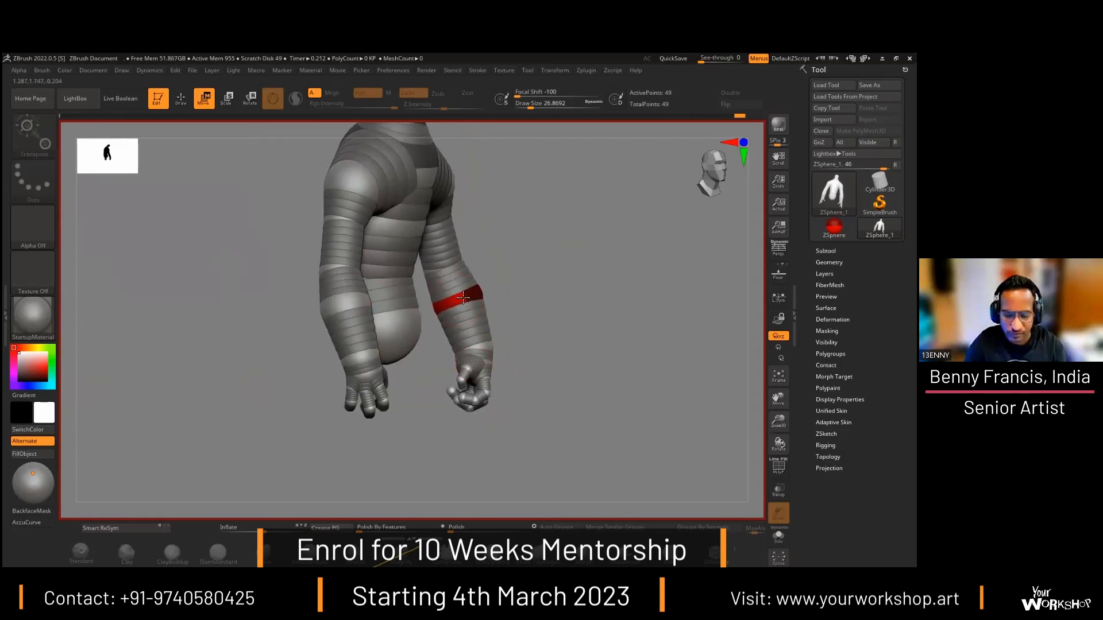
{"action": "left_click_drag", "start_coordinate": [460, 296], "coordinate": [461, 294]}
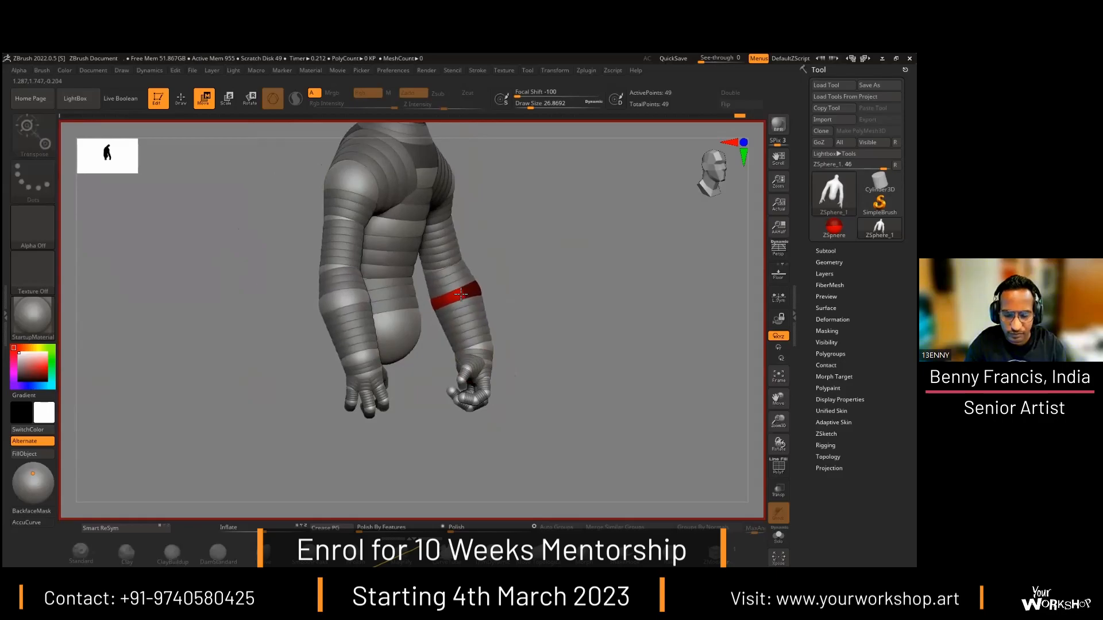
{"action": "left_click_drag", "start_coordinate": [549, 264], "coordinate": [565, 243]}
{"action": "key", "text": "e"}
{"action": "left_click_drag", "start_coordinate": [457, 237], "coordinate": [583, 226]}
Step: Switch on the adaptive skin and convert it to a PolyMesh3D ready for sculpting
{"action": "key", "text": "a"}
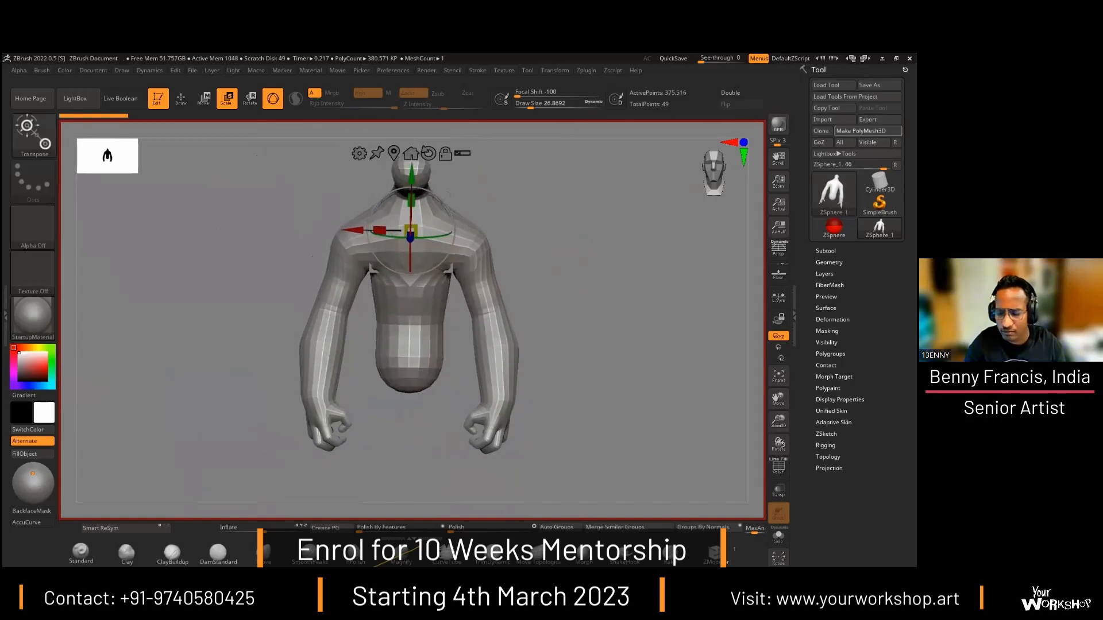
{"action": "left_click", "coordinate": [868, 130]}
{"action": "mouse_move", "coordinate": [552, 249]}
{"action": "left_mouse_down"}
{"action": "mouse_move", "coordinate": [561, 229]}
{"action": "mouse_move", "coordinate": [571, 247]}
{"action": "mouse_move", "coordinate": [608, 218]}
{"action": "left_mouse_up"}
{"action": "key", "text": "space"}
{"action": "mouse_move", "coordinate": [609, 287]}
{"action": "left_mouse_down", "text": "alt"}
{"action": "mouse_move", "coordinate": [594, 213]}
{"action": "mouse_move", "coordinate": [473, 248]}
{"action": "left_mouse_up", "text": "alt"}
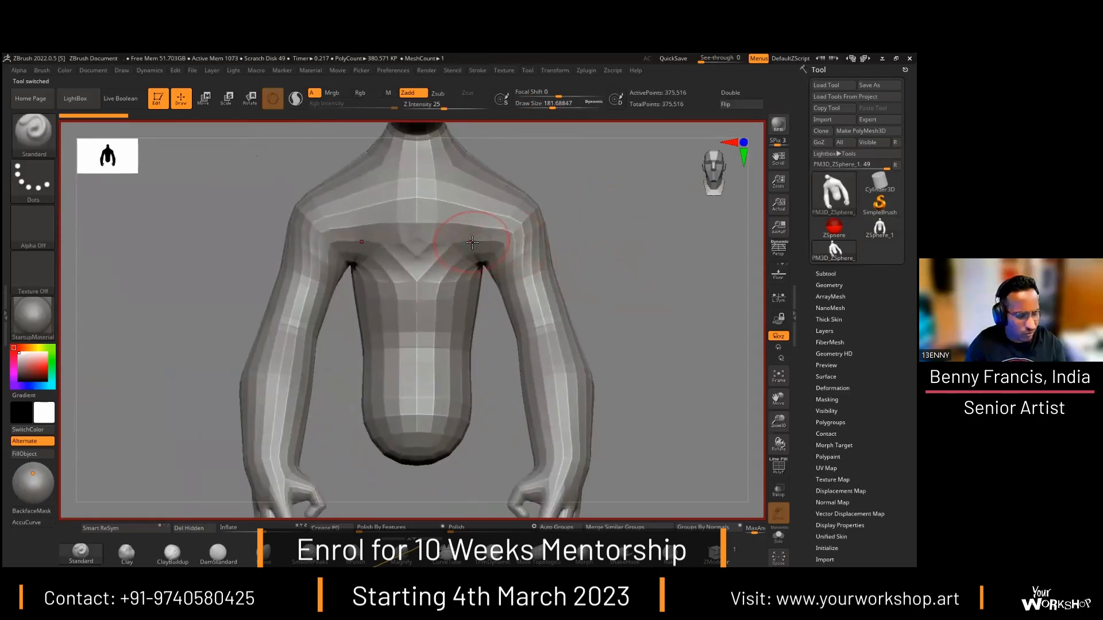
Step: Widen the upper back and flare the lats using the Move brush at a draw size of about 408
{"action": "left_click_drag", "start_coordinate": [673, 296], "coordinate": [540, 278]}
{"action": "left_click_drag", "start_coordinate": [650, 263], "coordinate": [649, 291], "text": "alt"}
{"action": "left_click", "coordinate": [259, 552]}
{"action": "key", "text": "space"}
{"action": "mouse_move", "coordinate": [488, 269]}
{"action": "left_mouse_down"}
{"action": "mouse_move", "coordinate": [506, 269]}
{"action": "mouse_move", "coordinate": [484, 276]}
{"action": "mouse_move", "coordinate": [496, 264]}
{"action": "left_mouse_up"}
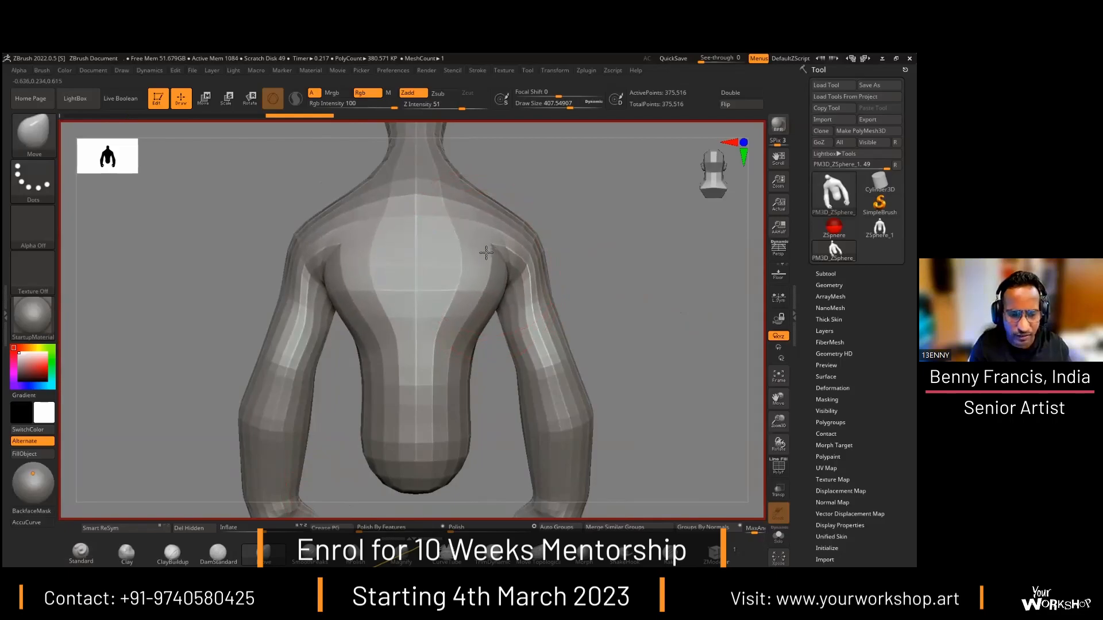
{"action": "left_click_drag", "start_coordinate": [463, 320], "coordinate": [475, 315]}
{"action": "left_click_drag", "start_coordinate": [504, 242], "coordinate": [509, 238]}
{"action": "left_click_drag", "start_coordinate": [468, 333], "coordinate": [477, 336]}
Step: Isolate the torso polygroups from shoulders to waist, hiding the arms, neck and head
{"action": "left_click_drag", "start_coordinate": [558, 293], "coordinate": [690, 285]}
{"action": "left_click", "coordinate": [521, 312], "text": "ctrl+shift"}
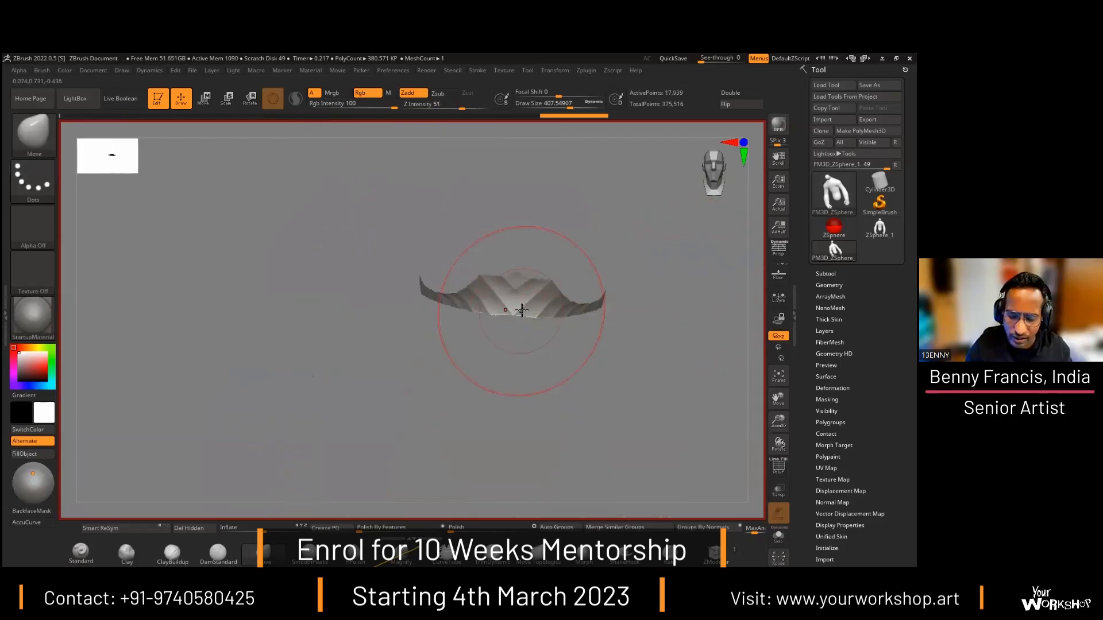
{"action": "left_click_drag", "start_coordinate": [190, 318], "coordinate": [235, 338], "text": "ctrl+shift"}
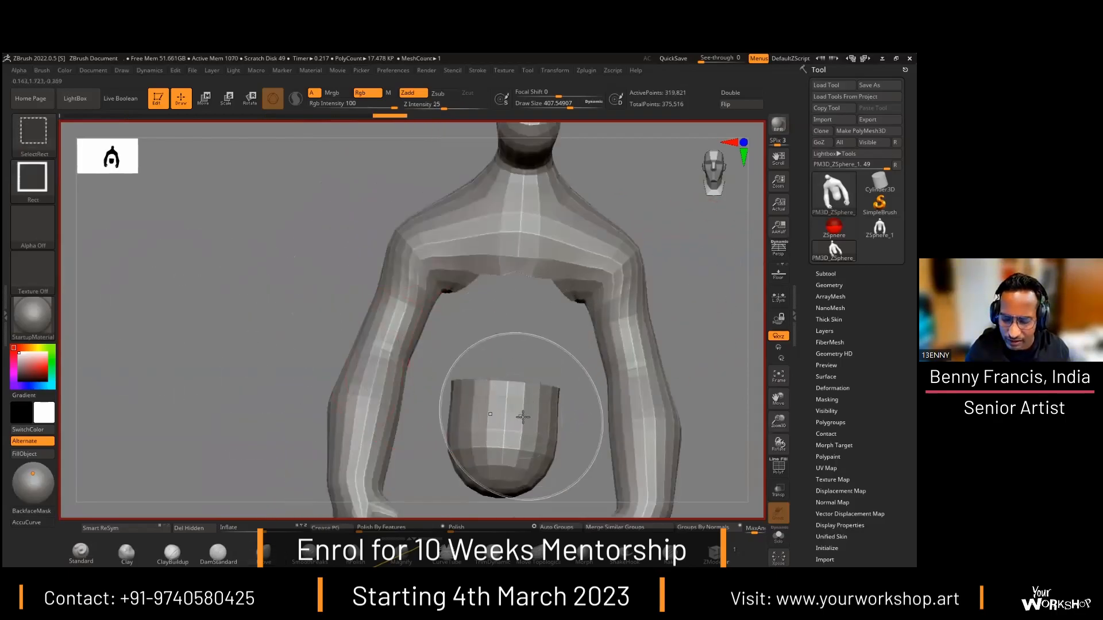
{"action": "left_click", "coordinate": [460, 224], "text": "ctrl+alt+shift"}
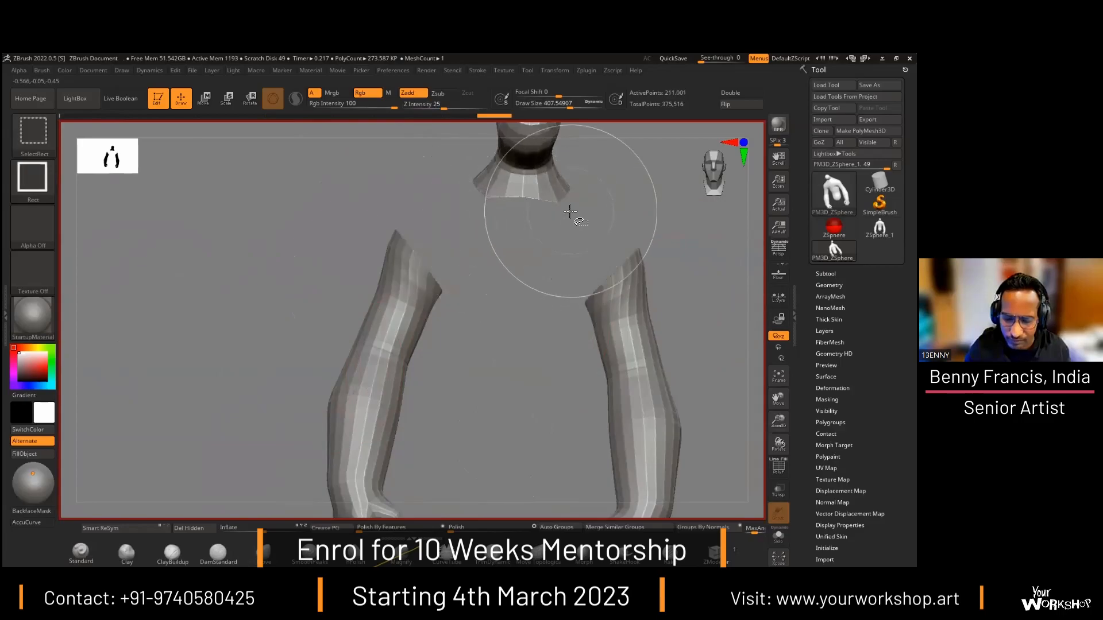
{"action": "left_click", "coordinate": [397, 236], "text": "ctrl+shift"}
{"action": "key", "text": "ctrl+z"}
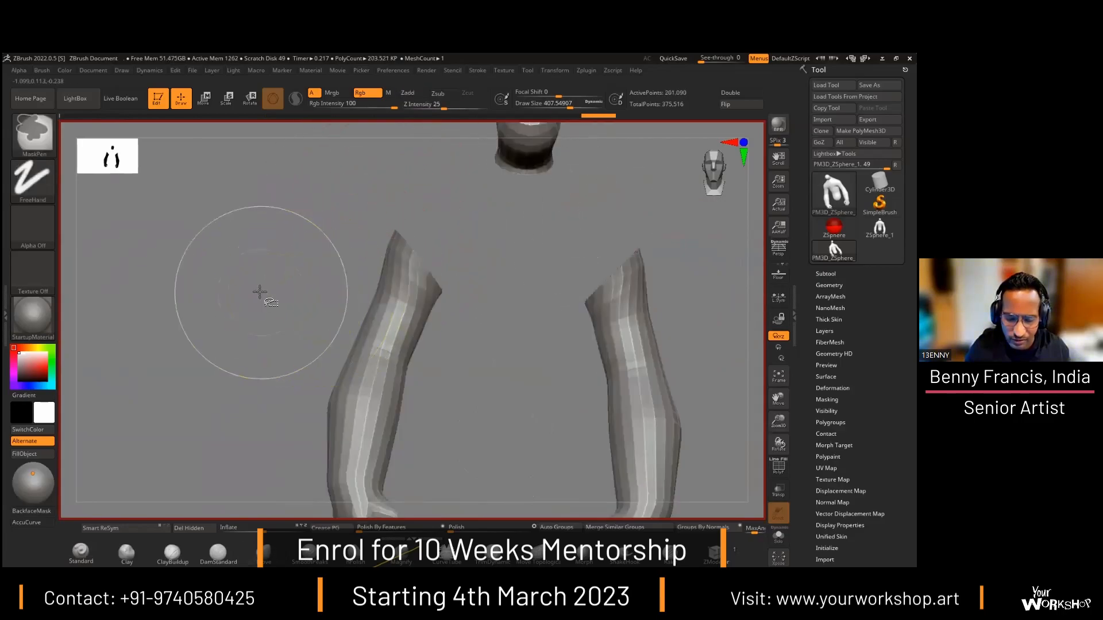
{"action": "left_click_drag", "start_coordinate": [263, 295], "coordinate": [286, 313], "text": "ctrl+shift"}
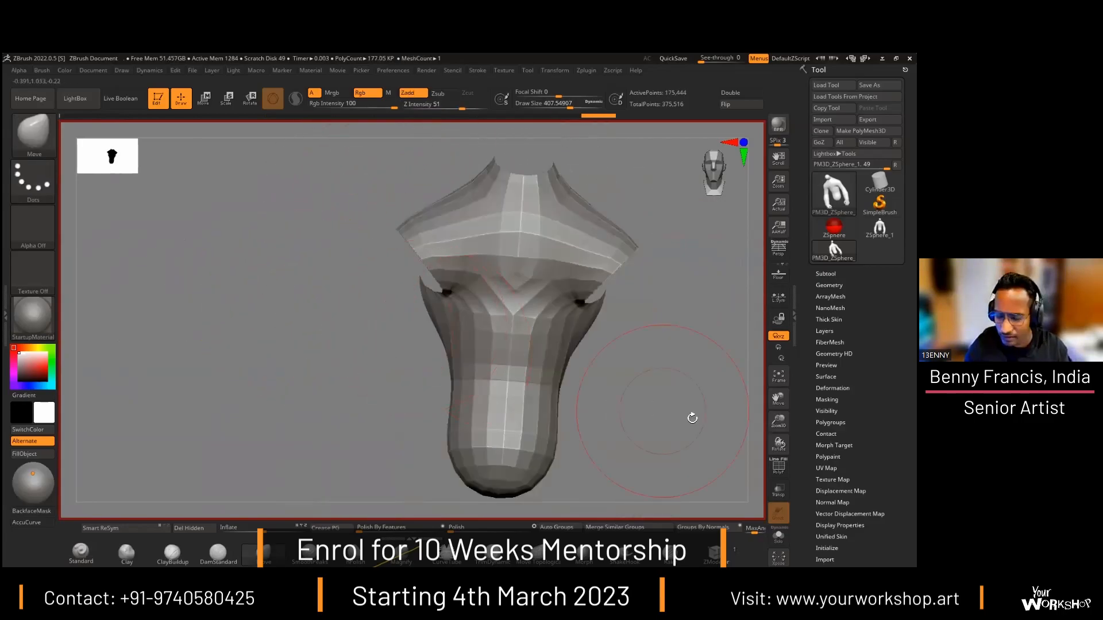
Step: Turn on the polygroup wireframe display and isolate both arms with their hands, hiding the torso, neck and head
{"action": "left_click", "coordinate": [778, 466]}
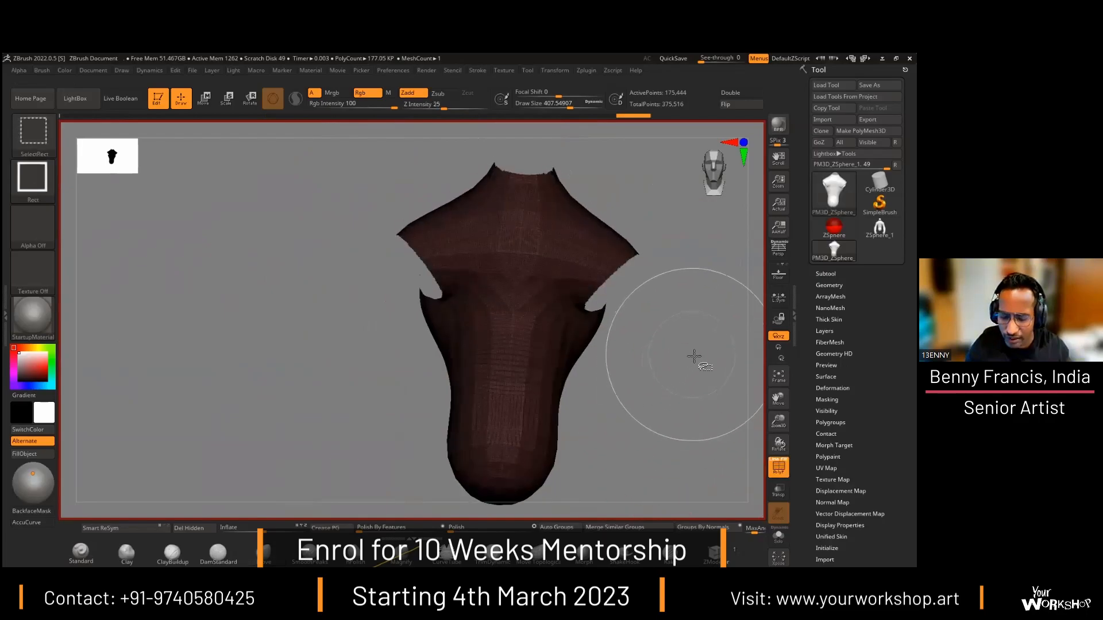
{"action": "left_click", "coordinate": [696, 315], "text": "ctrl+shift"}
{"action": "mouse_move", "coordinate": [534, 319]}
{"action": "left_mouse_down", "text": "alt"}
{"action": "mouse_move", "coordinate": [546, 233]}
{"action": "mouse_move", "coordinate": [519, 305]}
{"action": "left_mouse_up", "text": "alt"}
{"action": "mouse_move", "coordinate": [469, 172]}
{"action": "left_mouse_down", "text": "ctrl+alt+shift"}
{"action": "mouse_move", "coordinate": [539, 266]}
{"action": "mouse_move", "coordinate": [572, 274]}
{"action": "left_mouse_up", "text": "ctrl+alt+shift"}
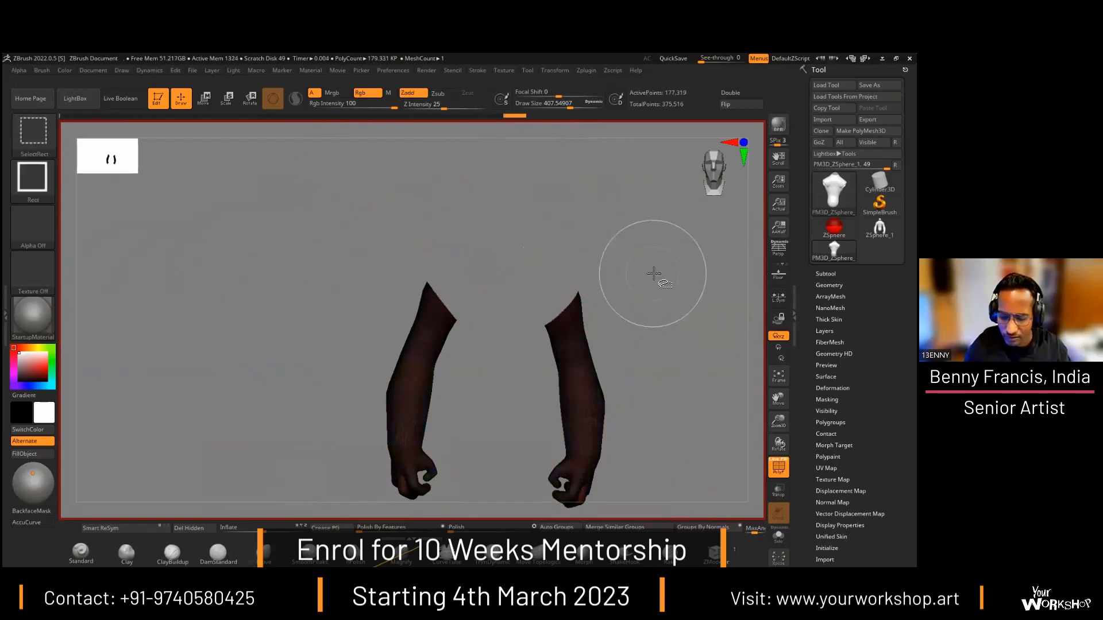
Step: Restore the whole mesh and hide the arm polygroups from the upper arms down to the forearms
{"action": "left_click_drag", "start_coordinate": [656, 282], "coordinate": [672, 315], "text": "ctrl"}
{"action": "mouse_move", "coordinate": [672, 315]}
{"action": "left_mouse_down", "text": "alt"}
{"action": "mouse_move", "coordinate": [634, 219]}
{"action": "mouse_move", "coordinate": [694, 320]}
{"action": "mouse_move", "coordinate": [637, 347]}
{"action": "left_mouse_up", "text": "alt"}
{"action": "left_click_drag", "start_coordinate": [576, 398], "coordinate": [591, 195], "text": "alt"}
{"action": "left_click", "coordinate": [662, 298], "text": "ctrl+shift"}
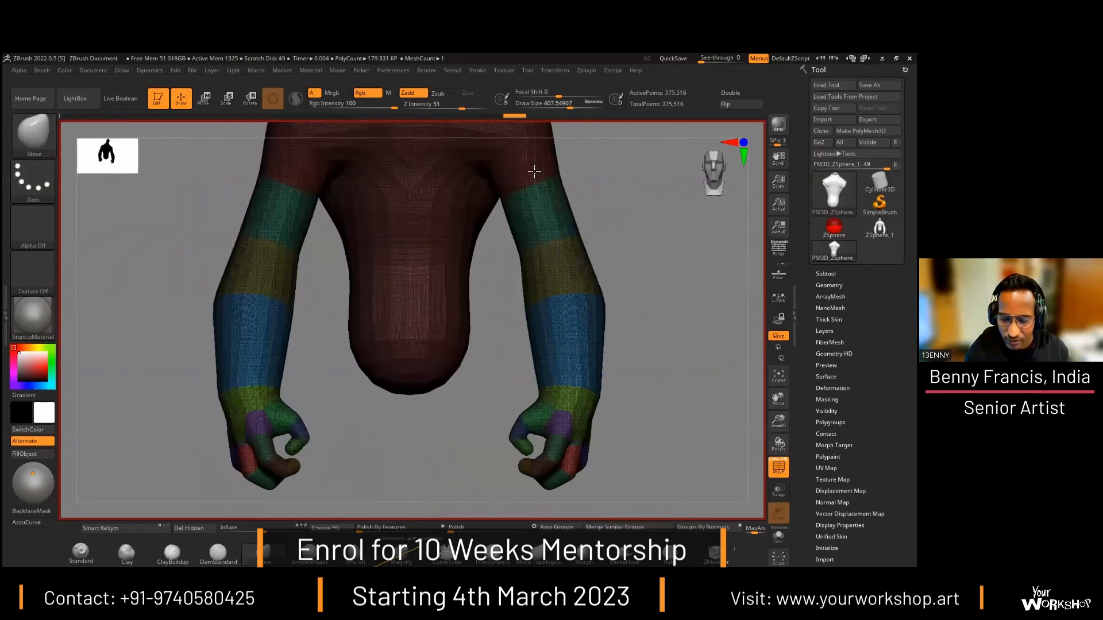
{"action": "left_click", "coordinate": [591, 192], "text": "ctrl+shift"}
{"action": "left_click", "coordinate": [553, 229], "text": "ctrl+shift"}
{"action": "left_click", "coordinate": [561, 268], "text": "ctrl+alt+shift"}
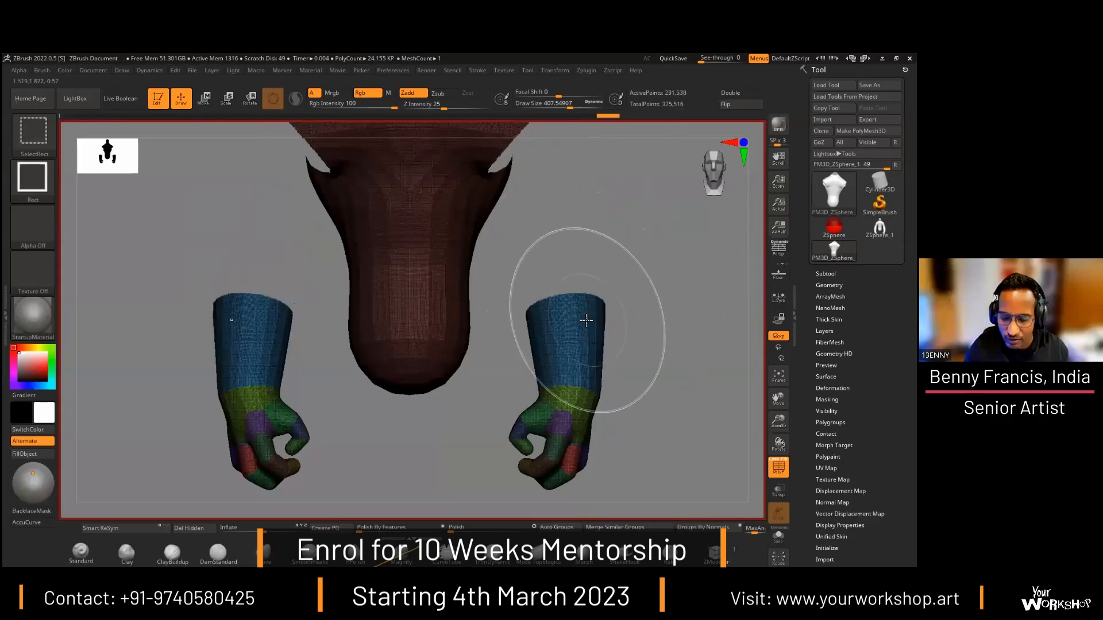
{"action": "left_click", "coordinate": [580, 320], "text": "ctrl+alt+shift"}
{"action": "mouse_move", "coordinate": [611, 300]}
{"action": "left_mouse_down"}
{"action": "mouse_move", "coordinate": [620, 320]}
{"action": "mouse_move", "coordinate": [635, 291]}
{"action": "mouse_move", "coordinate": [584, 247]}
{"action": "mouse_move", "coordinate": [581, 296]}
{"action": "mouse_move", "coordinate": [596, 275]}
{"action": "mouse_move", "coordinate": [660, 303]}
{"action": "mouse_move", "coordinate": [667, 287]}
{"action": "mouse_move", "coordinate": [672, 295]}
{"action": "mouse_move", "coordinate": [654, 268]}
{"action": "mouse_move", "coordinate": [673, 368]}
{"action": "mouse_move", "coordinate": [594, 387]}
{"action": "mouse_move", "coordinate": [607, 301]}
{"action": "left_mouse_up"}
Step: Isolate both complete arms with their hands, assign them a single polygroup, and show the whole mesh again
{"action": "left_click", "coordinate": [659, 283], "text": "ctrl+shift"}
{"action": "left_click_drag", "start_coordinate": [620, 239], "coordinate": [459, 232], "text": "shift"}
{"action": "left_click", "coordinate": [468, 227], "text": "ctrl+shift"}
{"action": "left_click_drag", "start_coordinate": [577, 235], "coordinate": [609, 285], "text": "ctrl+shift"}
{"action": "left_click", "coordinate": [461, 232], "text": "ctrl+shift"}
{"action": "key", "text": "ctrl+w"}
{"action": "left_click", "coordinate": [662, 296], "text": "ctrl+shift"}
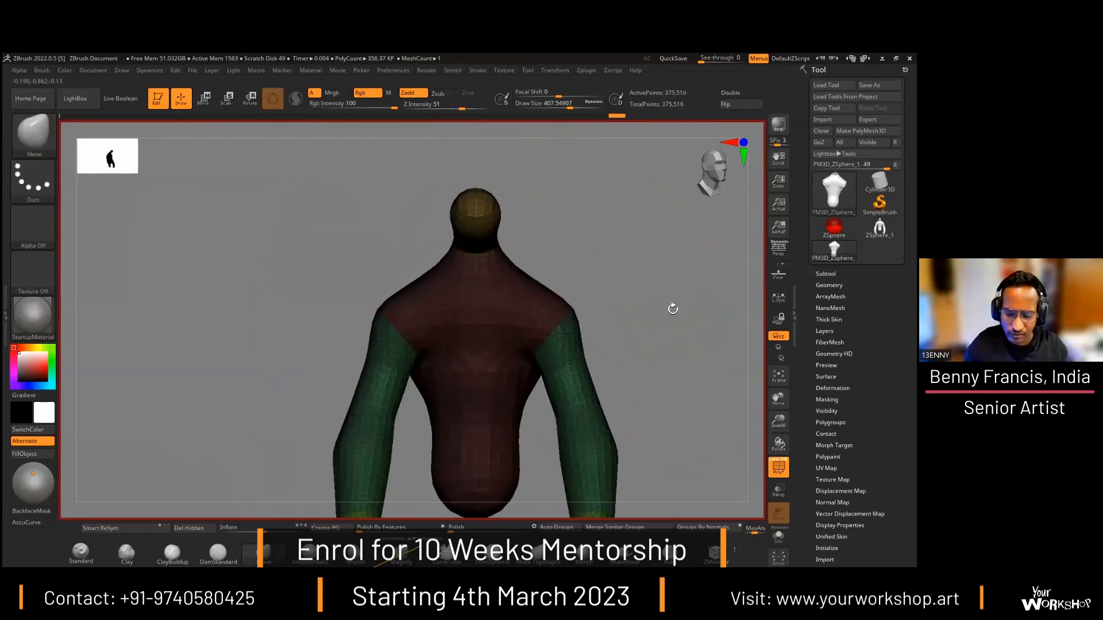
Step: Turn off the polygroup wireframe display and refine the armpits, lats and lower torso with the Move brush at a draw size of about 207
{"action": "key", "text": "shift+f"}
{"action": "left_click_drag", "start_coordinate": [629, 359], "coordinate": [620, 308]}
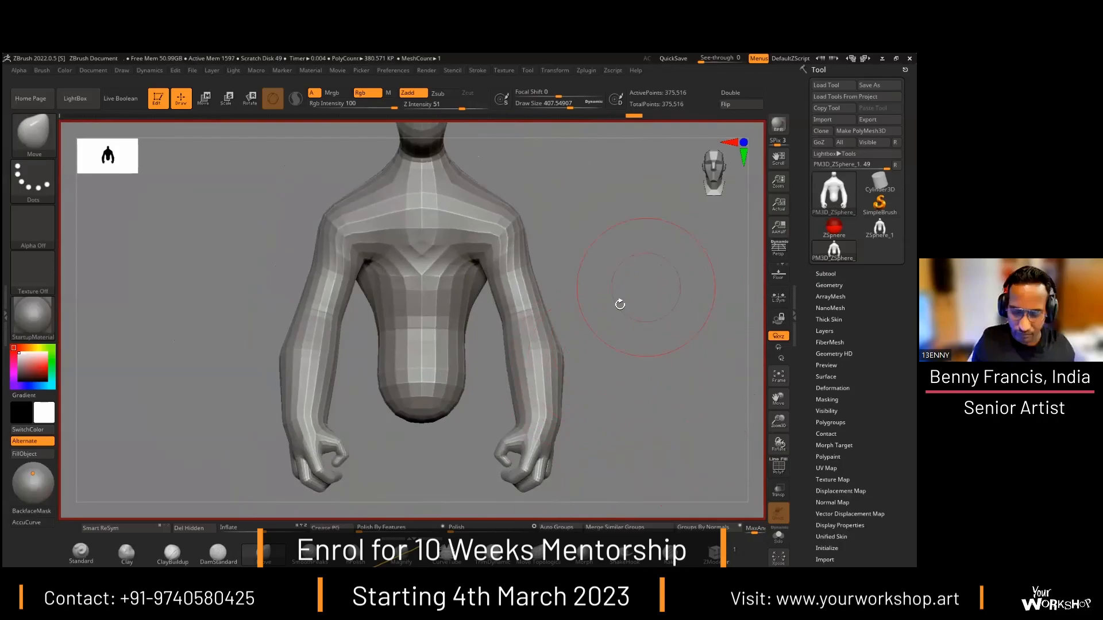
{"action": "key", "text": "space"}
{"action": "mouse_move", "coordinate": [660, 291]}
{"action": "left_mouse_down"}
{"action": "mouse_move", "coordinate": [614, 313]}
{"action": "mouse_move", "coordinate": [630, 266]}
{"action": "mouse_move", "coordinate": [610, 313]}
{"action": "mouse_move", "coordinate": [586, 270]}
{"action": "mouse_move", "coordinate": [470, 295]}
{"action": "left_mouse_up"}
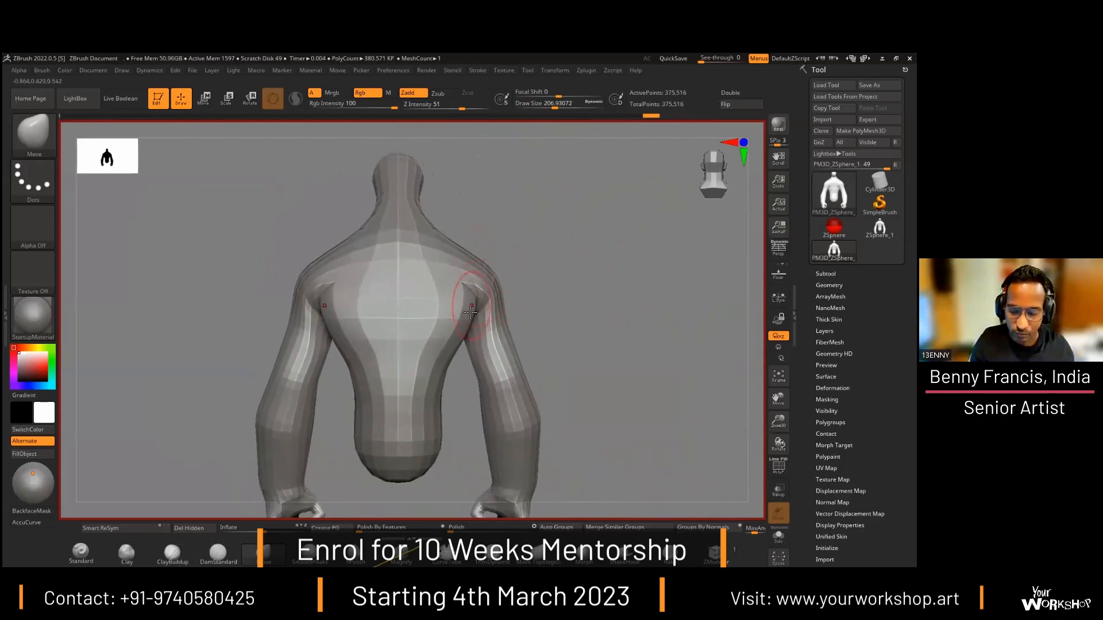
{"action": "left_click_drag", "start_coordinate": [533, 296], "coordinate": [642, 307]}
{"action": "left_click_drag", "start_coordinate": [680, 271], "coordinate": [629, 304], "text": "alt"}
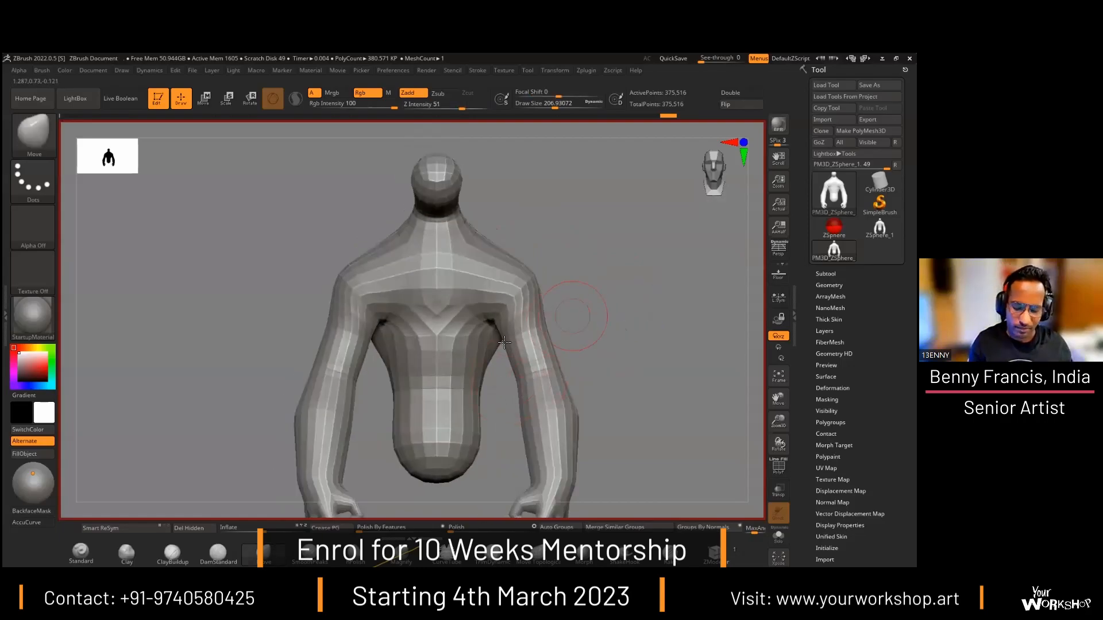
{"action": "left_click_drag", "start_coordinate": [481, 334], "coordinate": [480, 414]}
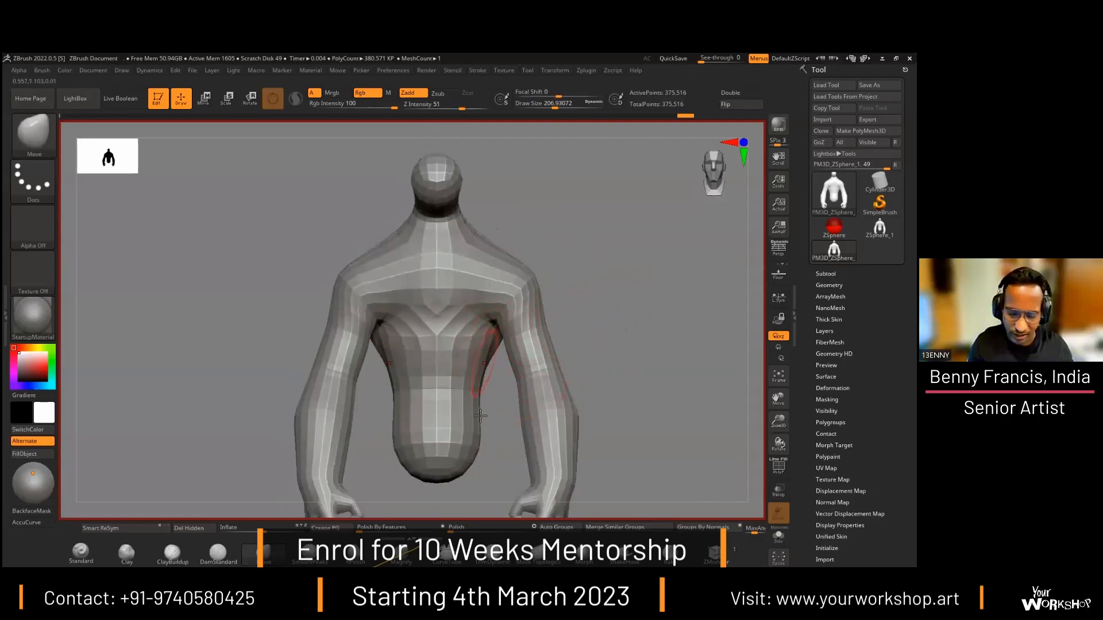
{"action": "left_click_drag", "start_coordinate": [625, 377], "coordinate": [600, 338], "text": "alt"}
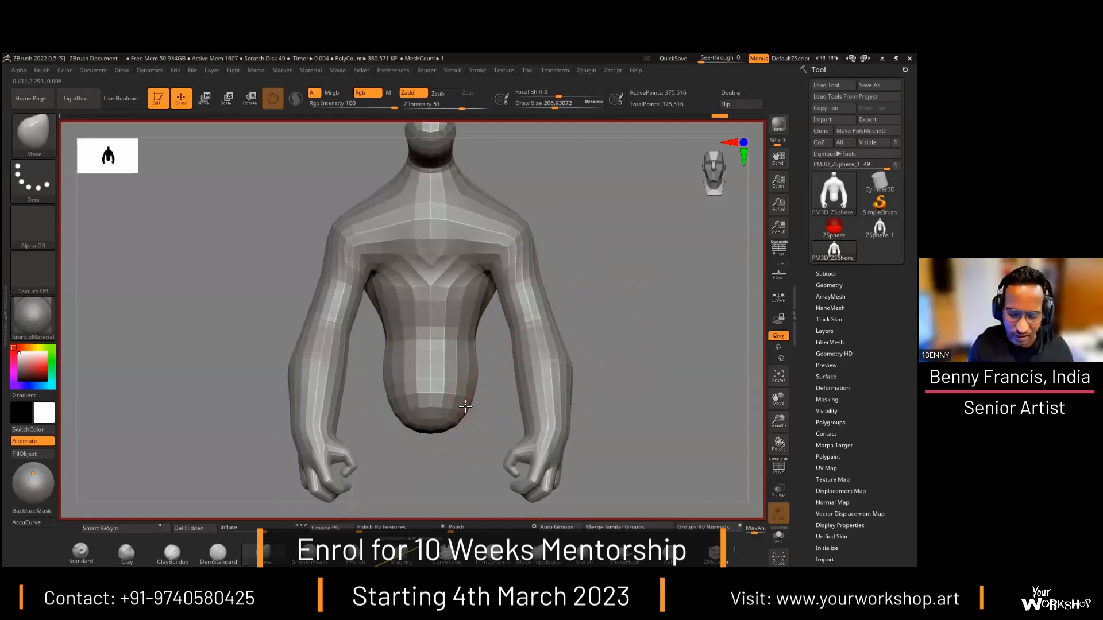
{"action": "left_click_drag", "start_coordinate": [596, 288], "coordinate": [619, 308], "text": "alt"}
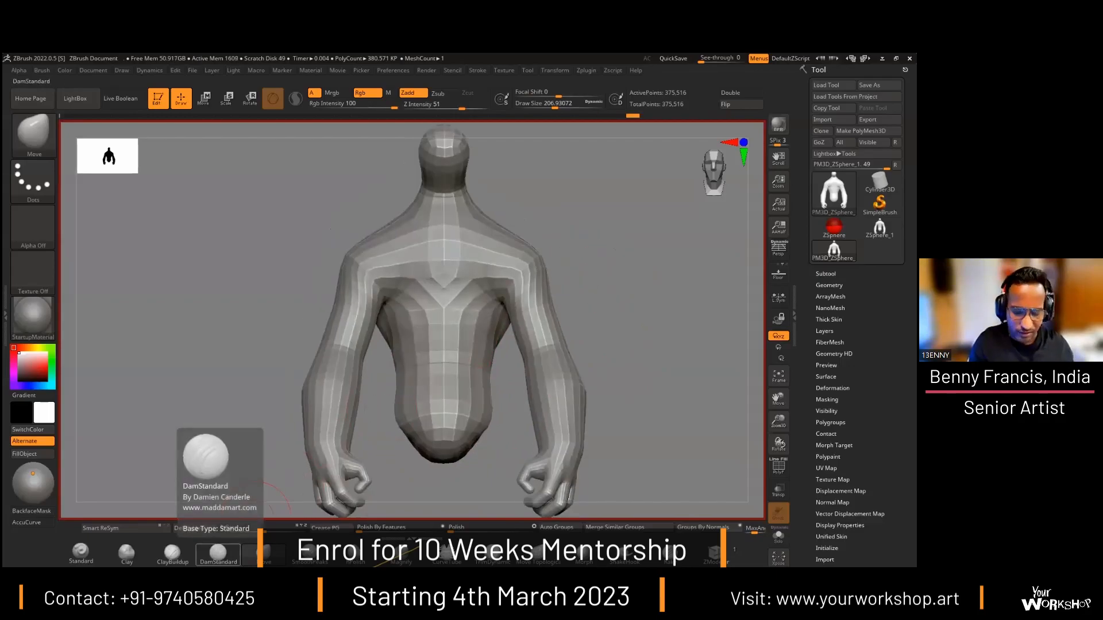
Step: Carve the torso's front centre line and both collarbones with the DamStandard brush
{"action": "left_click", "coordinate": [217, 553]}
{"action": "left_click_drag", "start_coordinate": [445, 217], "coordinate": [446, 463]}
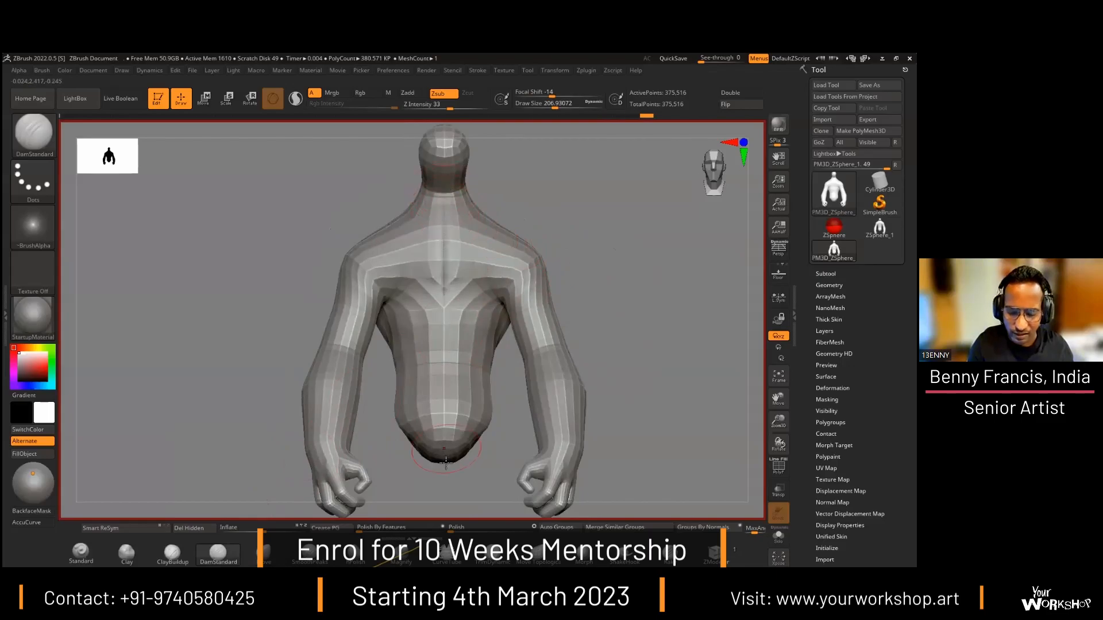
{"action": "left_click_drag", "start_coordinate": [573, 255], "coordinate": [589, 262]}
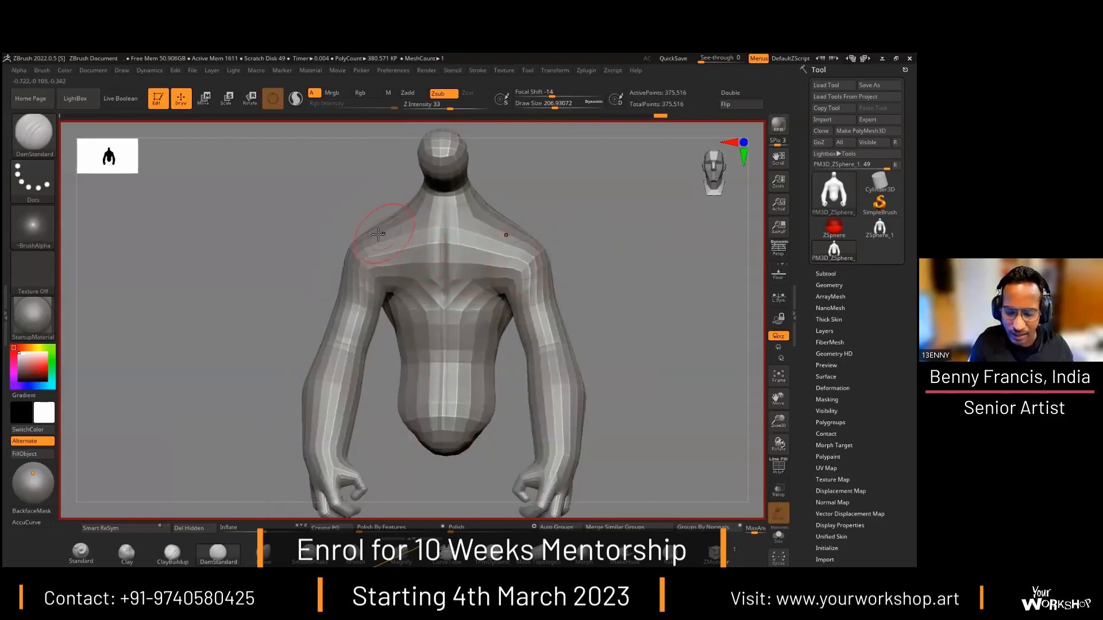
{"action": "left_click_drag", "start_coordinate": [611, 214], "coordinate": [611, 236]}
{"action": "mouse_move", "coordinate": [454, 245]}
{"action": "left_mouse_down"}
{"action": "mouse_move", "coordinate": [588, 212]}
{"action": "mouse_move", "coordinate": [590, 236]}
{"action": "mouse_move", "coordinate": [592, 223]}
{"action": "mouse_move", "coordinate": [672, 216]}
{"action": "mouse_move", "coordinate": [459, 262]}
{"action": "mouse_move", "coordinate": [504, 247]}
{"action": "left_mouse_up"}
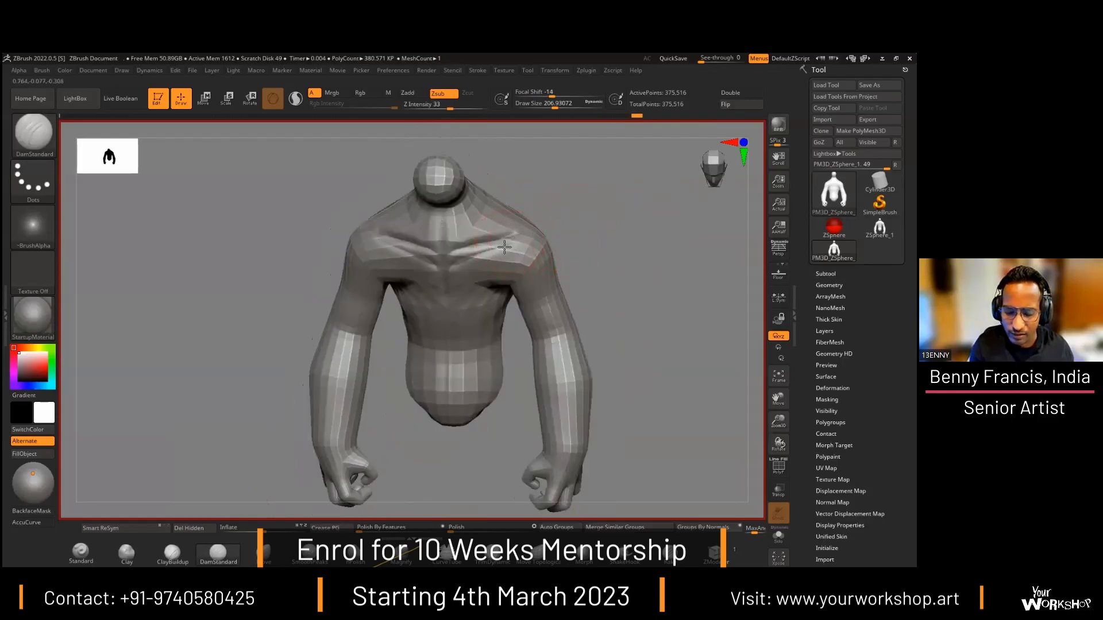
Step: Carve the shoulder blade outlines, spine groove and lower back lines across the creature's back with DamStandard
{"action": "left_click_drag", "start_coordinate": [573, 204], "coordinate": [527, 205]}
{"action": "left_click_drag", "start_coordinate": [613, 165], "coordinate": [519, 258]}
{"action": "mouse_move", "coordinate": [593, 240]}
{"action": "left_mouse_down"}
{"action": "mouse_move", "coordinate": [317, 379]}
{"action": "mouse_move", "coordinate": [600, 256]}
{"action": "mouse_move", "coordinate": [549, 247]}
{"action": "left_mouse_up"}
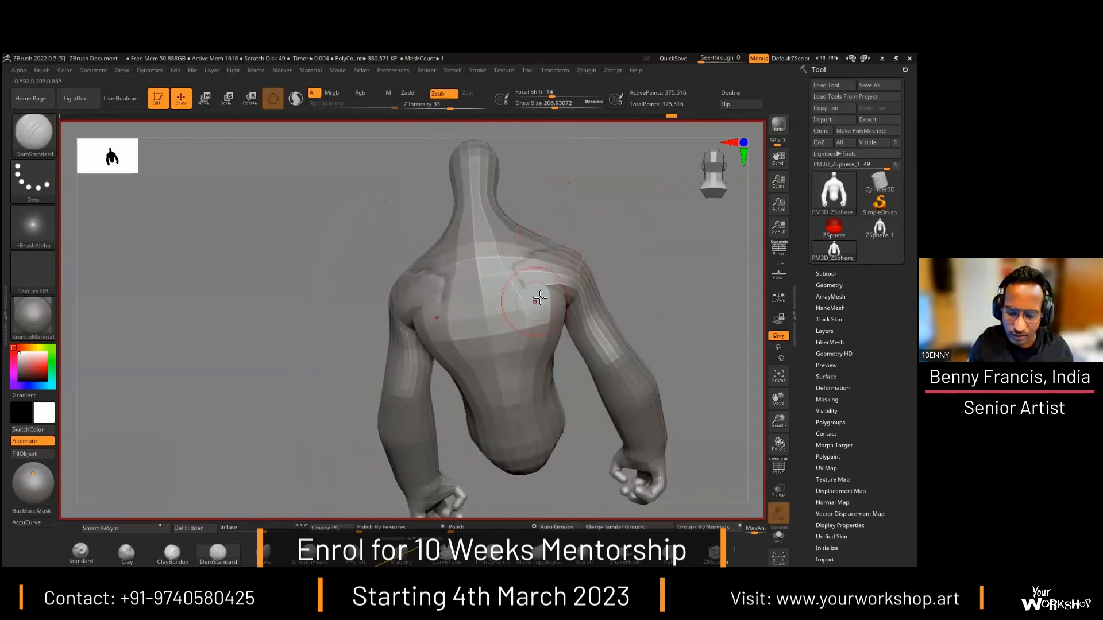
{"action": "left_click_drag", "start_coordinate": [612, 275], "coordinate": [608, 287]}
{"action": "mouse_move", "coordinate": [521, 266]}
{"action": "left_mouse_down"}
{"action": "mouse_move", "coordinate": [544, 315]}
{"action": "mouse_move", "coordinate": [569, 289]}
{"action": "left_mouse_up"}
{"action": "left_click_drag", "start_coordinate": [633, 242], "coordinate": [620, 259]}
{"action": "left_click_drag", "start_coordinate": [472, 240], "coordinate": [513, 396]}
{"action": "left_click_drag", "start_coordinate": [480, 265], "coordinate": [520, 443]}
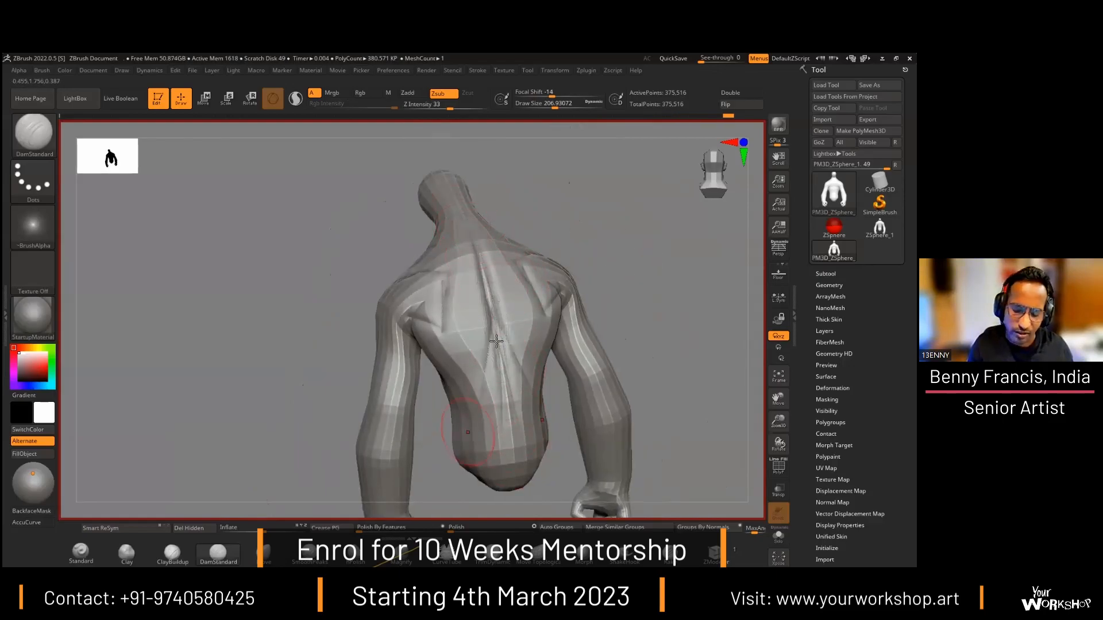
Step: Carve the lower borders of the pectorals and the upper edge of the rib cage arch
{"action": "left_click_drag", "start_coordinate": [621, 300], "coordinate": [642, 282]}
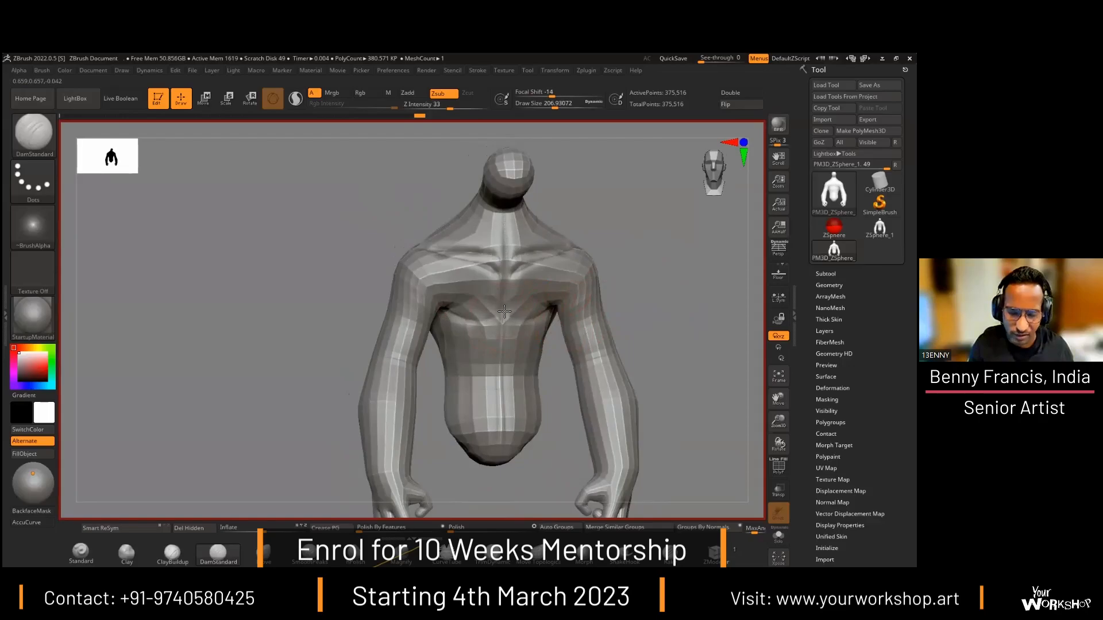
{"action": "left_click_drag", "start_coordinate": [645, 260], "coordinate": [634, 292]}
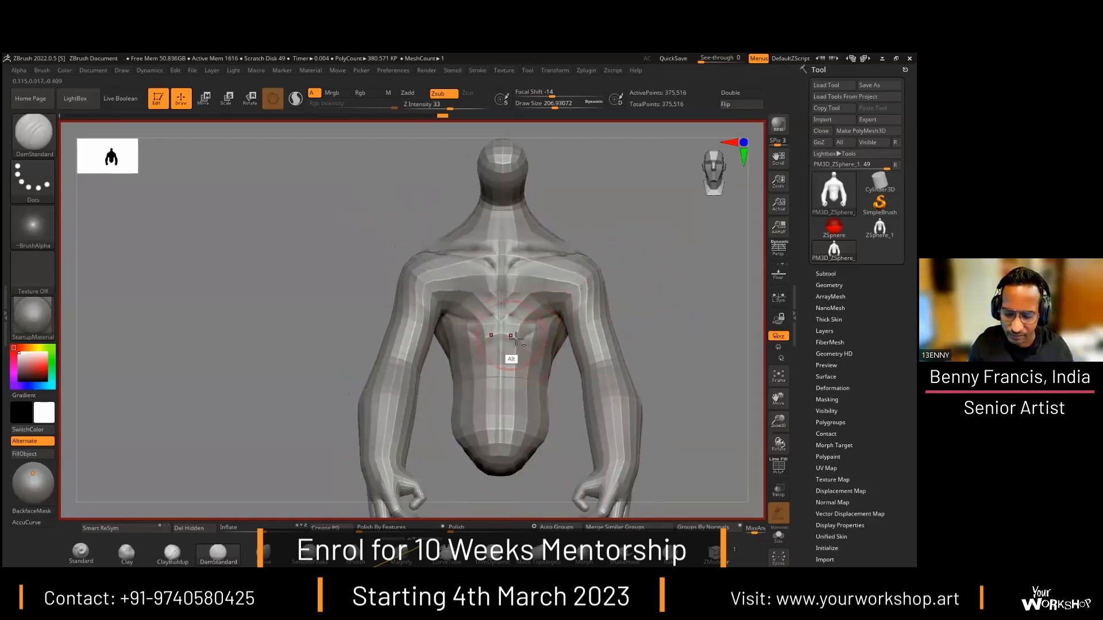
{"action": "mouse_move", "coordinate": [566, 380]}
{"action": "left_mouse_down"}
{"action": "mouse_move", "coordinate": [562, 394]}
{"action": "mouse_move", "coordinate": [558, 361]}
{"action": "left_mouse_up"}
Step: Isolate the torso, carve the muscle lines along the chest and ribs below the armpits, and show the whole mesh
{"action": "left_click", "coordinate": [531, 365], "text": "ctrl+shift"}
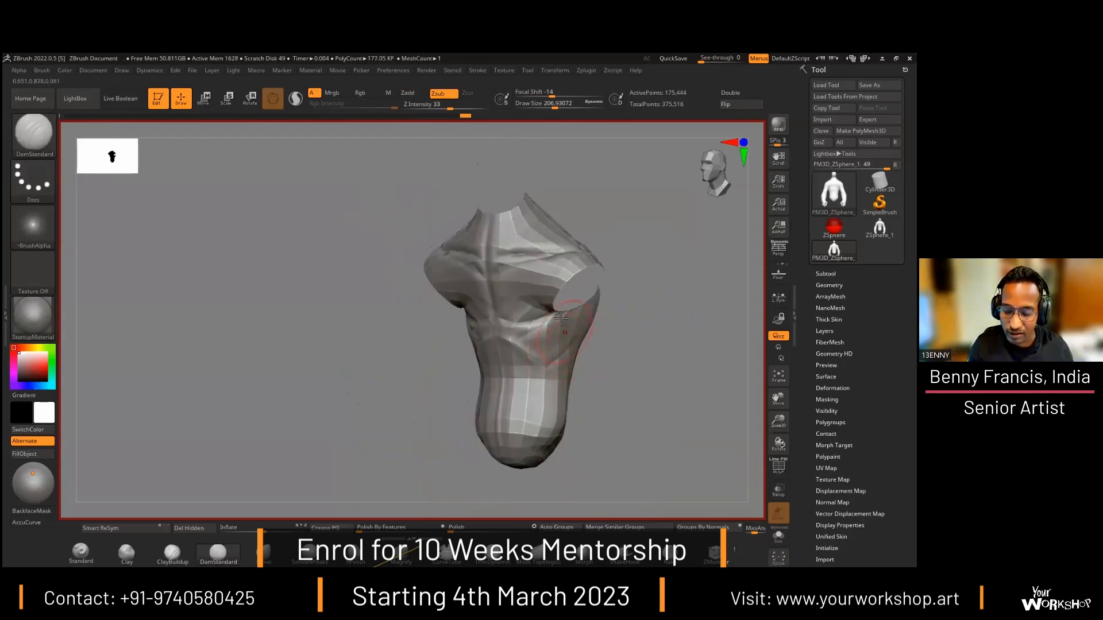
{"action": "left_click_drag", "start_coordinate": [627, 361], "coordinate": [565, 339]}
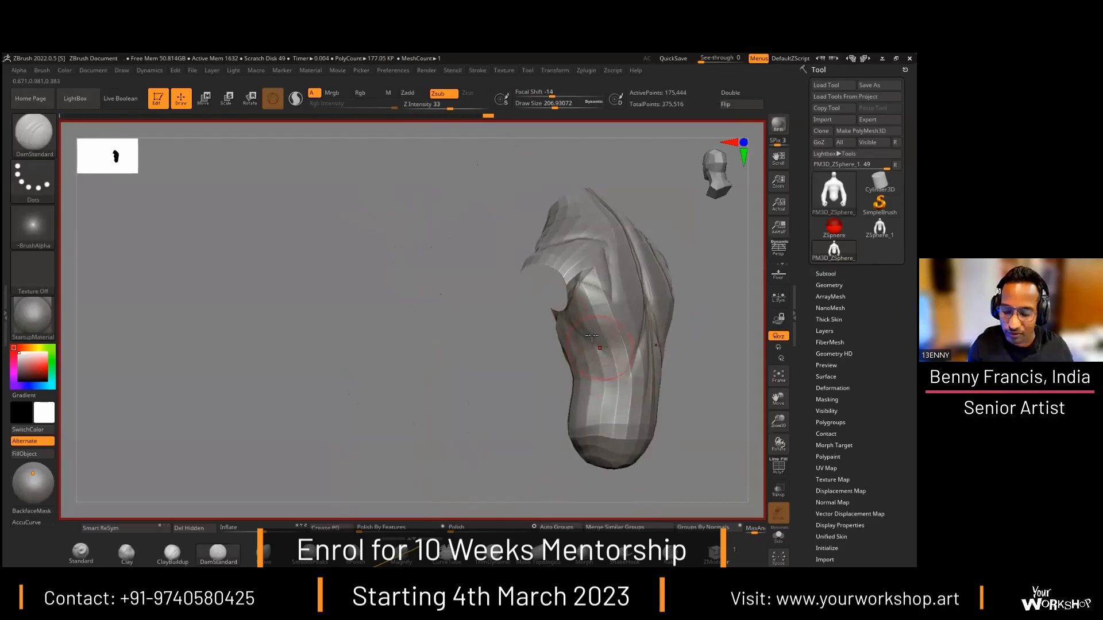
{"action": "mouse_move", "coordinate": [529, 417]}
{"action": "left_mouse_down"}
{"action": "mouse_move", "coordinate": [487, 438]}
{"action": "mouse_move", "coordinate": [512, 364]}
{"action": "mouse_move", "coordinate": [654, 319]}
{"action": "left_mouse_up"}
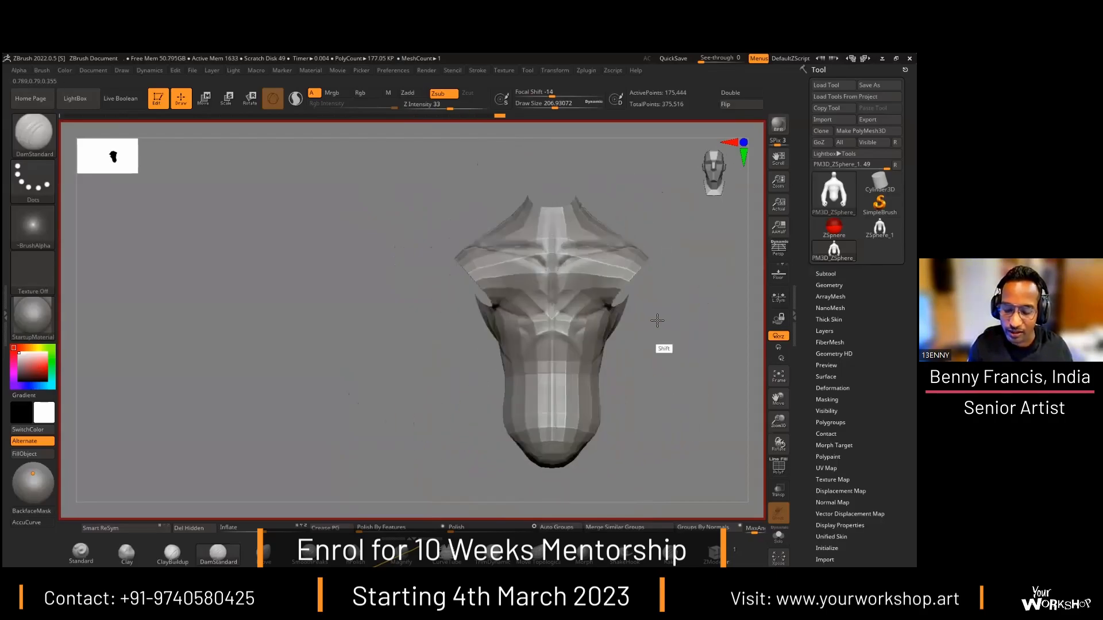
{"action": "left_click", "coordinate": [673, 307], "text": "ctrl+shift"}
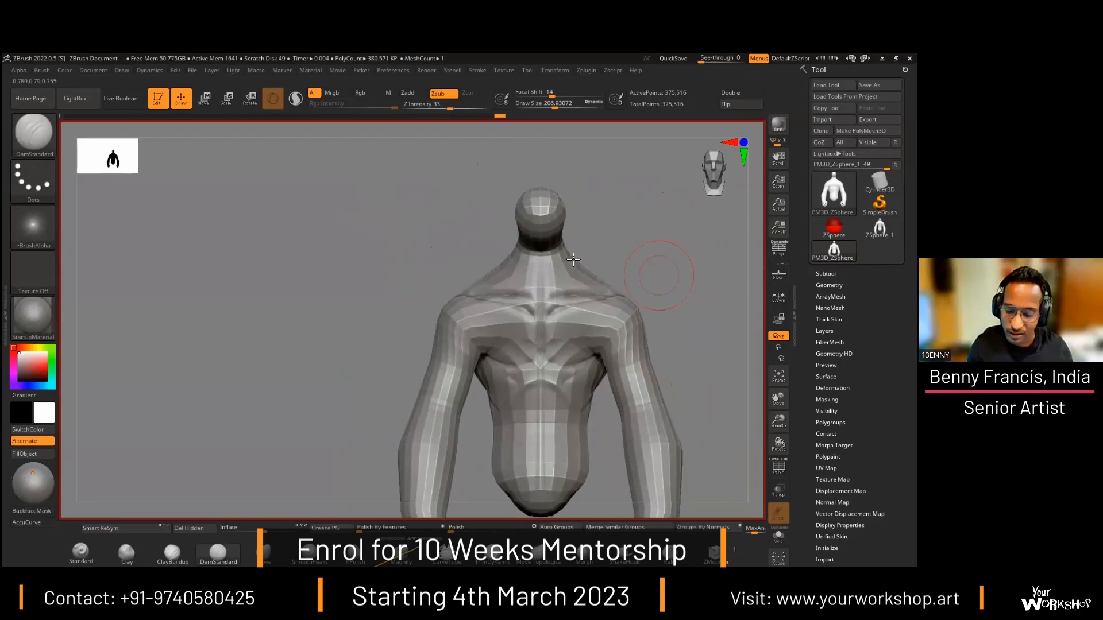
Step: Carve the neck muscles, the trapezius and shoulder blade lines, and the deltoid boundaries around the shoulders
{"action": "right_click_drag", "start_coordinate": [559, 303], "coordinate": [539, 269]}
{"action": "mouse_move", "coordinate": [599, 241]}
{"action": "right_mouse_down"}
{"action": "mouse_move", "coordinate": [563, 275]}
{"action": "mouse_move", "coordinate": [573, 292]}
{"action": "right_mouse_up"}
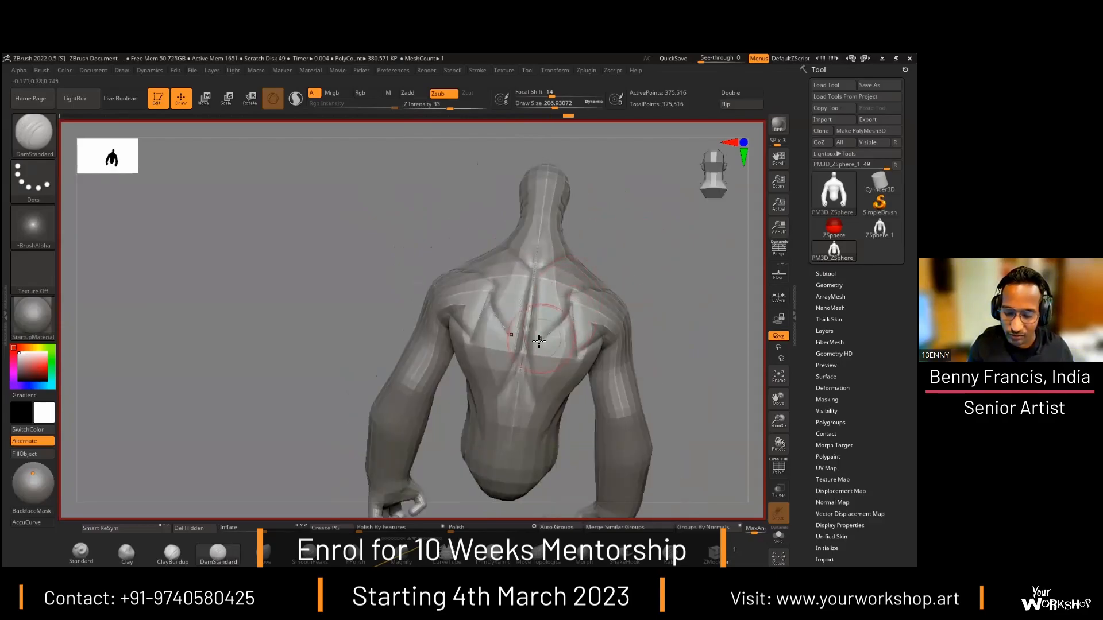
{"action": "right_click_drag", "start_coordinate": [664, 295], "coordinate": [610, 262]}
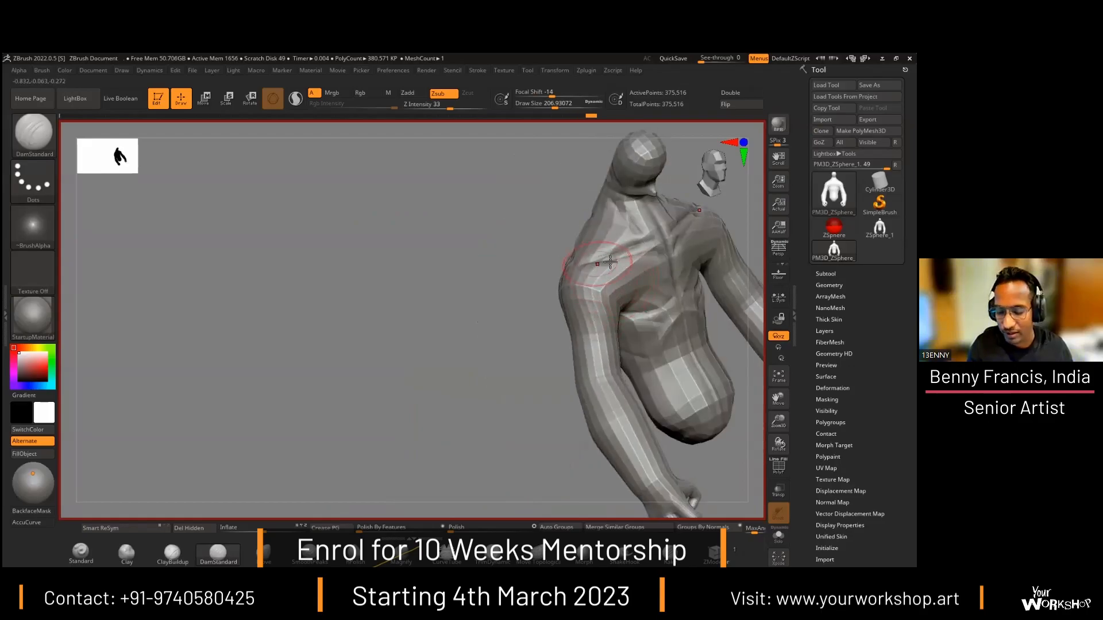
{"action": "right_click_drag", "start_coordinate": [545, 371], "coordinate": [609, 326]}
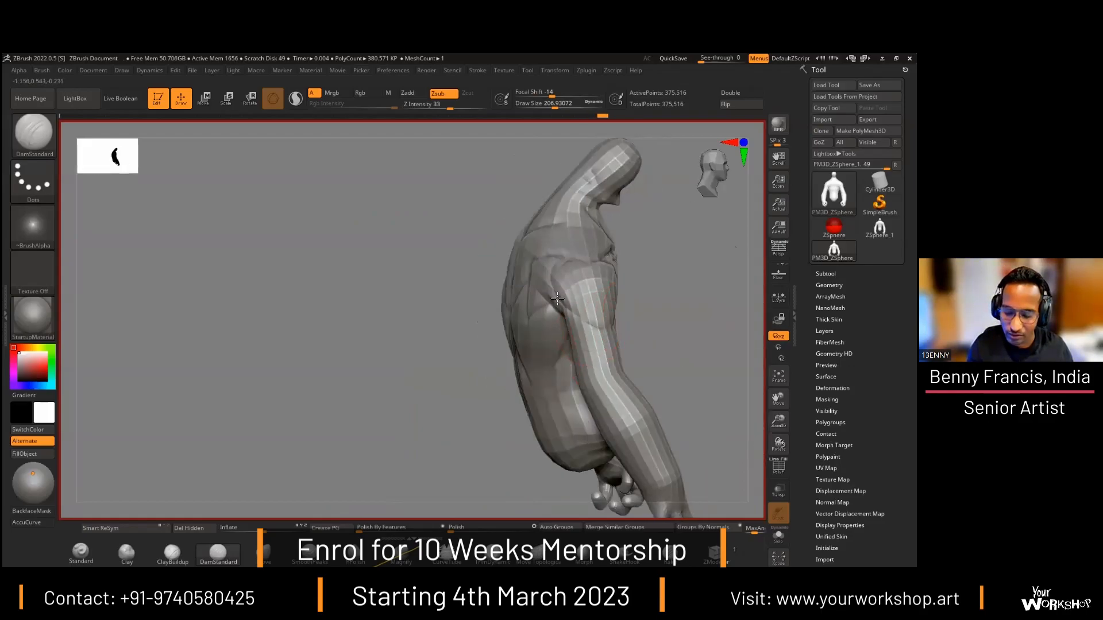
{"action": "right_click_drag", "start_coordinate": [683, 298], "coordinate": [295, 342]}
Step: Carve the inner elbow creases and the lower ends of the biceps on the front of both arms
{"action": "mouse_move", "coordinate": [651, 293]}
{"action": "right_mouse_down", "text": "shift"}
{"action": "mouse_move", "coordinate": [670, 273]}
{"action": "mouse_move", "coordinate": [672, 342]}
{"action": "mouse_move", "coordinate": [653, 291]}
{"action": "right_mouse_up", "text": "shift"}
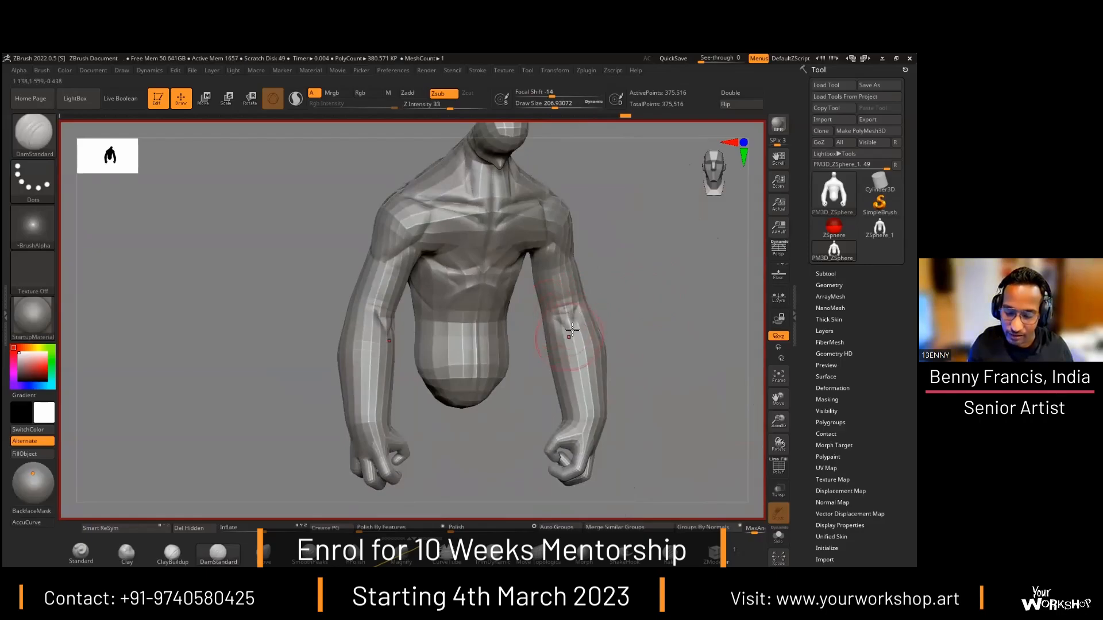
{"action": "right_click_drag", "start_coordinate": [656, 313], "coordinate": [654, 290]}
{"action": "left_click_drag", "start_coordinate": [656, 295], "coordinate": [621, 269]}
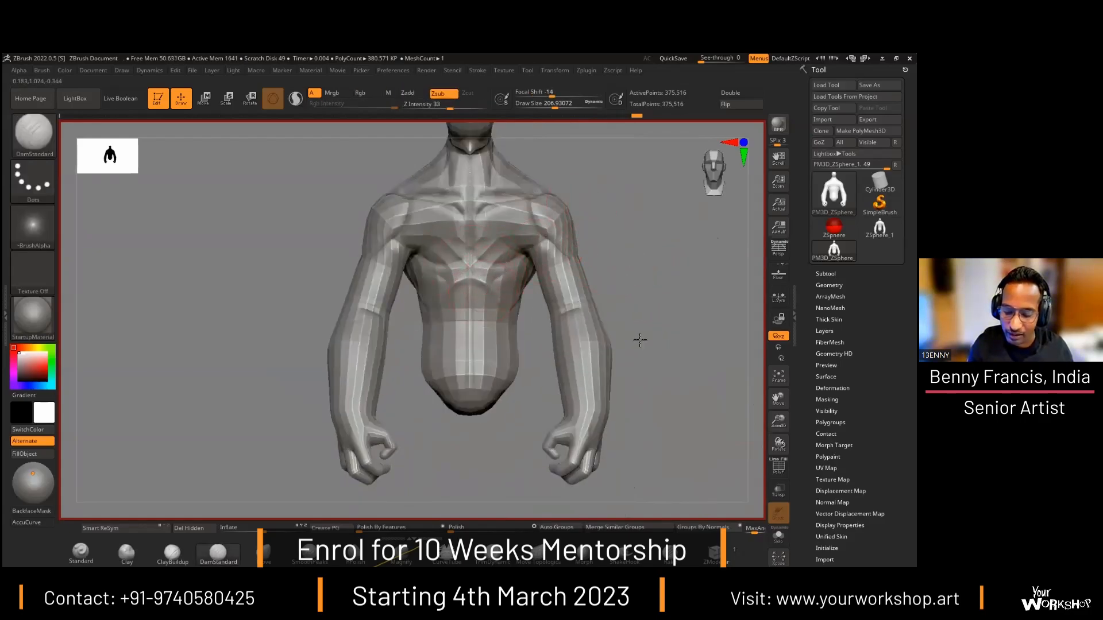
{"action": "mouse_move", "coordinate": [653, 283]}
{"action": "left_mouse_down"}
{"action": "mouse_move", "coordinate": [657, 305]}
{"action": "mouse_move", "coordinate": [671, 298]}
{"action": "mouse_move", "coordinate": [671, 281]}
{"action": "mouse_move", "coordinate": [591, 315]}
{"action": "left_mouse_up"}
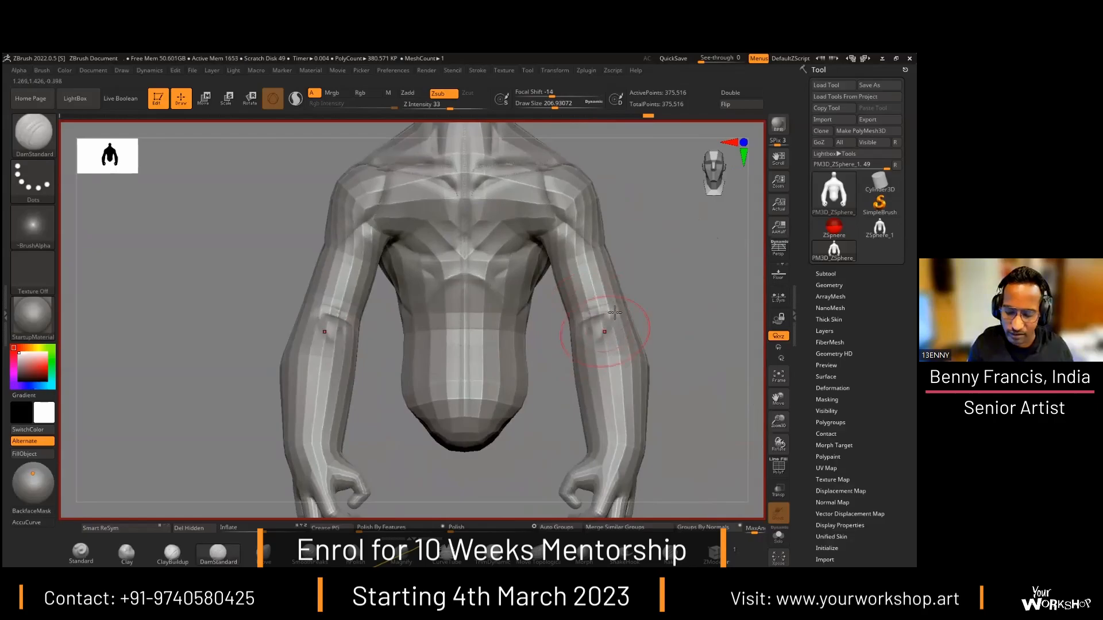
Step: Carve the triceps line, the elbow crease and the start of the forearm bone line on the back of the arms
{"action": "mouse_move", "coordinate": [681, 339]}
{"action": "left_mouse_down"}
{"action": "mouse_move", "coordinate": [671, 300]}
{"action": "mouse_move", "coordinate": [639, 288]}
{"action": "mouse_move", "coordinate": [647, 276]}
{"action": "mouse_move", "coordinate": [688, 271]}
{"action": "mouse_move", "coordinate": [596, 298]}
{"action": "mouse_move", "coordinate": [536, 290]}
{"action": "mouse_move", "coordinate": [455, 436]}
{"action": "left_mouse_up"}
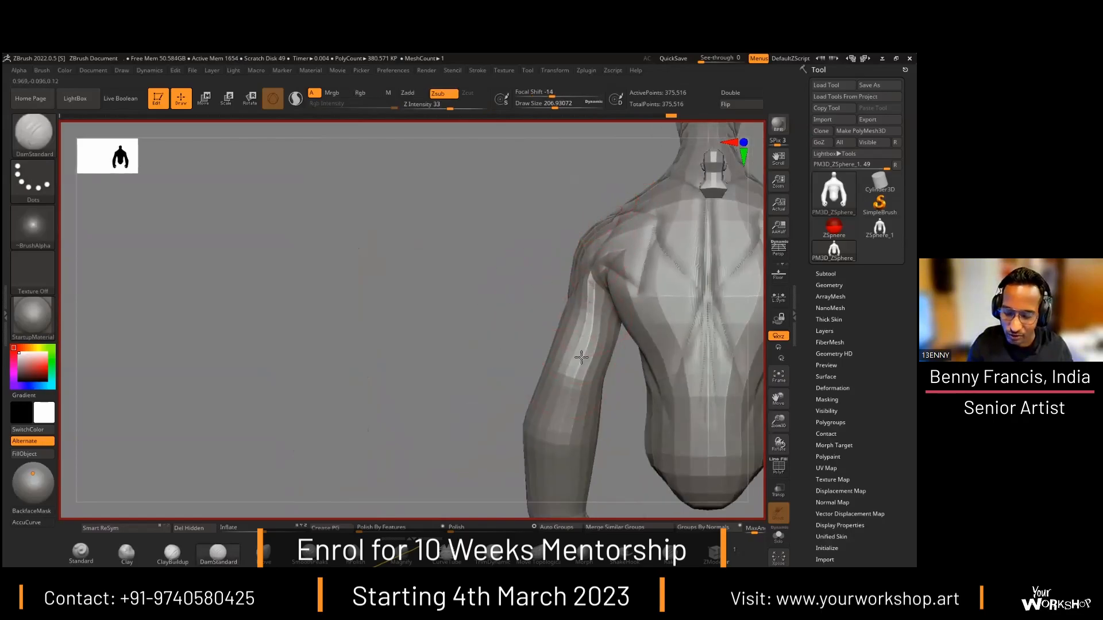
{"action": "mouse_move", "coordinate": [578, 394]}
{"action": "left_mouse_down"}
{"action": "mouse_move", "coordinate": [559, 381]}
{"action": "mouse_move", "coordinate": [559, 391]}
{"action": "mouse_move", "coordinate": [595, 284]}
{"action": "left_mouse_up"}
{"action": "left_click_drag", "start_coordinate": [505, 432], "coordinate": [465, 310], "text": "alt"}
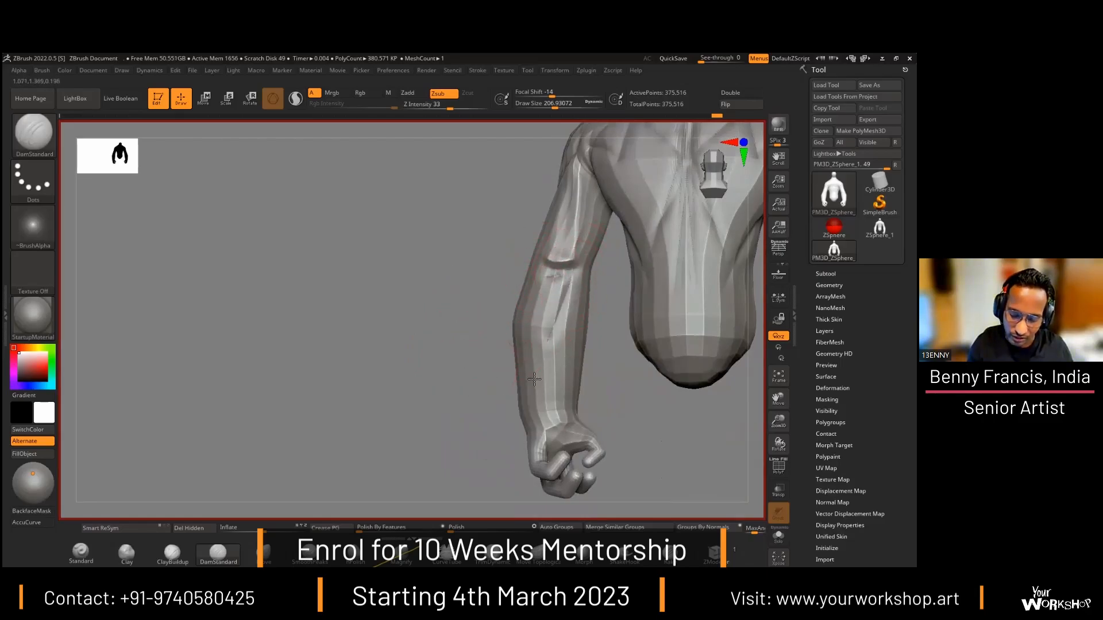
{"action": "left_click_drag", "start_coordinate": [494, 429], "coordinate": [540, 422]}
{"action": "mouse_move", "coordinate": [574, 270]}
{"action": "left_mouse_down"}
{"action": "mouse_move", "coordinate": [528, 428]}
{"action": "mouse_move", "coordinate": [563, 293]}
{"action": "left_mouse_up"}
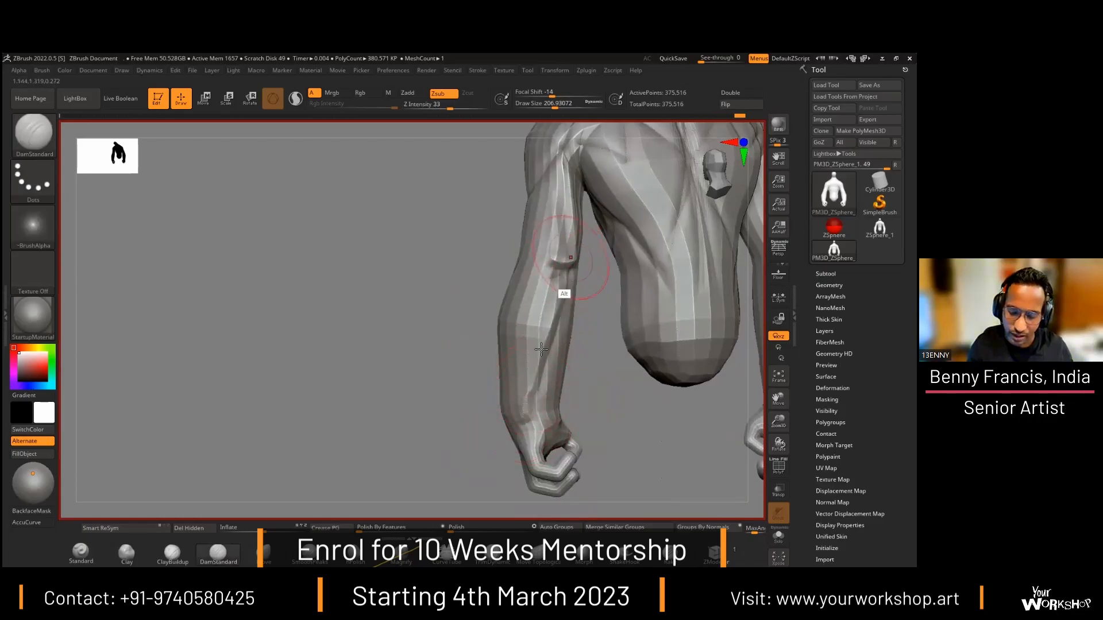
Step: Carve the forearm muscle separations running from the outer elbow towards the wrist
{"action": "left_click_drag", "start_coordinate": [488, 427], "coordinate": [506, 395]}
{"action": "mouse_move", "coordinate": [465, 451]}
{"action": "left_mouse_down"}
{"action": "mouse_move", "coordinate": [449, 415]}
{"action": "mouse_move", "coordinate": [556, 257]}
{"action": "left_mouse_up"}
{"action": "left_click_drag", "start_coordinate": [456, 458], "coordinate": [499, 336]}
{"action": "left_click_drag", "start_coordinate": [433, 365], "coordinate": [494, 291]}
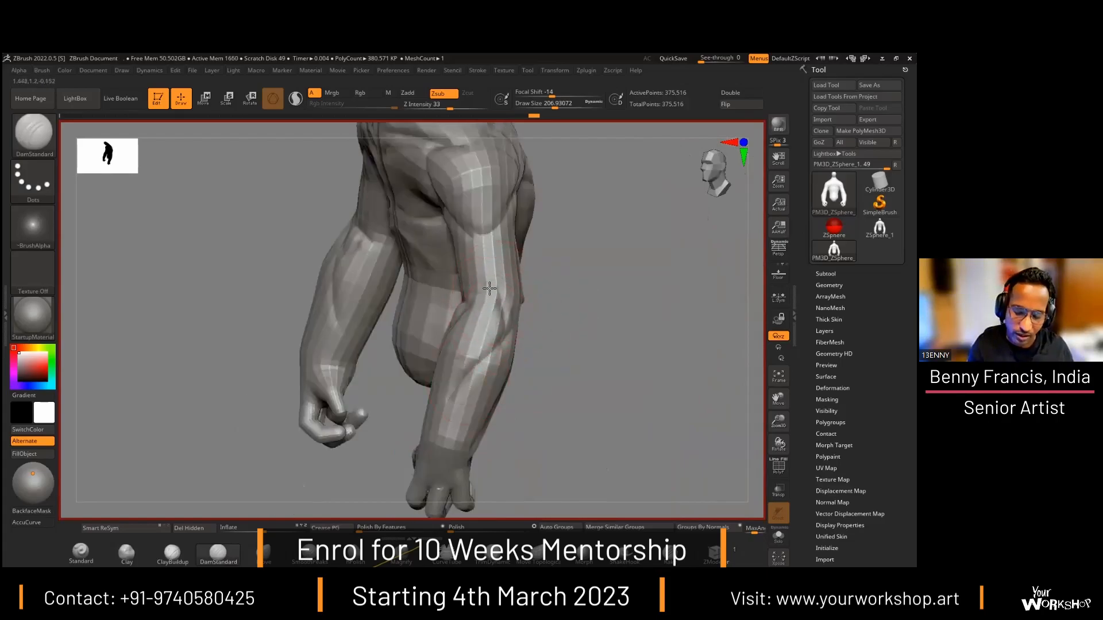
Step: Reduce the brush draw size to about 154 and carve the deltoid's outline on the upper arm
{"action": "key", "text": "space"}
{"action": "left_click_drag", "start_coordinate": [506, 222], "coordinate": [469, 235]}
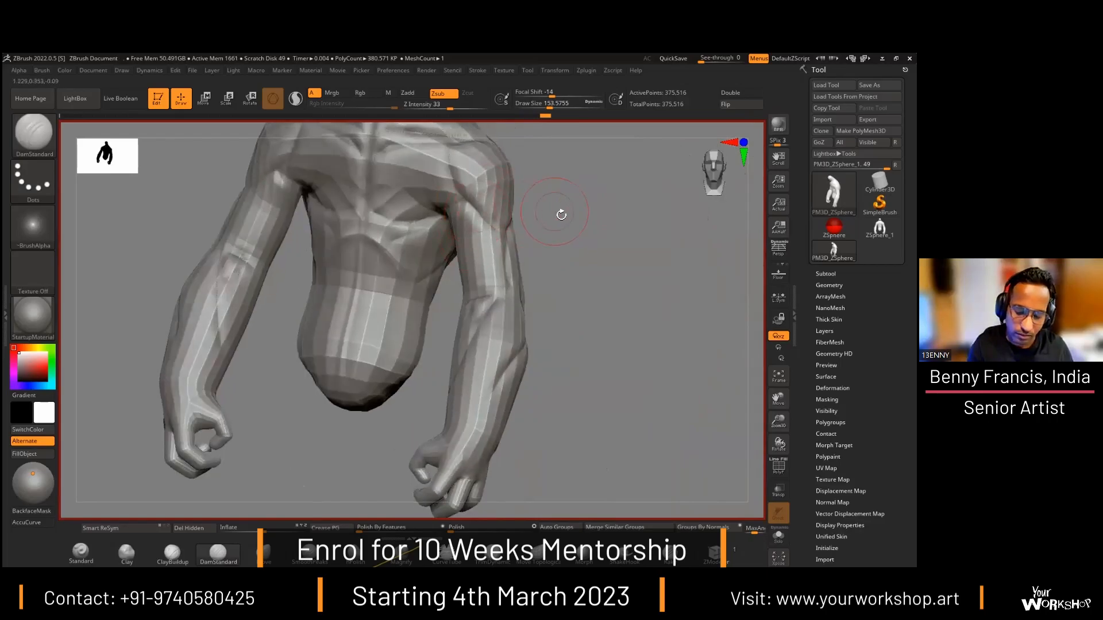
{"action": "left_click_drag", "start_coordinate": [505, 280], "coordinate": [498, 287]}
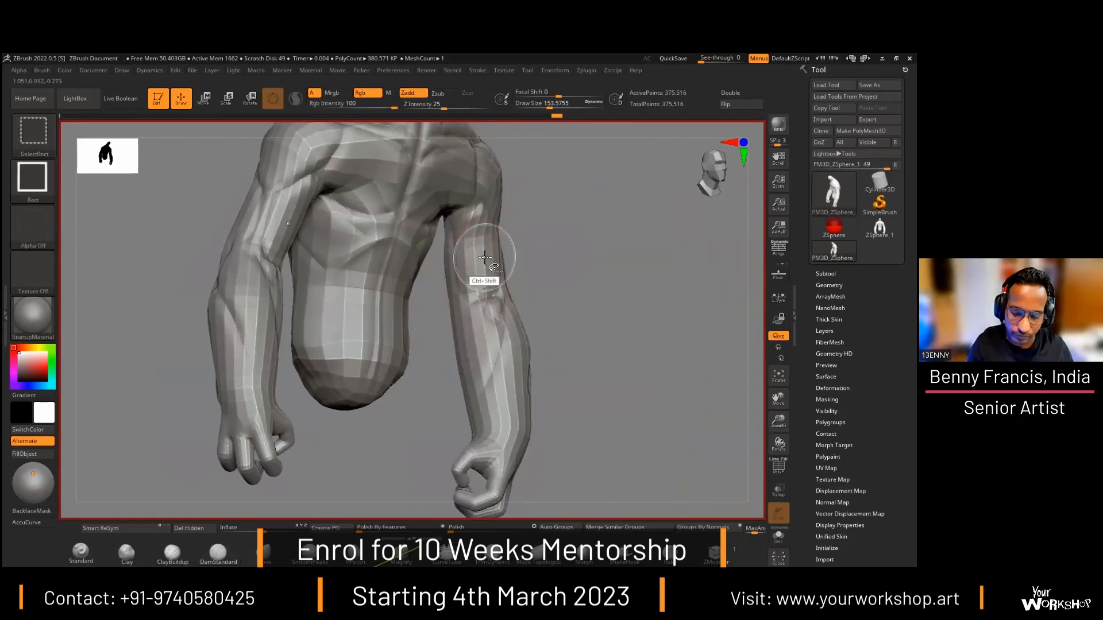
Step: Isolate the arms, carve the biceps outline, elbow crease and inner forearm muscle lines, and show the whole mesh again
{"action": "left_click", "coordinate": [485, 287], "text": "ctrl+shift"}
{"action": "left_click_drag", "start_coordinate": [556, 236], "coordinate": [618, 238]}
{"action": "mouse_move", "coordinate": [455, 228]}
{"action": "left_mouse_down"}
{"action": "mouse_move", "coordinate": [484, 305]}
{"action": "mouse_move", "coordinate": [439, 289]}
{"action": "left_mouse_up"}
{"action": "left_click_drag", "start_coordinate": [509, 298], "coordinate": [490, 285]}
{"action": "mouse_move", "coordinate": [526, 333]}
{"action": "left_mouse_down"}
{"action": "mouse_move", "coordinate": [625, 263]}
{"action": "mouse_move", "coordinate": [571, 287]}
{"action": "mouse_move", "coordinate": [585, 288]}
{"action": "mouse_move", "coordinate": [587, 319]}
{"action": "mouse_move", "coordinate": [506, 324]}
{"action": "mouse_move", "coordinate": [532, 349]}
{"action": "mouse_move", "coordinate": [538, 372]}
{"action": "left_mouse_up"}
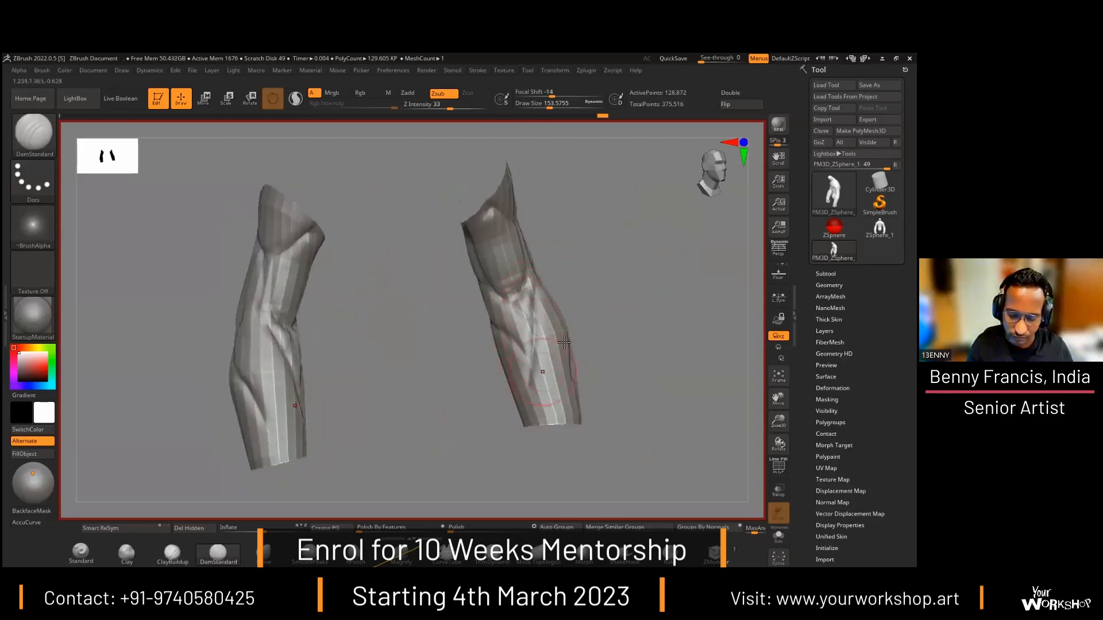
{"action": "left_click_drag", "start_coordinate": [637, 270], "coordinate": [612, 291]}
{"action": "left_click", "coordinate": [612, 292], "text": "ctrl+shift"}
{"action": "left_click_drag", "start_coordinate": [626, 331], "coordinate": [554, 320]}
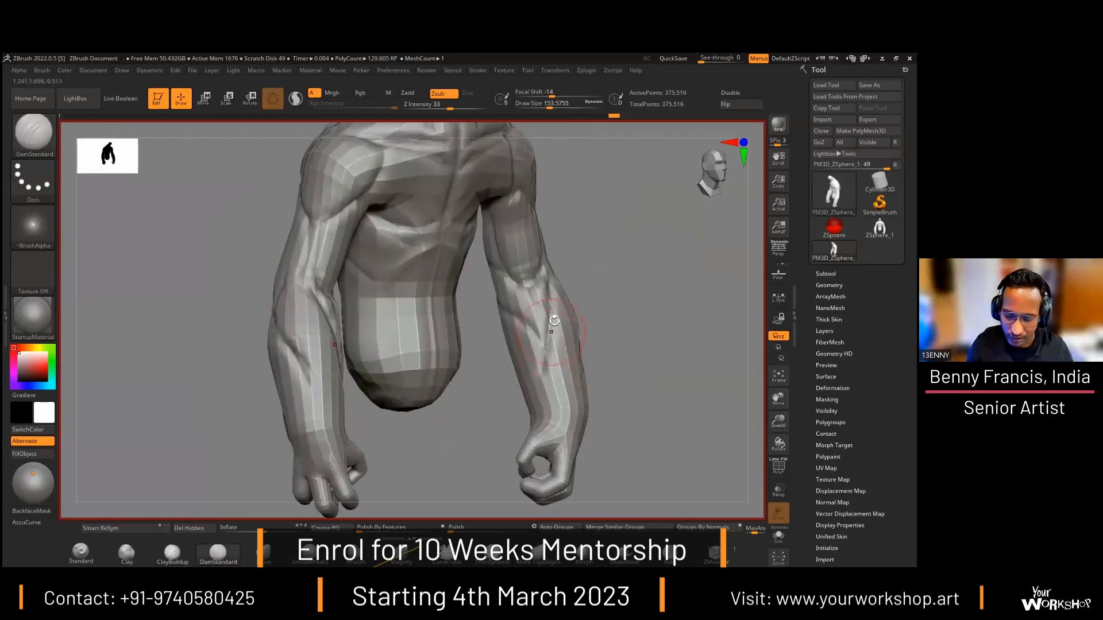
{"action": "left_click_drag", "start_coordinate": [603, 391], "coordinate": [659, 392]}
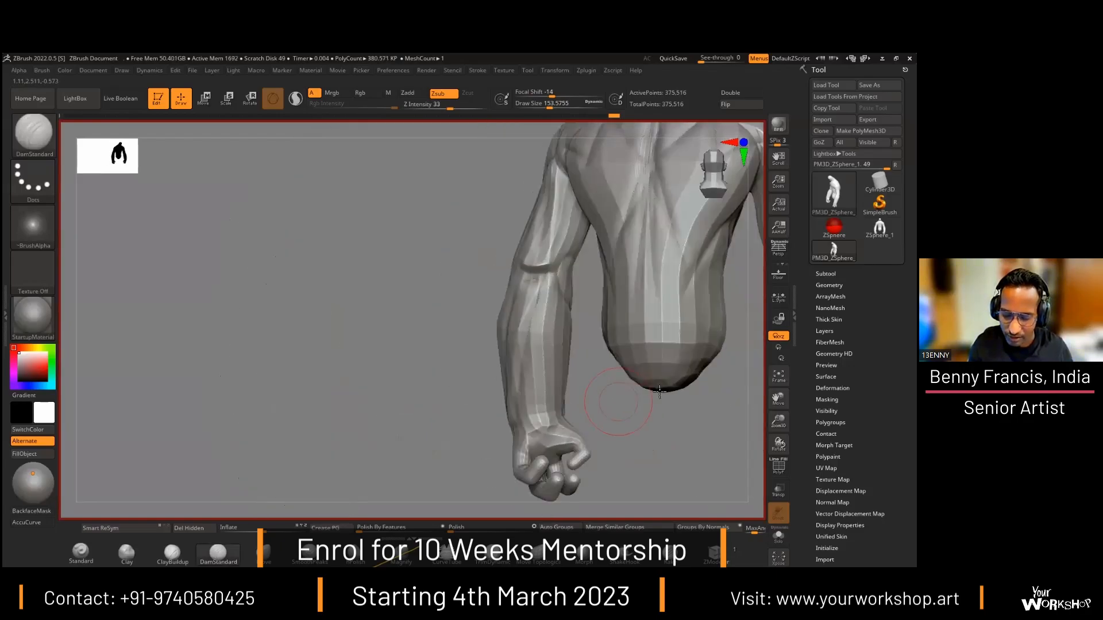
Step: Carve the wrist crease and the lower forearm lines around the wrists
{"action": "left_click_drag", "start_coordinate": [585, 443], "coordinate": [520, 425]}
{"action": "left_click_drag", "start_coordinate": [554, 339], "coordinate": [544, 415]}
{"action": "left_click_drag", "start_coordinate": [607, 391], "coordinate": [548, 355]}
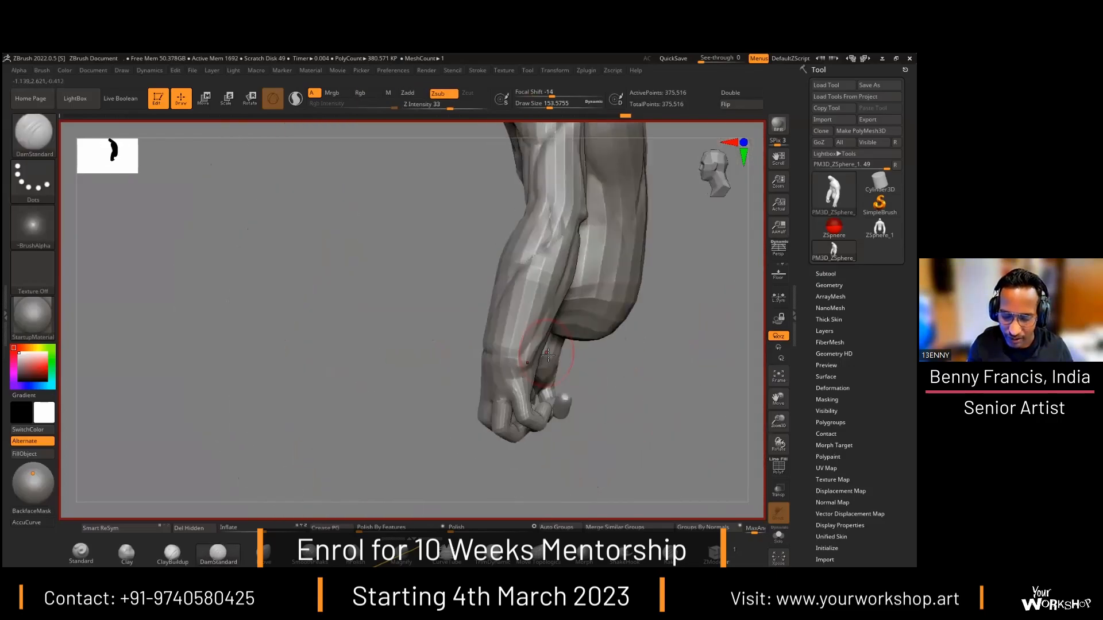
{"action": "mouse_move", "coordinate": [413, 396]}
{"action": "left_mouse_down"}
{"action": "mouse_move", "coordinate": [622, 338]}
{"action": "mouse_move", "coordinate": [660, 340]}
{"action": "left_mouse_up"}
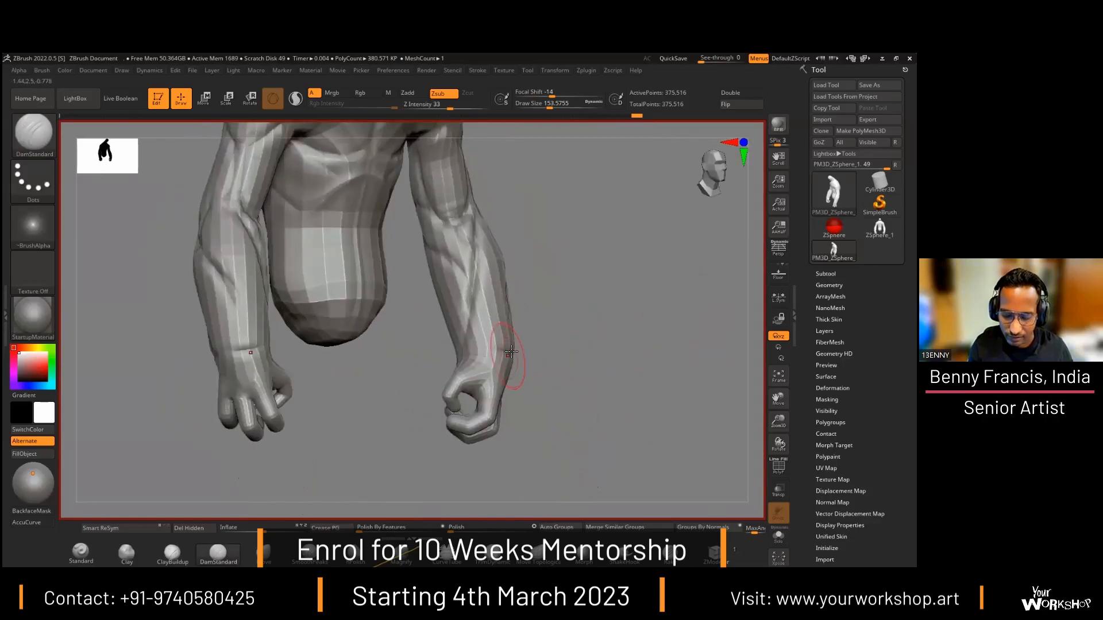
{"action": "left_click_drag", "start_coordinate": [509, 351], "coordinate": [476, 348]}
{"action": "mouse_move", "coordinate": [584, 321]}
{"action": "left_mouse_down", "text": "alt"}
{"action": "mouse_move", "coordinate": [596, 337]}
{"action": "mouse_move", "coordinate": [620, 251]}
{"action": "mouse_move", "coordinate": [603, 288]}
{"action": "mouse_move", "coordinate": [494, 271]}
{"action": "left_mouse_up", "text": "alt"}
{"action": "mouse_move", "coordinate": [536, 224]}
{"action": "left_mouse_down"}
{"action": "mouse_move", "coordinate": [511, 242]}
{"action": "mouse_move", "coordinate": [585, 253]}
{"action": "mouse_move", "coordinate": [605, 299]}
{"action": "mouse_move", "coordinate": [435, 338]}
{"action": "mouse_move", "coordinate": [399, 377]}
{"action": "mouse_move", "coordinate": [361, 368]}
{"action": "left_mouse_up"}
{"action": "left_click_drag", "start_coordinate": [612, 256], "coordinate": [479, 377]}
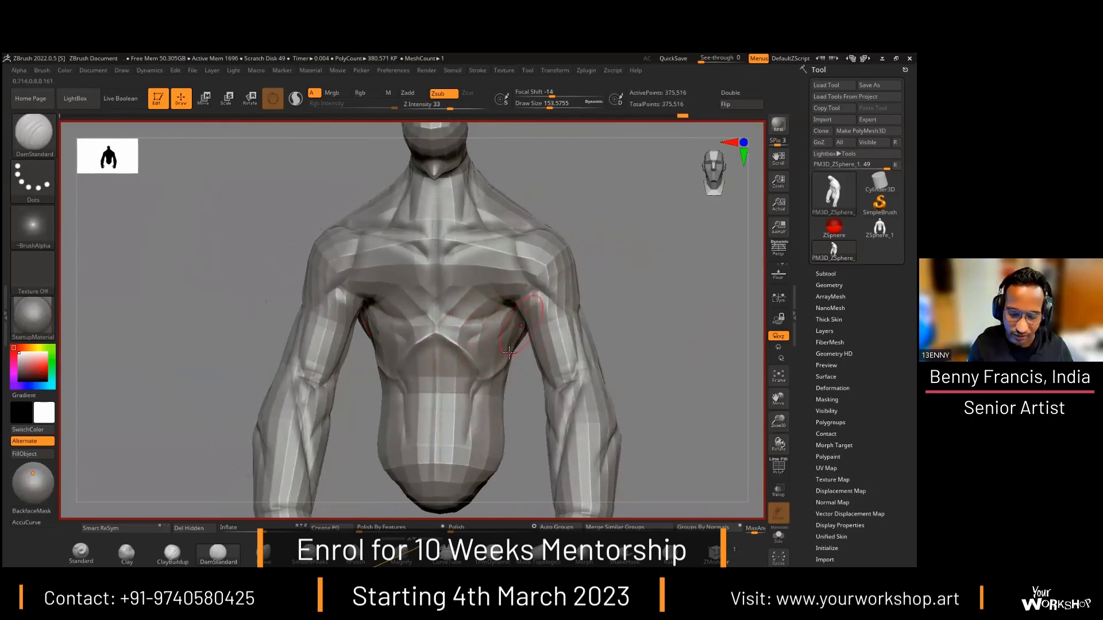
{"action": "mouse_move", "coordinate": [615, 298]}
{"action": "left_mouse_down"}
{"action": "mouse_move", "coordinate": [638, 263]}
{"action": "mouse_move", "coordinate": [645, 288]}
{"action": "mouse_move", "coordinate": [648, 239]}
{"action": "mouse_move", "coordinate": [635, 275]}
{"action": "mouse_move", "coordinate": [672, 281]}
{"action": "mouse_move", "coordinate": [591, 291]}
{"action": "left_mouse_up"}
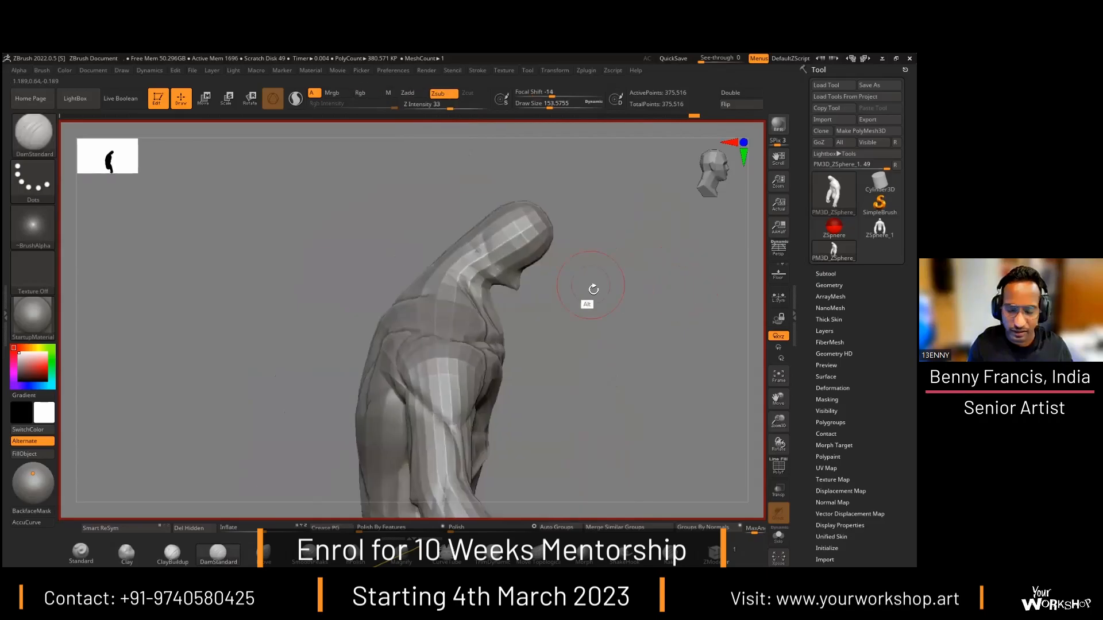
Step: Switch to the Move brush and reshape the head's side profile, filling out the skull and face
{"action": "key", "text": "b"}
{"action": "key", "text": "m"}
{"action": "key", "text": "v"}
{"action": "mouse_move", "coordinate": [526, 268]}
{"action": "left_mouse_down"}
{"action": "mouse_move", "coordinate": [532, 288]}
{"action": "mouse_move", "coordinate": [557, 253]}
{"action": "left_mouse_up"}
{"action": "key", "text": "space"}
{"action": "left_click_drag", "start_coordinate": [529, 208], "coordinate": [539, 209]}
{"action": "mouse_move", "coordinate": [453, 257]}
{"action": "left_mouse_down"}
{"action": "mouse_move", "coordinate": [448, 250]}
{"action": "mouse_move", "coordinate": [432, 267]}
{"action": "left_mouse_up"}
{"action": "mouse_move", "coordinate": [558, 358]}
{"action": "left_mouse_down"}
{"action": "mouse_move", "coordinate": [561, 302]}
{"action": "mouse_move", "coordinate": [590, 309]}
{"action": "left_mouse_up"}
{"action": "mouse_move", "coordinate": [590, 309]}
{"action": "left_mouse_down", "text": "alt"}
{"action": "mouse_move", "coordinate": [593, 271]}
{"action": "mouse_move", "coordinate": [608, 292]}
{"action": "mouse_move", "coordinate": [489, 233]}
{"action": "mouse_move", "coordinate": [473, 248]}
{"action": "mouse_move", "coordinate": [455, 233]}
{"action": "left_mouse_up", "text": "alt"}
Step: Set the Move brush draw size to about 177 and refine the forehead, face and jaw of the head
{"action": "key", "text": "space"}
{"action": "mouse_move", "coordinate": [545, 251]}
{"action": "left_mouse_down"}
{"action": "mouse_move", "coordinate": [471, 255]}
{"action": "mouse_move", "coordinate": [522, 253]}
{"action": "mouse_move", "coordinate": [643, 188]}
{"action": "mouse_move", "coordinate": [620, 222]}
{"action": "mouse_move", "coordinate": [451, 287]}
{"action": "mouse_move", "coordinate": [499, 242]}
{"action": "mouse_move", "coordinate": [547, 236]}
{"action": "mouse_move", "coordinate": [557, 253]}
{"action": "left_mouse_up"}
{"action": "key", "text": "space"}
{"action": "mouse_move", "coordinate": [464, 183]}
{"action": "left_mouse_down"}
{"action": "mouse_move", "coordinate": [568, 212]}
{"action": "mouse_move", "coordinate": [499, 214]}
{"action": "mouse_move", "coordinate": [561, 212]}
{"action": "mouse_move", "coordinate": [529, 203]}
{"action": "left_mouse_up"}
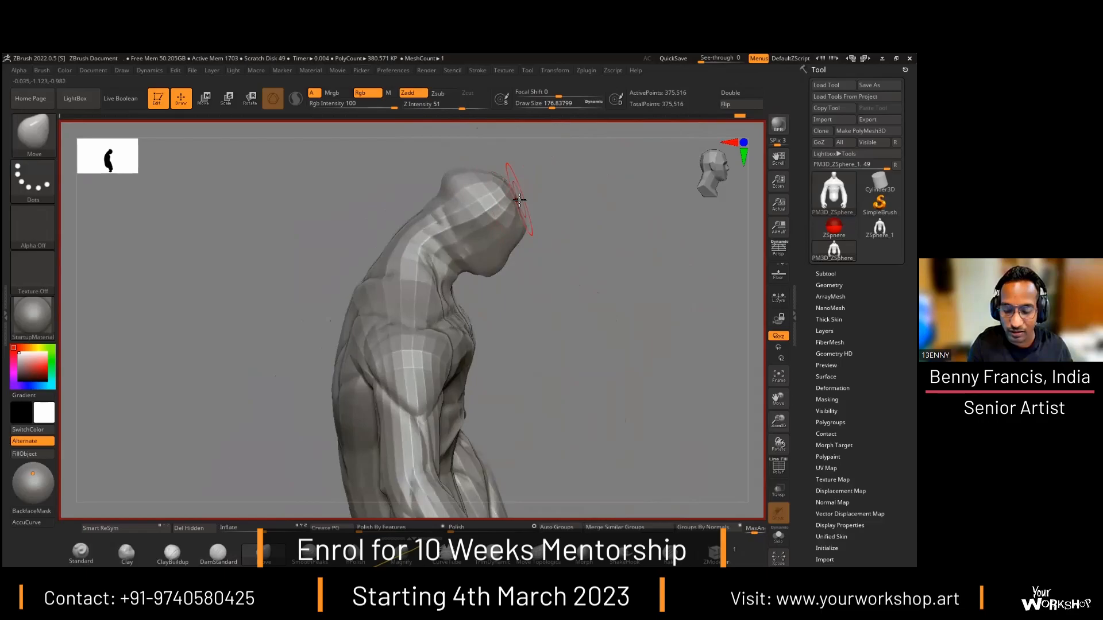
{"action": "left_click_drag", "start_coordinate": [497, 264], "coordinate": [497, 281]}
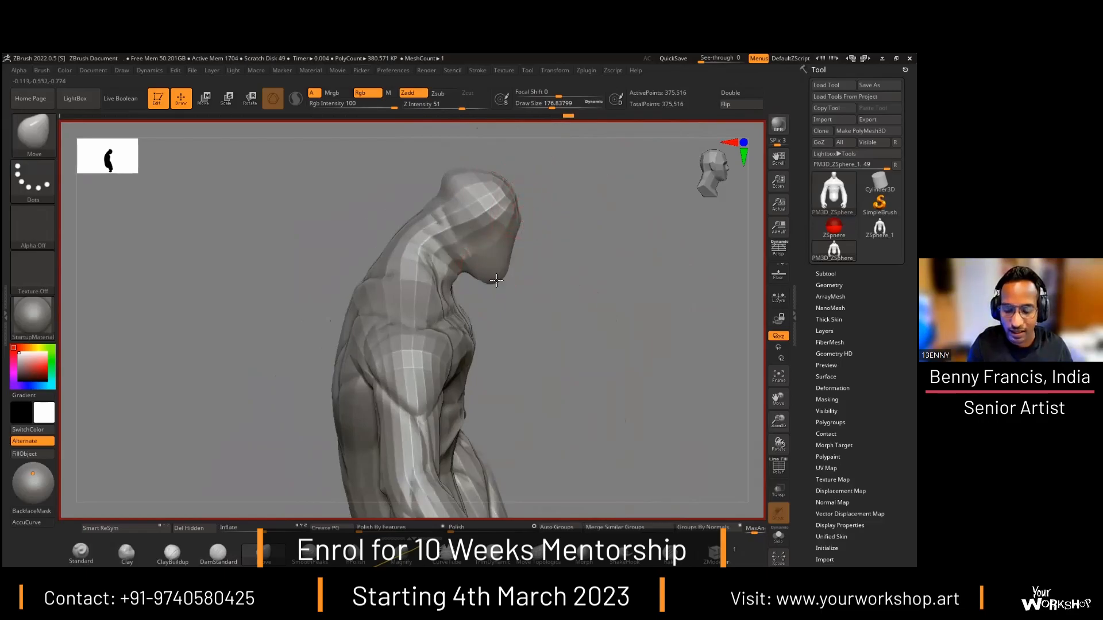
{"action": "mouse_move", "coordinate": [609, 247]}
{"action": "left_mouse_down"}
{"action": "mouse_move", "coordinate": [535, 242]}
{"action": "mouse_move", "coordinate": [554, 260]}
{"action": "left_mouse_up"}
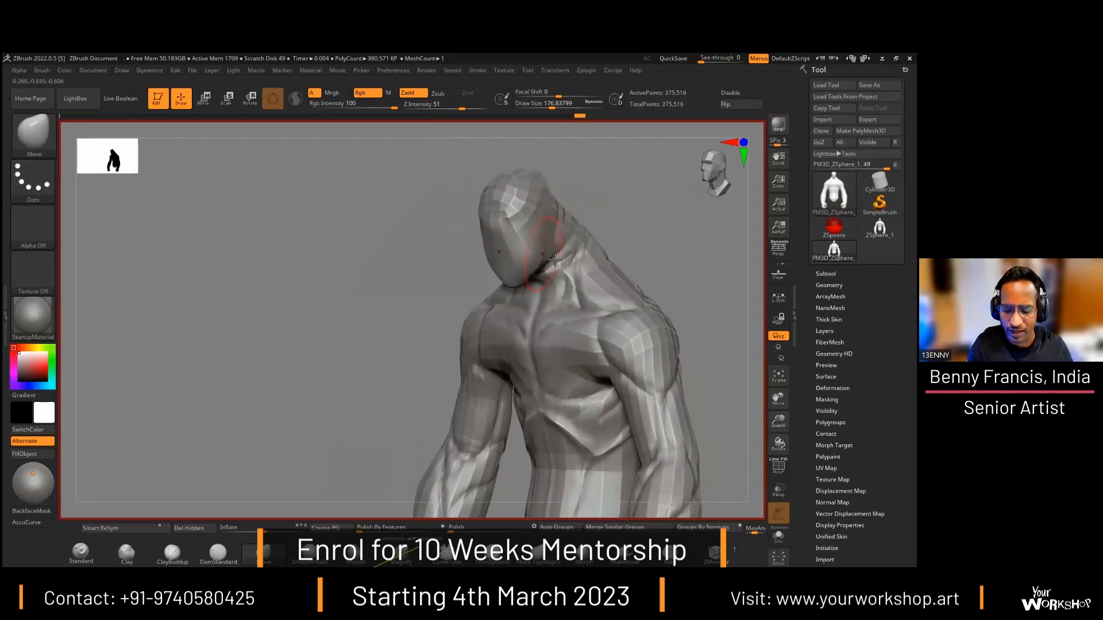
{"action": "mouse_move", "coordinate": [485, 271]}
{"action": "left_mouse_down", "text": "shift"}
{"action": "mouse_move", "coordinate": [539, 238]}
{"action": "mouse_move", "coordinate": [542, 259]}
{"action": "left_mouse_up", "text": "shift"}
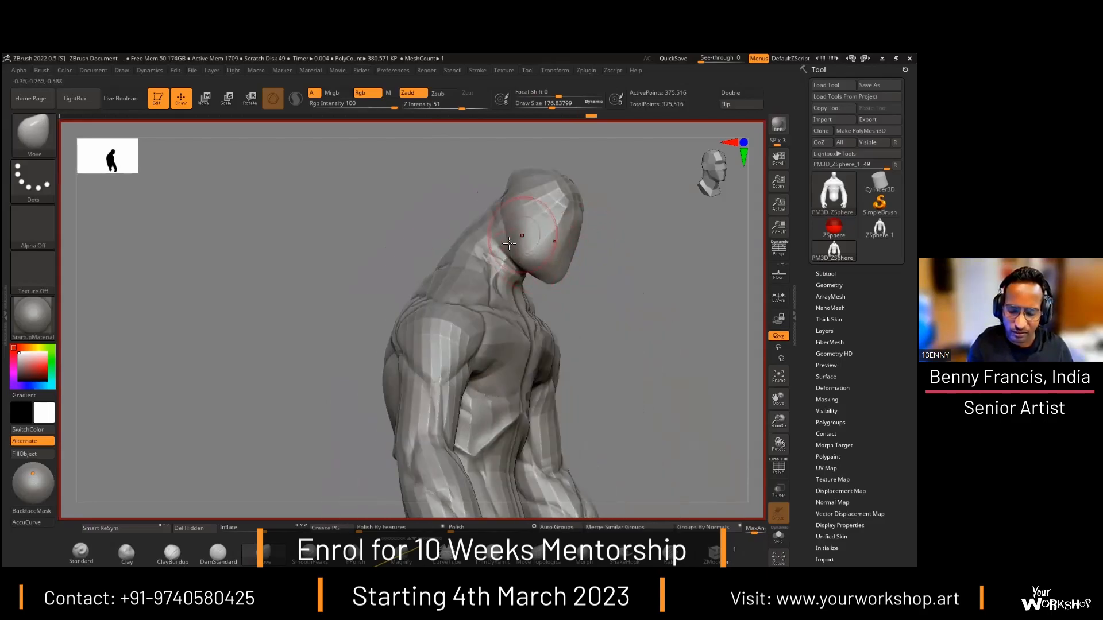
{"action": "mouse_move", "coordinate": [619, 270]}
{"action": "left_mouse_down"}
{"action": "mouse_move", "coordinate": [583, 259]}
{"action": "mouse_move", "coordinate": [620, 264]}
{"action": "mouse_move", "coordinate": [583, 239]}
{"action": "mouse_move", "coordinate": [601, 233]}
{"action": "left_mouse_up"}
Step: Adjust the slope between neck and shoulders with draw size about 351, and reduce the brush to about 207 for the upper back
{"action": "key", "text": "space"}
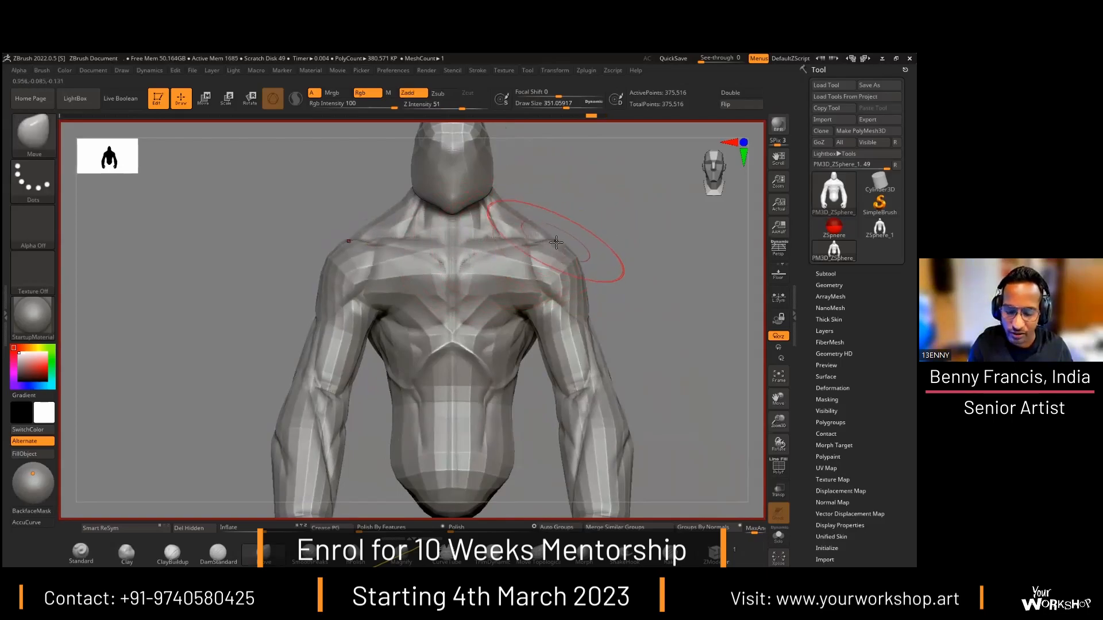
{"action": "key", "text": "space"}
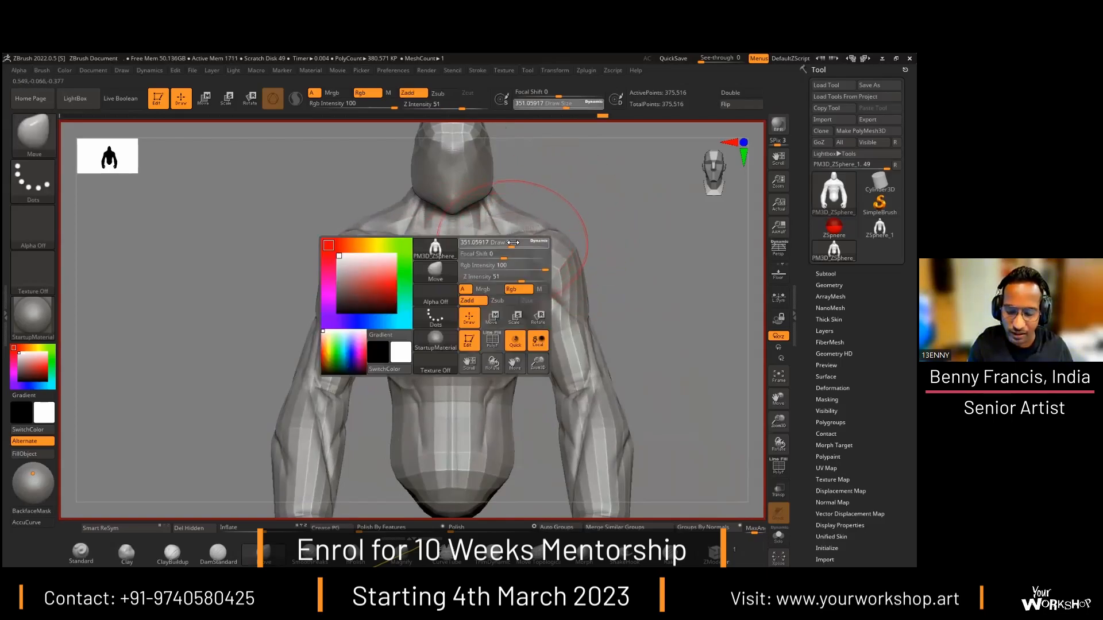
{"action": "mouse_move", "coordinate": [610, 206]}
{"action": "left_mouse_down"}
{"action": "mouse_move", "coordinate": [522, 237]}
{"action": "mouse_move", "coordinate": [517, 256]}
{"action": "left_mouse_up"}
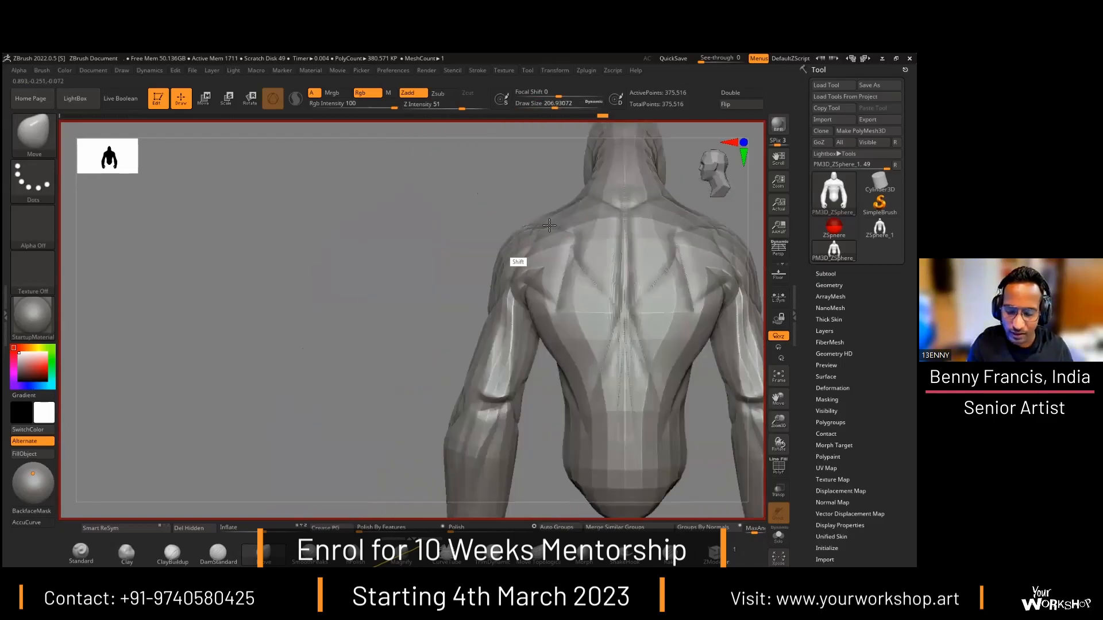
{"action": "left_click_drag", "start_coordinate": [547, 201], "coordinate": [454, 252], "text": "alt"}
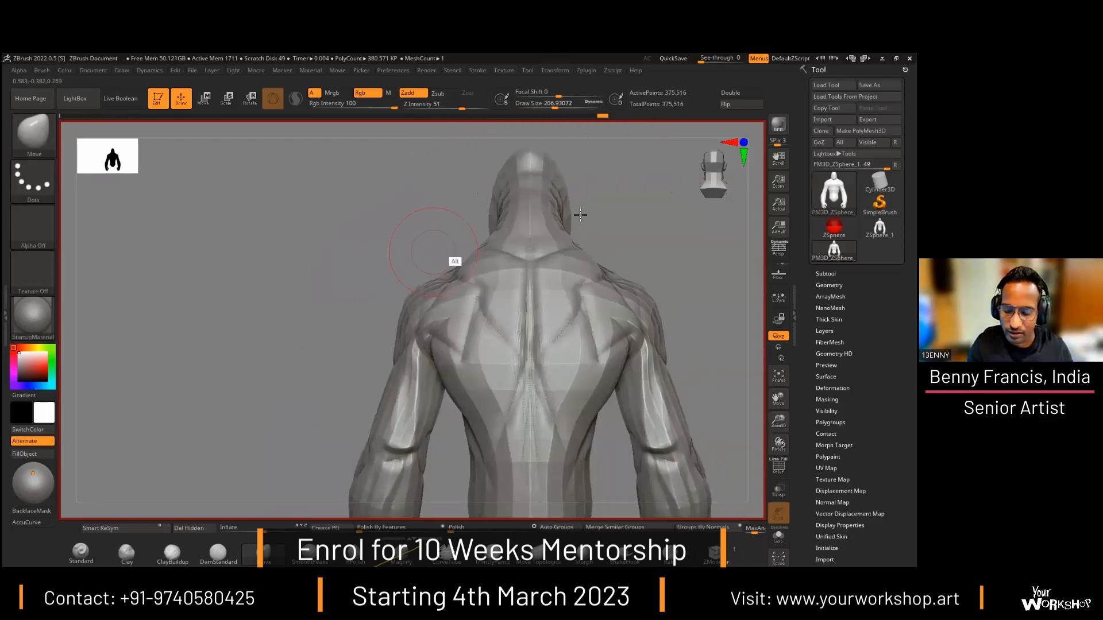
{"action": "left_click_drag", "start_coordinate": [649, 253], "coordinate": [532, 290], "text": "shift"}
{"action": "left_click_drag", "start_coordinate": [426, 355], "coordinate": [277, 369], "text": "alt"}
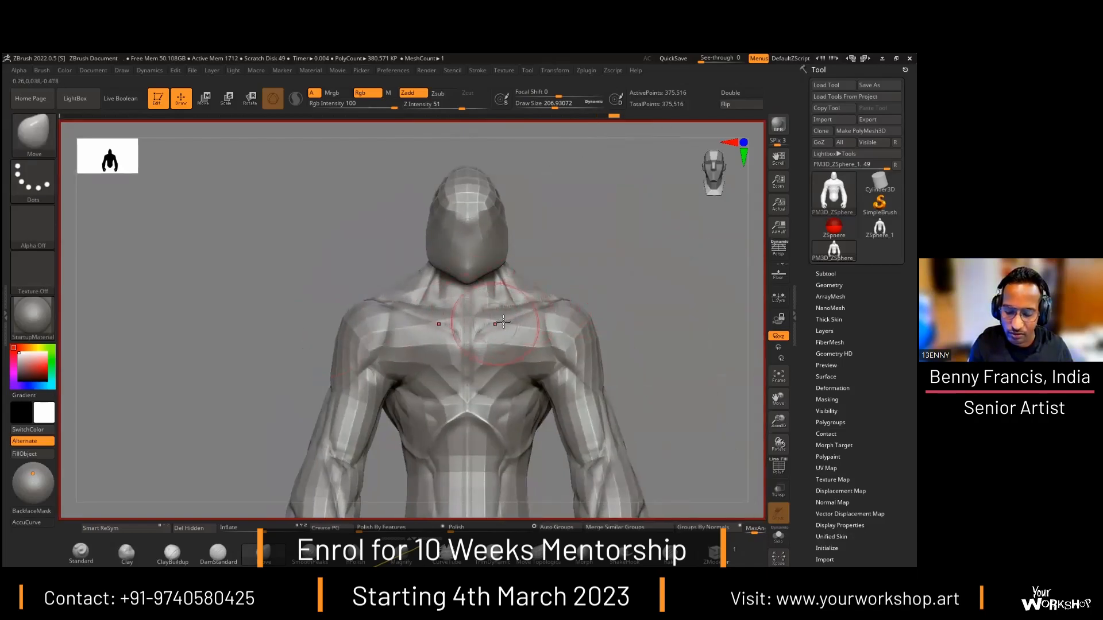
Step: Reshape the outer chest and armpits and bulge the deltoids outward with the Move brush
{"action": "mouse_move", "coordinate": [609, 301]}
{"action": "left_mouse_down", "text": "alt"}
{"action": "mouse_move", "coordinate": [608, 246]}
{"action": "mouse_move", "coordinate": [631, 255]}
{"action": "left_mouse_up", "text": "alt"}
{"action": "left_click_drag", "start_coordinate": [526, 318], "coordinate": [531, 325]}
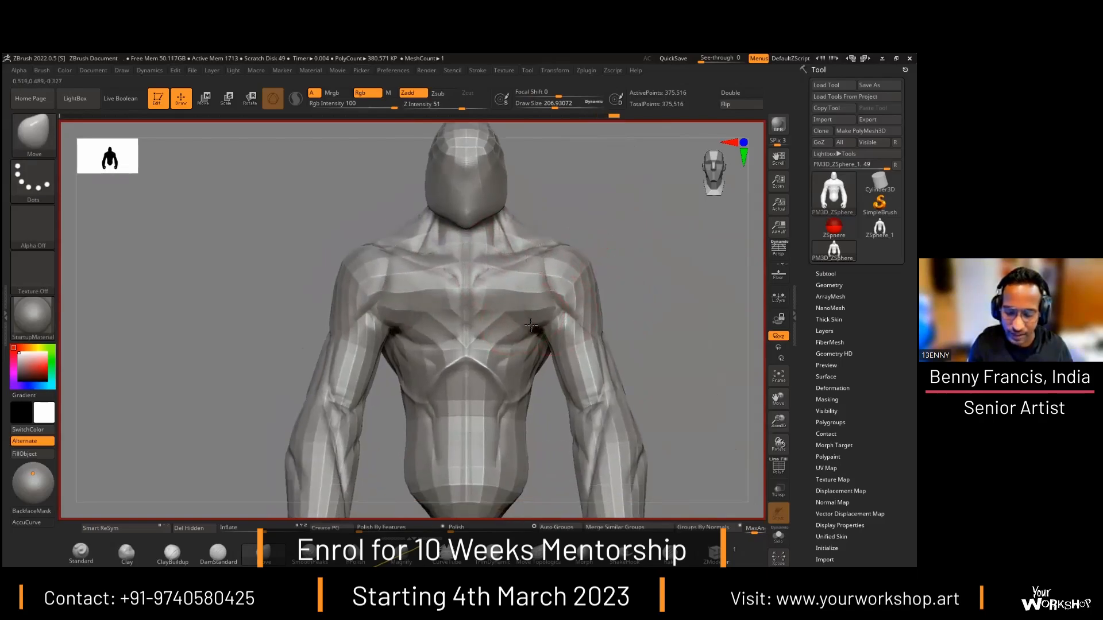
{"action": "mouse_move", "coordinate": [538, 318]}
{"action": "right_mouse_down"}
{"action": "mouse_move", "coordinate": [655, 291]}
{"action": "mouse_move", "coordinate": [550, 306]}
{"action": "right_mouse_up"}
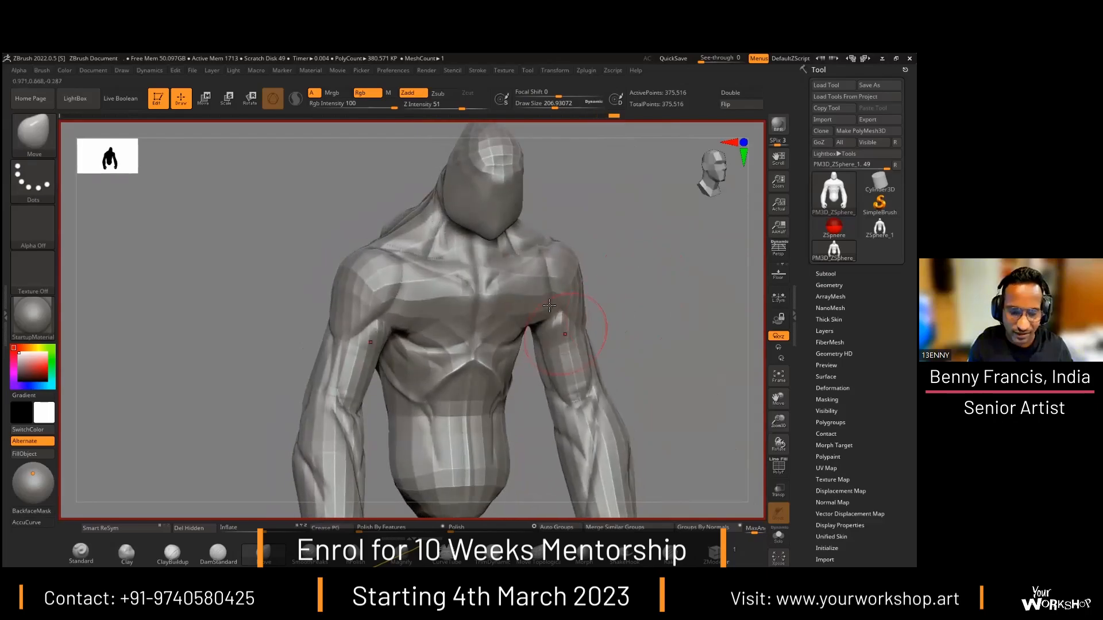
{"action": "right_click_drag", "start_coordinate": [619, 311], "coordinate": [597, 302]}
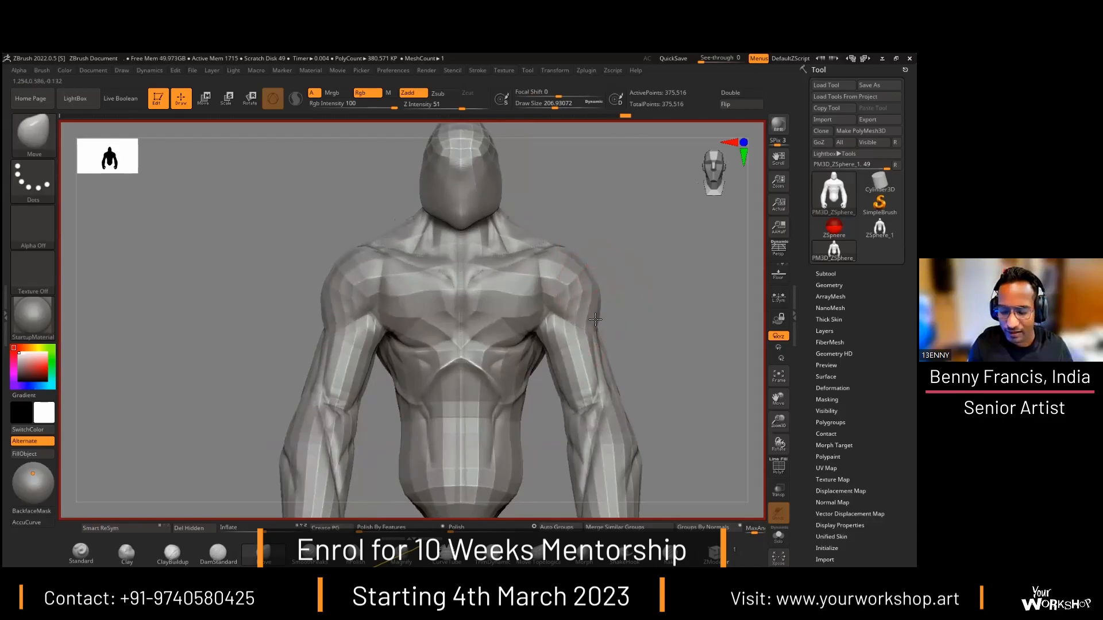
Step: Reshape the silhouette of the elbows, forearms and wrists with the Move brush
{"action": "left_click_drag", "start_coordinate": [621, 357], "coordinate": [605, 284], "text": "alt"}
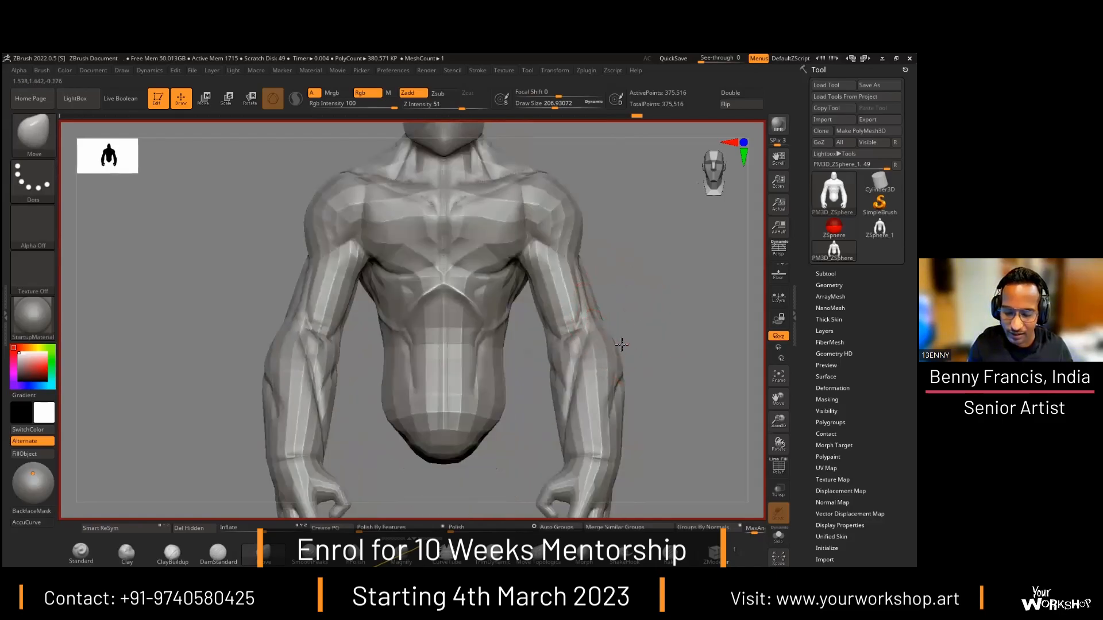
{"action": "left_click_drag", "start_coordinate": [647, 404], "coordinate": [634, 321], "text": "alt"}
{"action": "left_click_drag", "start_coordinate": [539, 389], "coordinate": [525, 414]}
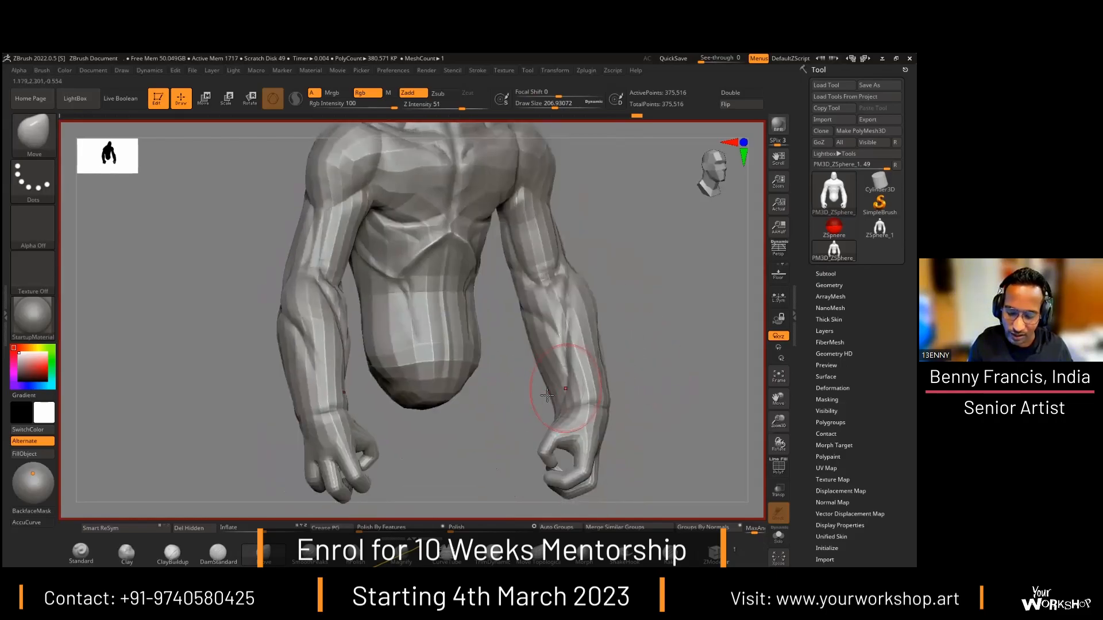
{"action": "left_click_drag", "start_coordinate": [619, 361], "coordinate": [534, 368]}
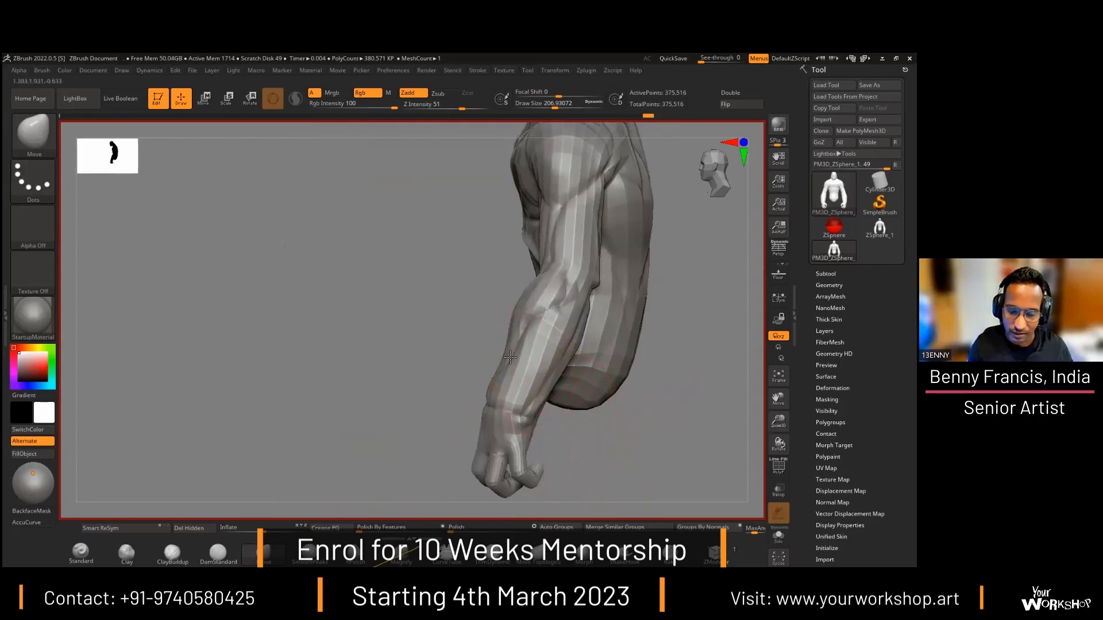
{"action": "left_click_drag", "start_coordinate": [505, 330], "coordinate": [556, 272]}
{"action": "left_click_drag", "start_coordinate": [533, 226], "coordinate": [542, 228], "text": "alt"}
{"action": "left_click_drag", "start_coordinate": [655, 213], "coordinate": [643, 281]}
{"action": "left_click_drag", "start_coordinate": [462, 321], "coordinate": [505, 317]}
{"action": "left_click_drag", "start_coordinate": [617, 283], "coordinate": [608, 319]}
Step: Isolate the torso, refine the shape of its chest and flanks, and show the whole mesh again
{"action": "left_click", "coordinate": [522, 329], "text": "ctrl+shift"}
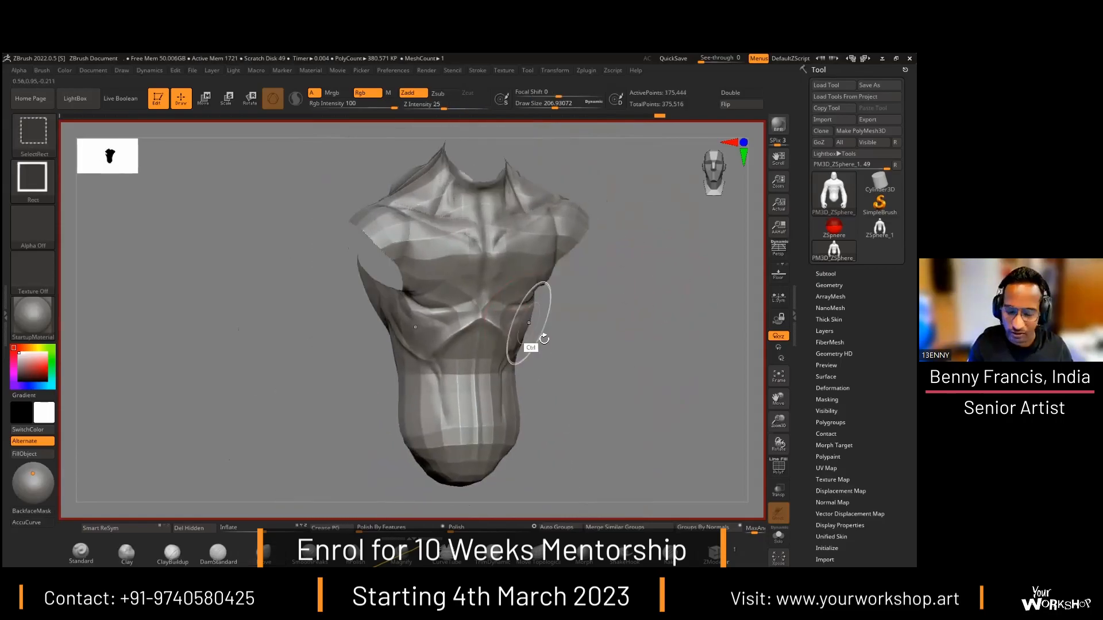
{"action": "left_click_drag", "start_coordinate": [528, 368], "coordinate": [494, 363]}
{"action": "left_click_drag", "start_coordinate": [550, 325], "coordinate": [541, 403], "text": "alt"}
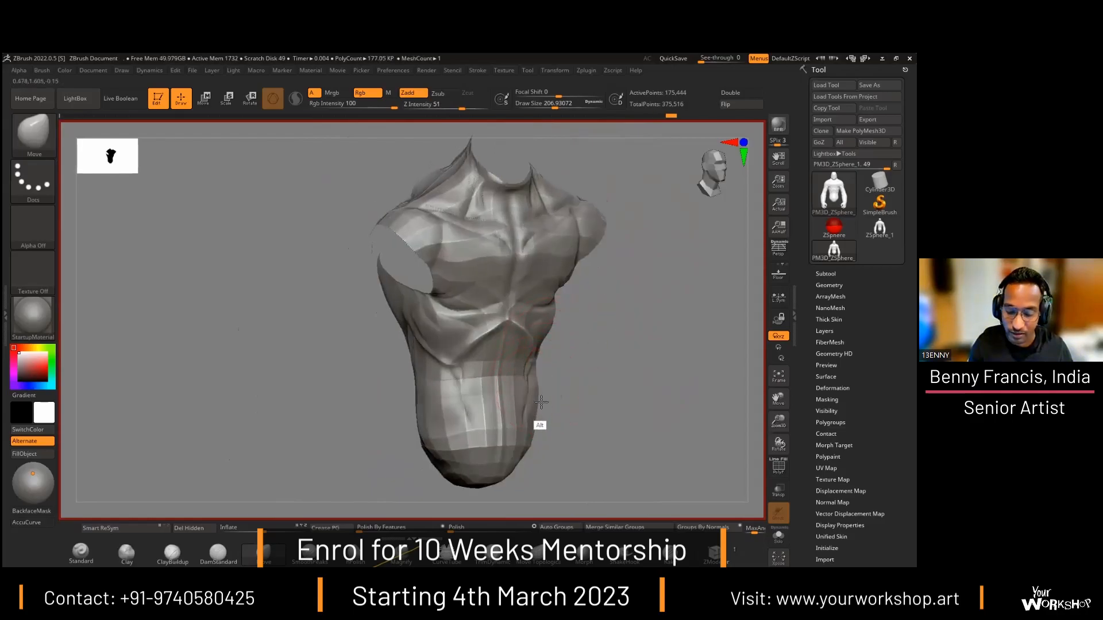
{"action": "mouse_move", "coordinate": [576, 298]}
{"action": "left_mouse_down", "text": "alt"}
{"action": "mouse_move", "coordinate": [576, 325]}
{"action": "mouse_move", "coordinate": [554, 310]}
{"action": "mouse_move", "coordinate": [541, 320]}
{"action": "left_mouse_up", "text": "alt"}
{"action": "left_click_drag", "start_coordinate": [611, 330], "coordinate": [605, 326], "text": "shift"}
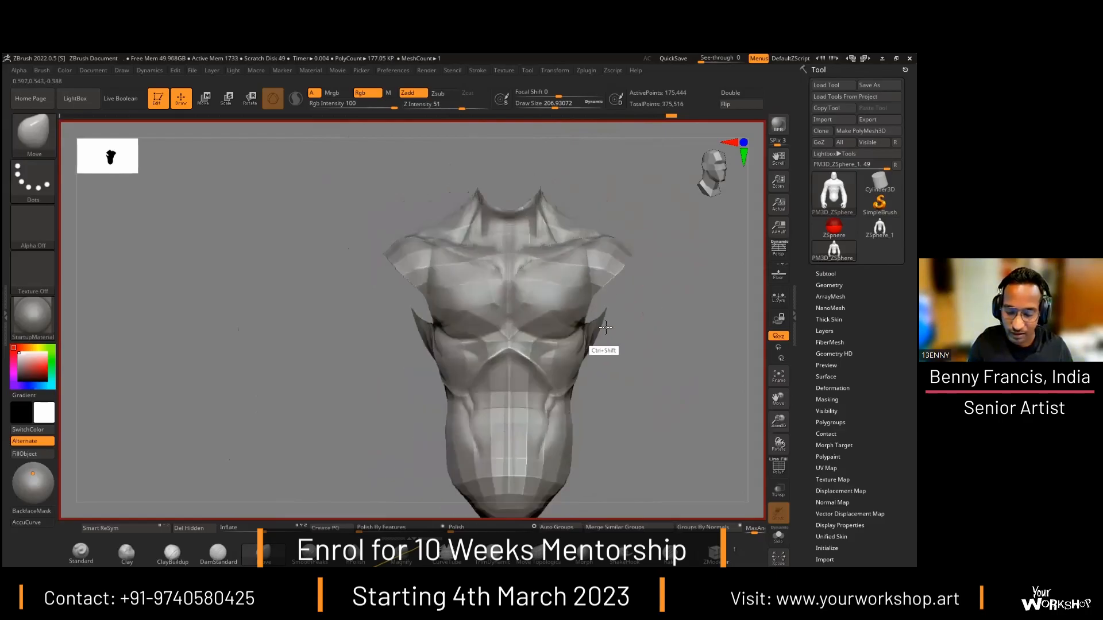
{"action": "left_click", "coordinate": [662, 318], "text": "ctrl+shift"}
Step: Mask ear areas on the sides of the head with draw size about 136 and invert the mask
{"action": "left_click_drag", "start_coordinate": [699, 302], "coordinate": [689, 322], "text": "alt"}
{"action": "mouse_move", "coordinate": [581, 251]}
{"action": "left_mouse_down"}
{"action": "mouse_move", "coordinate": [542, 258]}
{"action": "mouse_move", "coordinate": [534, 223]}
{"action": "mouse_move", "coordinate": [529, 230]}
{"action": "left_mouse_up"}
{"action": "key", "text": "space"}
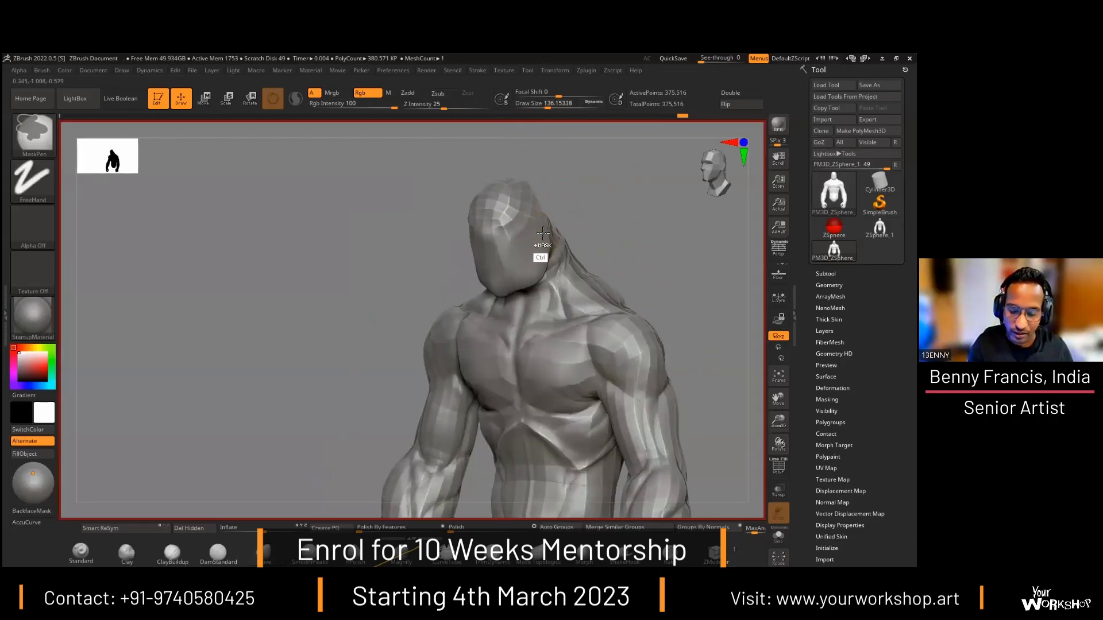
{"action": "key", "text": "shift"}
{"action": "left_click_drag", "start_coordinate": [626, 213], "coordinate": [610, 234], "text": "shift"}
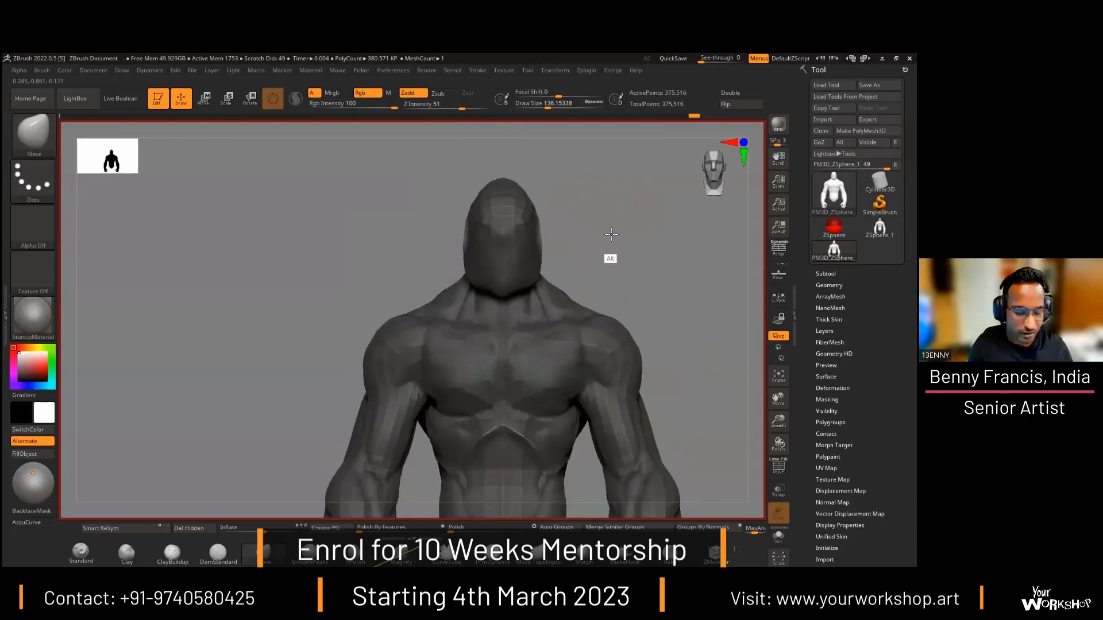
Step: Pull the unmasked ear areas outward and upward with the Transpose Move line, undoing the unwanted adjustments
{"action": "key", "text": "w"}
{"action": "left_click_drag", "start_coordinate": [532, 319], "coordinate": [551, 303]}
{"action": "key", "text": "ctrl+z"}
{"action": "left_click_drag", "start_coordinate": [431, 357], "coordinate": [399, 357]}
{"action": "key", "text": "ctrl+z"}
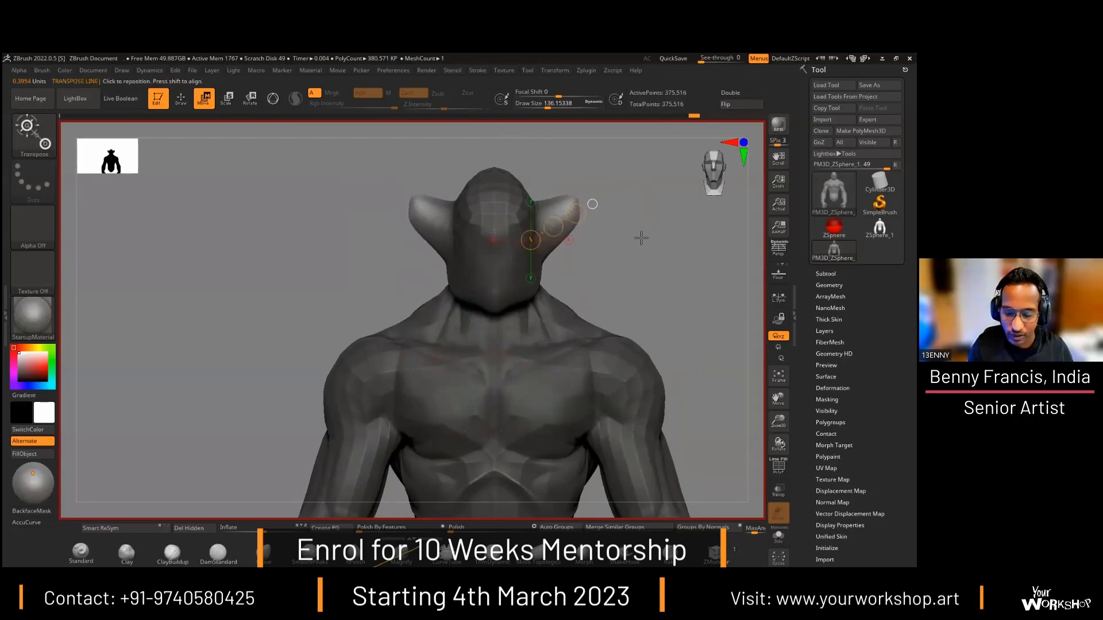
{"action": "left_click_drag", "start_coordinate": [641, 237], "coordinate": [597, 231]}
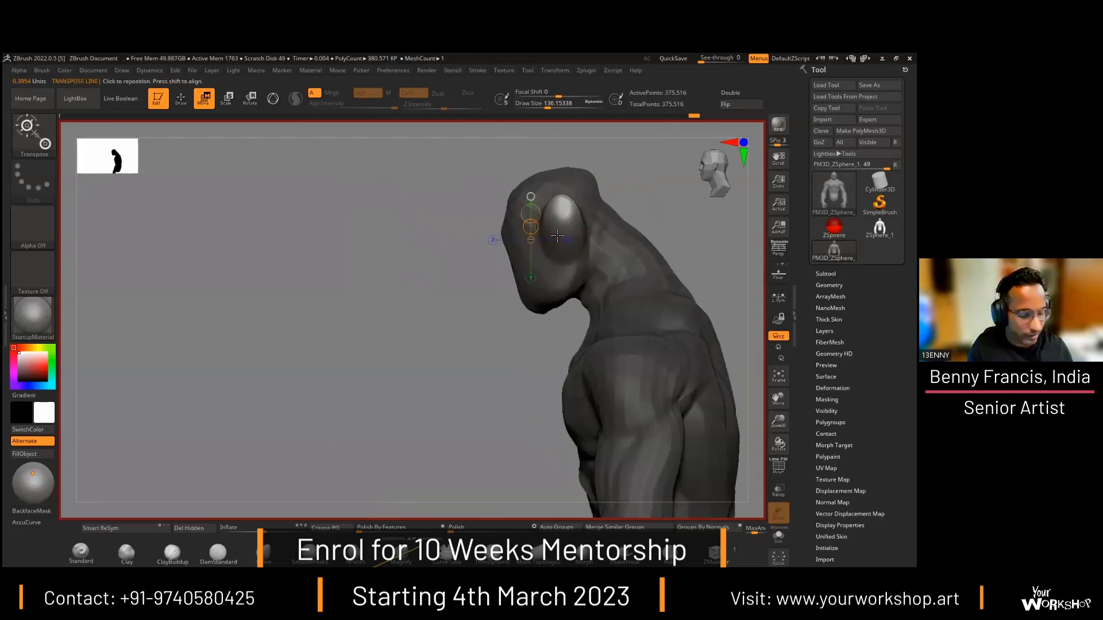
Step: Shape the ears into upward-pointing forms using the Move brush at draw size about 338, and clear the mask
{"action": "key", "text": "q"}
{"action": "key", "text": "space"}
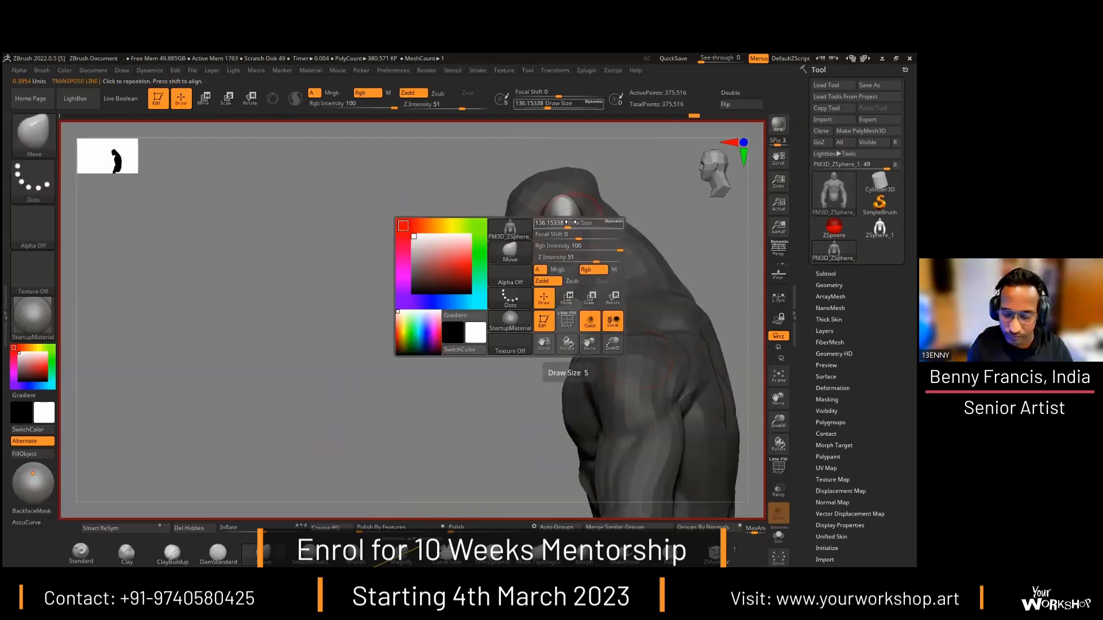
{"action": "mouse_move", "coordinate": [584, 219]}
{"action": "left_mouse_down"}
{"action": "mouse_move", "coordinate": [443, 364]}
{"action": "mouse_move", "coordinate": [568, 245]}
{"action": "left_mouse_up"}
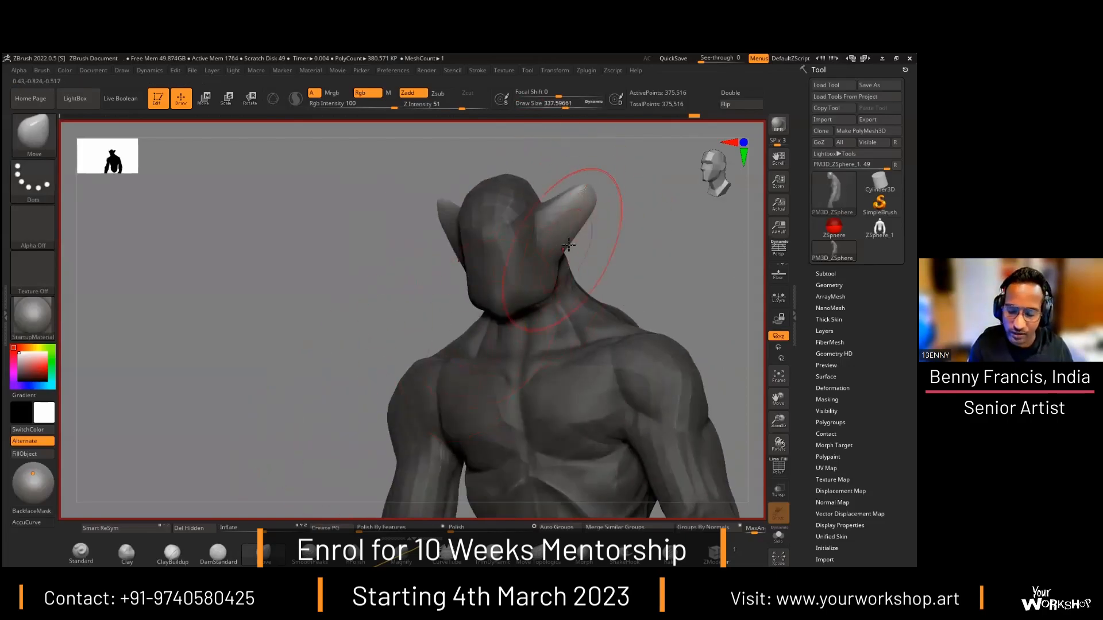
{"action": "left_click_drag", "start_coordinate": [636, 229], "coordinate": [570, 234]}
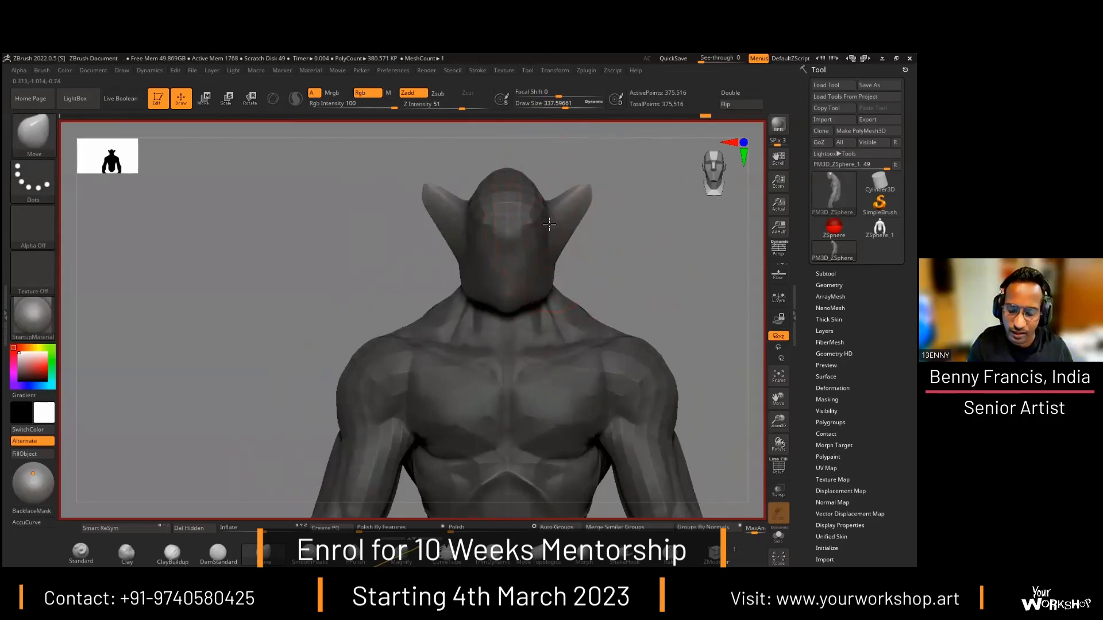
{"action": "mouse_move", "coordinate": [642, 232]}
{"action": "left_mouse_down", "text": "ctrl"}
{"action": "mouse_move", "coordinate": [636, 246]}
{"action": "mouse_move", "coordinate": [572, 250]}
{"action": "mouse_move", "coordinate": [597, 243]}
{"action": "left_mouse_up", "text": "ctrl"}
Step: Refine the ears, neck and trapezius slopes with Move brush sizes of about 182 and 372, and set the colour to grey
{"action": "key", "text": "space"}
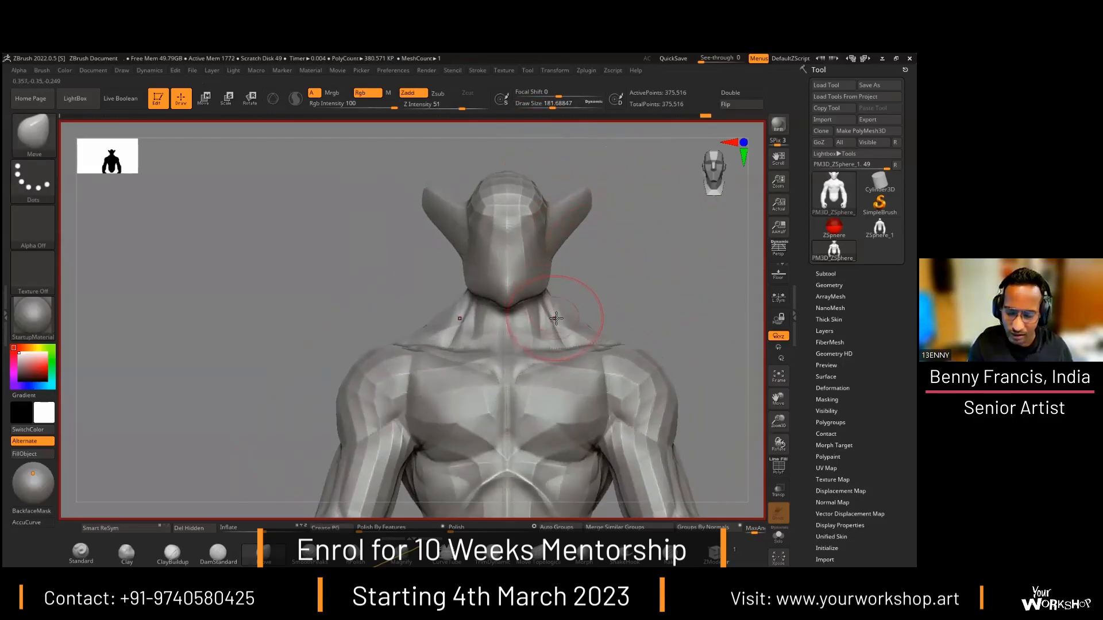
{"action": "key", "text": "space"}
{"action": "mouse_move", "coordinate": [655, 269]}
{"action": "left_mouse_down"}
{"action": "mouse_move", "coordinate": [606, 281]}
{"action": "mouse_move", "coordinate": [603, 302]}
{"action": "left_mouse_up"}
{"action": "left_click_drag", "start_coordinate": [602, 255], "coordinate": [590, 231]}
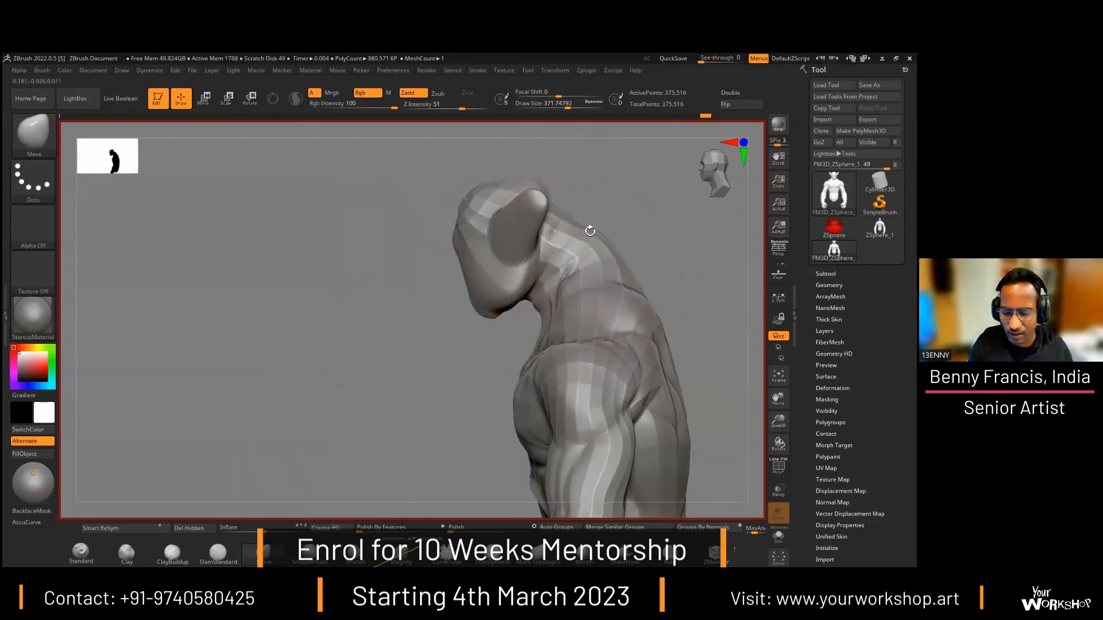
{"action": "left_click_drag", "start_coordinate": [474, 377], "coordinate": [565, 288], "text": "alt"}
{"action": "left_click", "coordinate": [38, 366]}
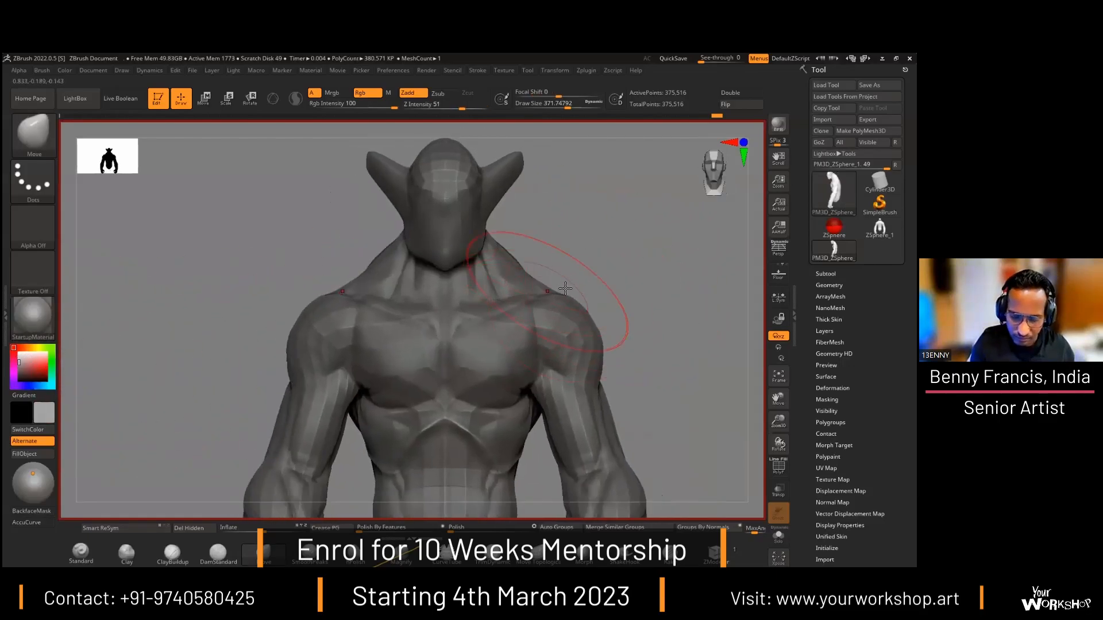
{"action": "left_click_drag", "start_coordinate": [653, 269], "coordinate": [638, 167], "text": "alt"}
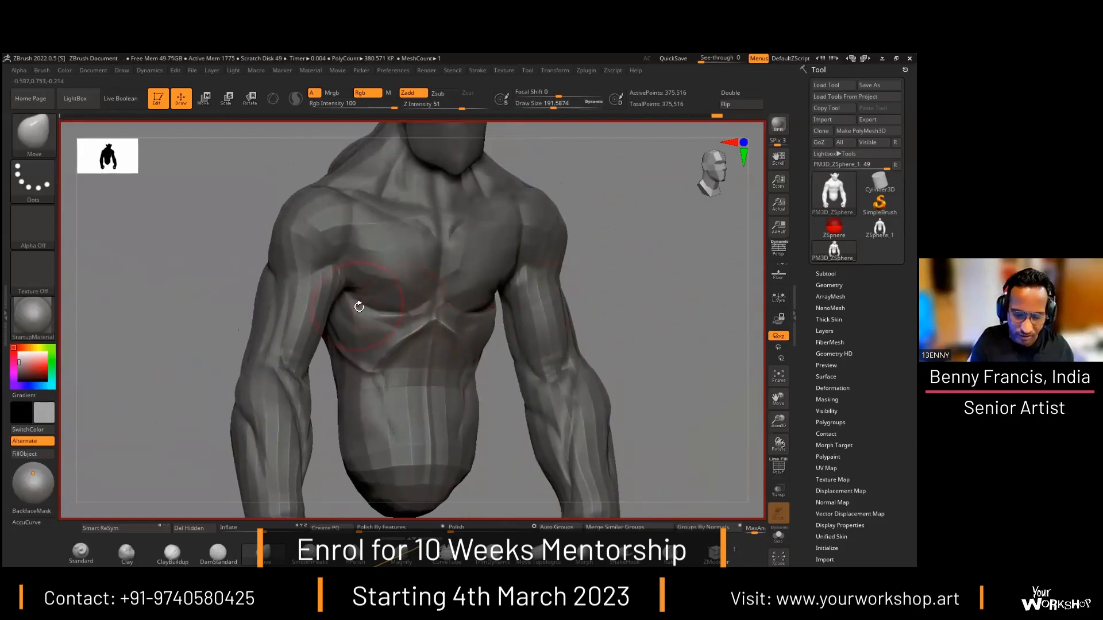
Step: Select the ClayBuildup brush with a soft round alpha and change the model's material to Metal 01
{"action": "key", "text": "b"}
{"action": "key", "text": "c"}
{"action": "key", "text": "b"}
{"action": "left_click", "coordinate": [32, 225]}
{"action": "left_click", "coordinate": [80, 230]}
{"action": "left_click_drag", "start_coordinate": [310, 301], "coordinate": [283, 300]}
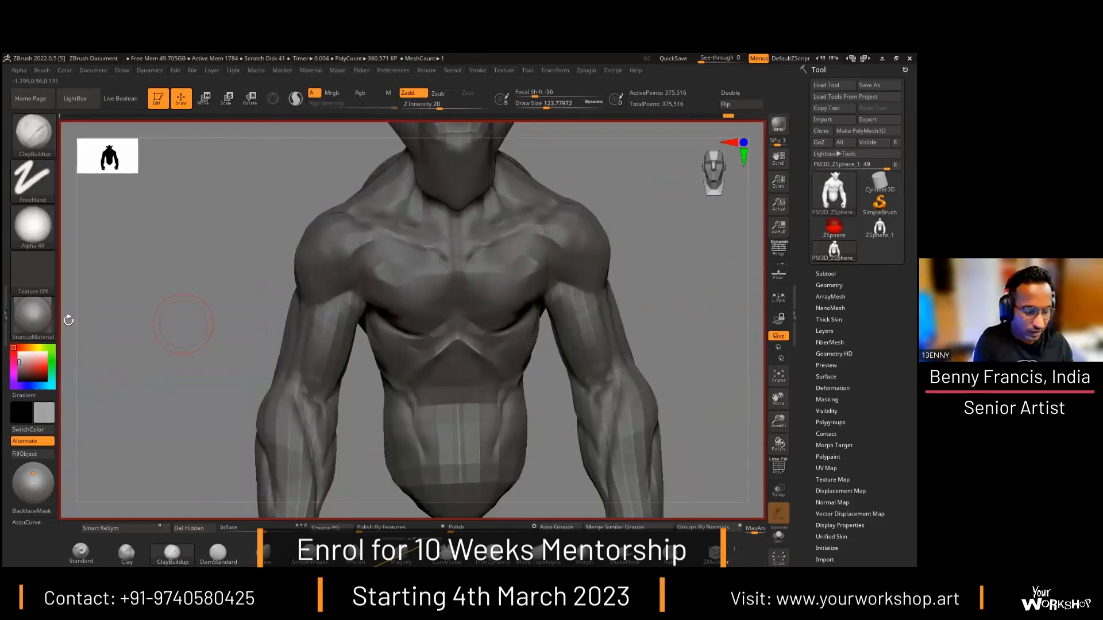
{"action": "left_click", "coordinate": [32, 315]}
{"action": "left_click_drag", "start_coordinate": [32, 473], "coordinate": [31, 471]}
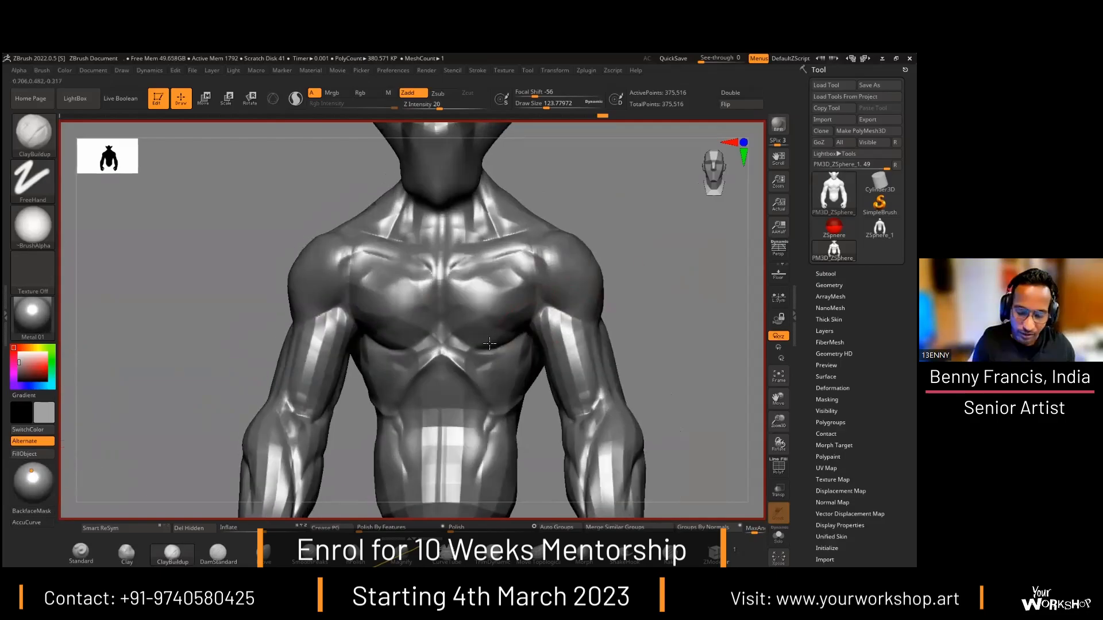
Step: Isolate the torso and build up the chest and upper abdominal muscles with the ClayBuildup brush
{"action": "left_click_drag", "start_coordinate": [218, 322], "coordinate": [321, 322]}
{"action": "left_click", "coordinate": [424, 319], "text": "ctrl+shift"}
{"action": "left_click_drag", "start_coordinate": [566, 321], "coordinate": [490, 326]}
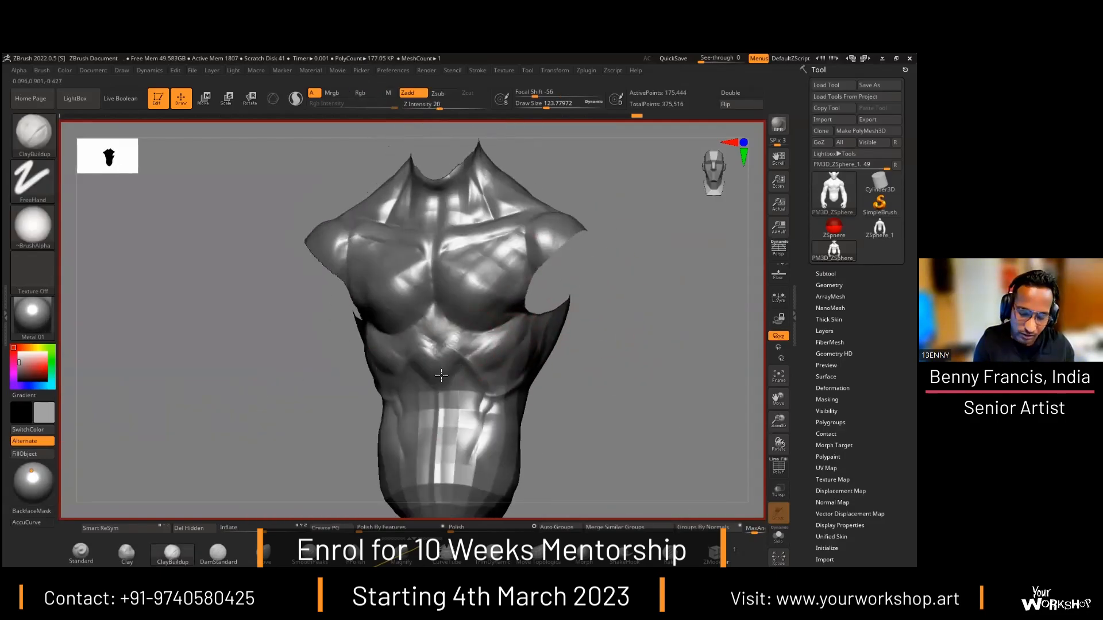
{"action": "mouse_move", "coordinate": [605, 321]}
{"action": "left_mouse_down"}
{"action": "mouse_move", "coordinate": [520, 331]}
{"action": "mouse_move", "coordinate": [479, 301]}
{"action": "mouse_move", "coordinate": [483, 289]}
{"action": "mouse_move", "coordinate": [487, 305]}
{"action": "left_mouse_up"}
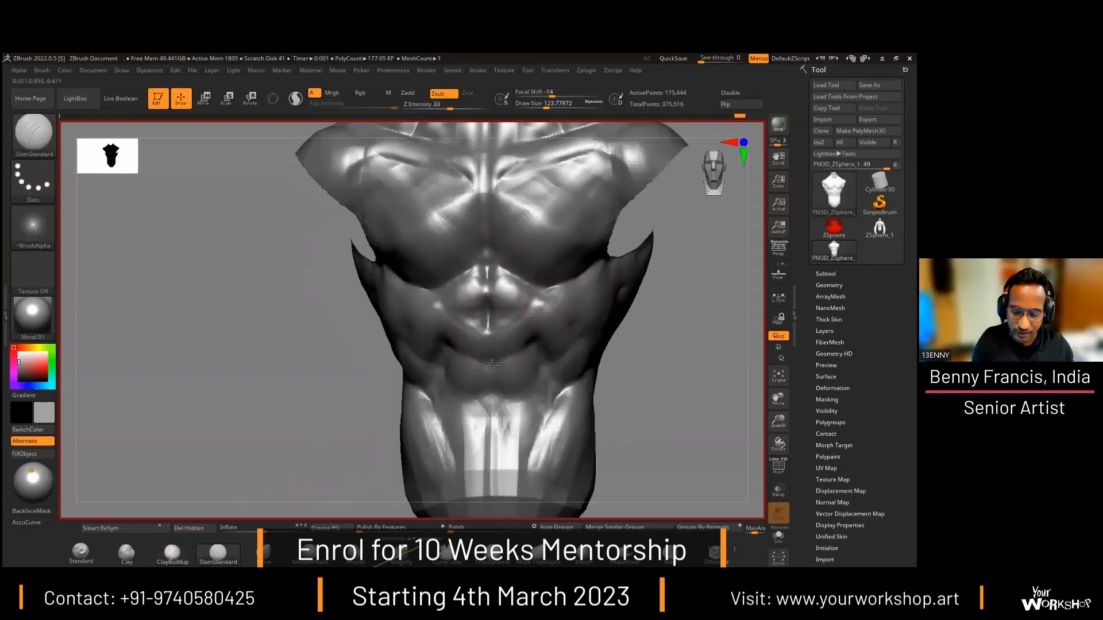
Step: Define the separations between the abdominal and side muscles with the DamStandard brush at draw size about 124
{"action": "left_click_drag", "start_coordinate": [652, 347], "coordinate": [544, 282]}
{"action": "right_click_drag", "start_coordinate": [525, 295], "coordinate": [510, 317]}
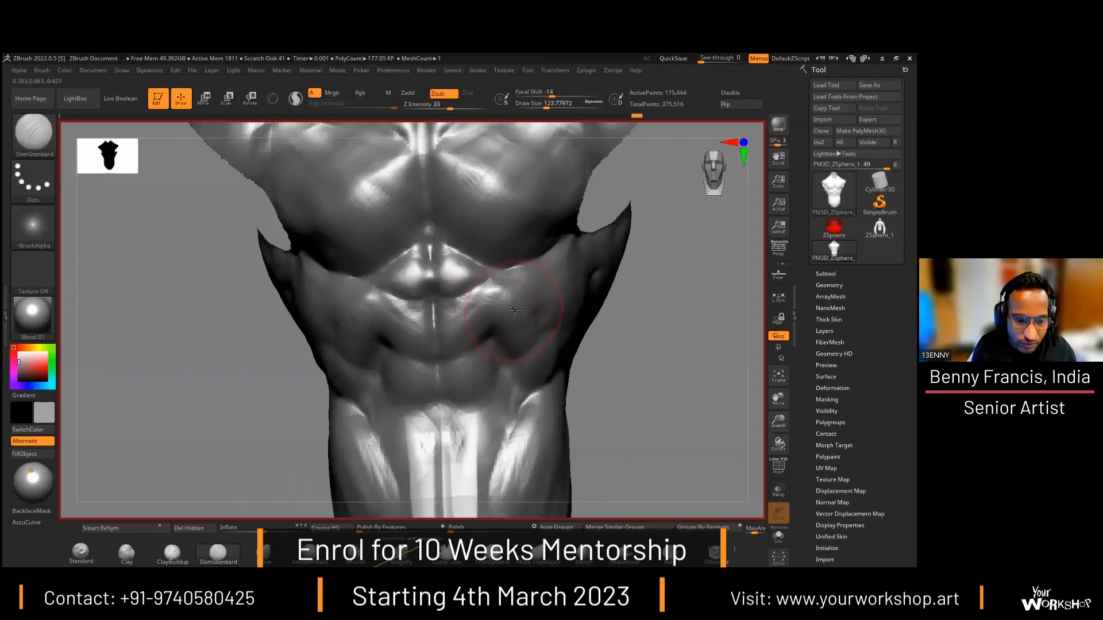
{"action": "mouse_move", "coordinate": [448, 301]}
{"action": "right_mouse_down"}
{"action": "mouse_move", "coordinate": [542, 320]}
{"action": "mouse_move", "coordinate": [405, 310]}
{"action": "right_mouse_up"}
{"action": "left_click_drag", "start_coordinate": [405, 310], "coordinate": [363, 388], "text": "alt"}
{"action": "right_click_drag", "start_coordinate": [363, 388], "coordinate": [499, 339]}
{"action": "left_click_drag", "start_coordinate": [499, 339], "coordinate": [584, 322]}
{"action": "mouse_move", "coordinate": [583, 322]}
{"action": "right_mouse_down", "text": "alt"}
{"action": "mouse_move", "coordinate": [657, 362]}
{"action": "mouse_move", "coordinate": [578, 242]}
{"action": "right_mouse_up", "text": "alt"}
Step: Switch to the ClayBuildup brush, unhide the full model and work on the upper back muscles
{"action": "mouse_move", "coordinate": [688, 281]}
{"action": "right_mouse_down"}
{"action": "mouse_move", "coordinate": [564, 300]}
{"action": "mouse_move", "coordinate": [637, 330]}
{"action": "mouse_move", "coordinate": [541, 319]}
{"action": "mouse_move", "coordinate": [656, 311]}
{"action": "mouse_move", "coordinate": [511, 330]}
{"action": "mouse_move", "coordinate": [544, 249]}
{"action": "mouse_move", "coordinate": [275, 258]}
{"action": "right_mouse_up"}
{"action": "key", "text": "b"}
{"action": "key", "text": "c"}
{"action": "key", "text": "b"}
{"action": "left_click", "coordinate": [656, 312], "text": "ctrl+shift"}
{"action": "mouse_move", "coordinate": [508, 297]}
{"action": "right_mouse_down"}
{"action": "mouse_move", "coordinate": [532, 278]}
{"action": "mouse_move", "coordinate": [522, 280]}
{"action": "mouse_move", "coordinate": [600, 293]}
{"action": "mouse_move", "coordinate": [608, 229]}
{"action": "mouse_move", "coordinate": [560, 244]}
{"action": "right_mouse_up"}
Step: Examine the reference in the other window up close and return to the sculpt
{"action": "key", "text": "alt+Tab"}
{"action": "scroll", "coordinate": [192, 282], "scroll_direction": "up", "scroll_amount": 5}
{"action": "middle_click_drag", "start_coordinate": [192, 281], "coordinate": [336, 317]}
{"action": "scroll", "coordinate": [254, 264], "scroll_direction": "down", "scroll_amount": 4}
{"action": "scroll", "coordinate": [205, 266], "scroll_direction": "up", "scroll_amount": 6}
{"action": "scroll", "coordinate": [337, 317], "scroll_direction": "down", "scroll_amount": 3}
{"action": "key", "text": "alt+Tab"}
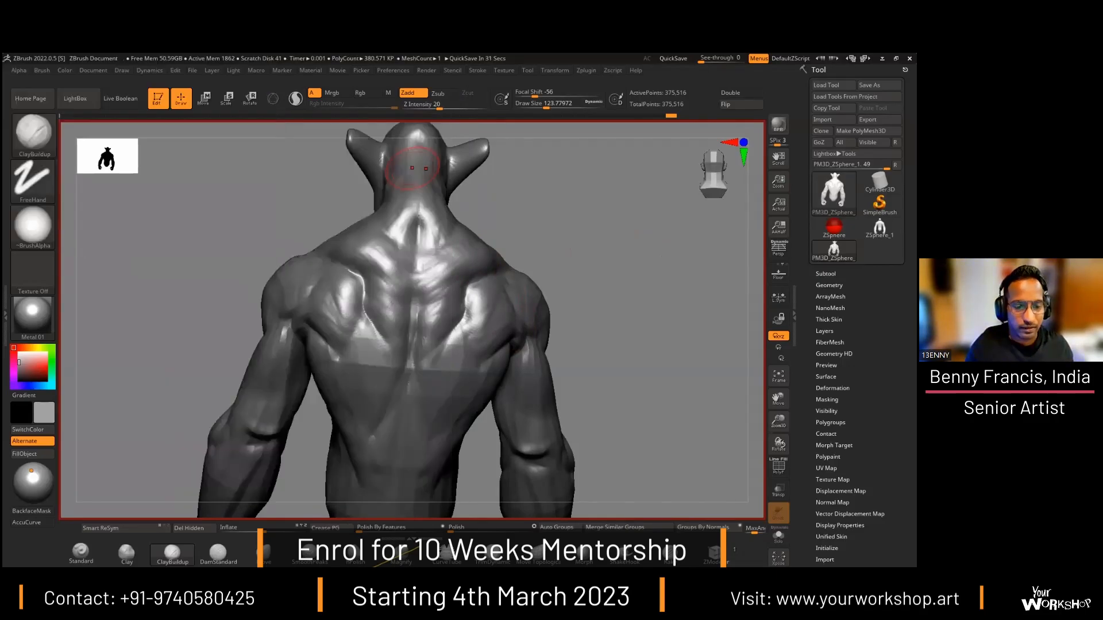
Step: Isolate the arms, build up the upper arm muscles with ClayBuildup at draw size about 77, and unhide the full model
{"action": "right_click_drag", "start_coordinate": [414, 167], "coordinate": [186, 230], "text": "shift"}
{"action": "left_click", "coordinate": [300, 367], "text": "ctrl+shift"}
{"action": "mouse_move", "coordinate": [186, 367]}
{"action": "right_mouse_down"}
{"action": "mouse_move", "coordinate": [241, 322]}
{"action": "mouse_move", "coordinate": [229, 270]}
{"action": "mouse_move", "coordinate": [189, 299]}
{"action": "right_mouse_up"}
{"action": "left_click_drag", "start_coordinate": [332, 293], "coordinate": [339, 315]}
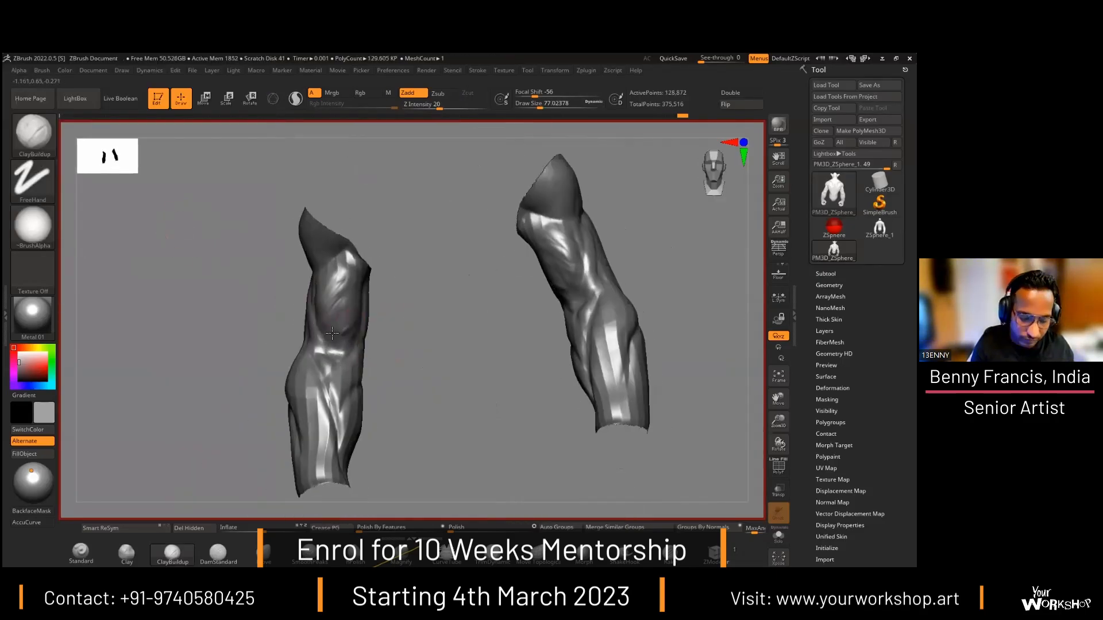
{"action": "right_click_drag", "start_coordinate": [230, 299], "coordinate": [195, 287]}
{"action": "left_click_drag", "start_coordinate": [304, 310], "coordinate": [309, 334]}
{"action": "mouse_move", "coordinate": [195, 298]}
{"action": "right_mouse_down"}
{"action": "mouse_move", "coordinate": [247, 293]}
{"action": "mouse_move", "coordinate": [212, 296]}
{"action": "right_mouse_up"}
{"action": "left_click_drag", "start_coordinate": [313, 287], "coordinate": [318, 322]}
{"action": "right_click_drag", "start_coordinate": [201, 298], "coordinate": [227, 290]}
{"action": "left_click", "coordinate": [201, 282], "text": "ctrl+shift"}
Step: Build up the chest, collarbone and shoulder forms with ClayBuildup, and set the draw size to about 80
{"action": "mouse_move", "coordinate": [345, 310]}
{"action": "right_mouse_down"}
{"action": "mouse_move", "coordinate": [271, 296]}
{"action": "mouse_move", "coordinate": [273, 312]}
{"action": "right_mouse_up"}
{"action": "left_click_drag", "start_coordinate": [273, 312], "coordinate": [292, 282]}
{"action": "mouse_move", "coordinate": [292, 281]}
{"action": "right_mouse_down"}
{"action": "mouse_move", "coordinate": [609, 273]}
{"action": "mouse_move", "coordinate": [565, 293]}
{"action": "right_mouse_up"}
{"action": "key", "text": "space"}
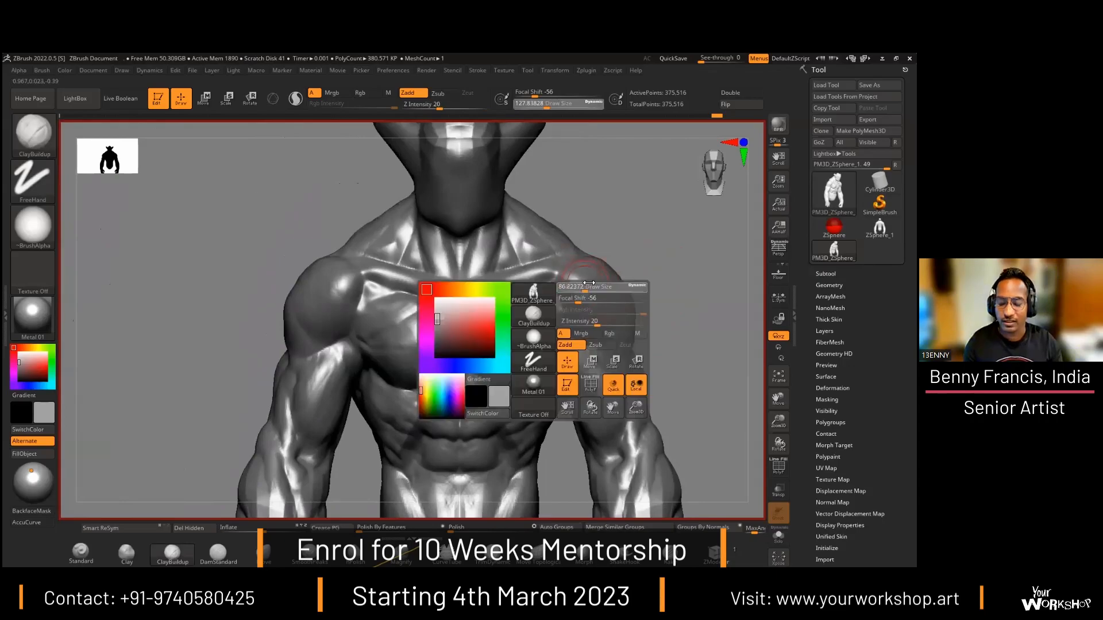
{"action": "left_click_drag", "start_coordinate": [595, 298], "coordinate": [585, 298]}
{"action": "right_click_drag", "start_coordinate": [652, 271], "coordinate": [647, 250]}
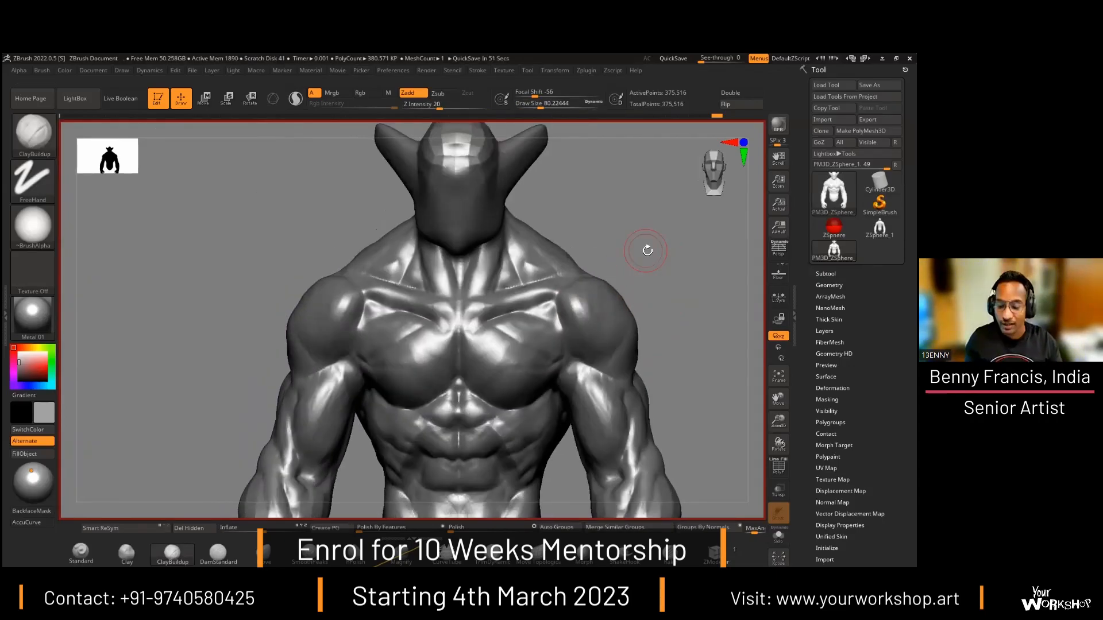
Step: Carve muscle separation lines across the chest, shoulders and arms with the DamStandard brush at draw size about 80
{"action": "mouse_move", "coordinate": [534, 315]}
{"action": "right_mouse_down"}
{"action": "mouse_move", "coordinate": [632, 307]}
{"action": "mouse_move", "coordinate": [689, 324]}
{"action": "mouse_move", "coordinate": [660, 305]}
{"action": "mouse_move", "coordinate": [648, 262]}
{"action": "right_mouse_up"}
{"action": "key", "text": "b"}
{"action": "key", "text": "d"}
{"action": "key", "text": "s"}
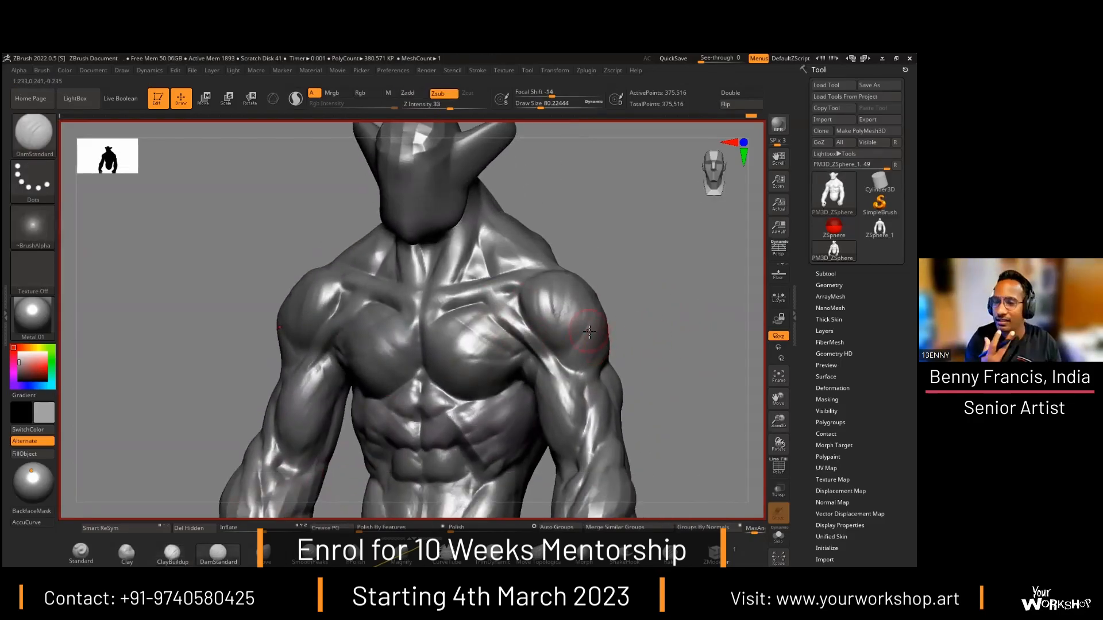
{"action": "mouse_move", "coordinate": [589, 331]}
{"action": "right_mouse_down"}
{"action": "mouse_move", "coordinate": [398, 383]}
{"action": "mouse_move", "coordinate": [645, 295]}
{"action": "mouse_move", "coordinate": [581, 248]}
{"action": "mouse_move", "coordinate": [595, 278]}
{"action": "mouse_move", "coordinate": [493, 276]}
{"action": "mouse_move", "coordinate": [596, 280]}
{"action": "right_mouse_up"}
Step: Expand the Geometry settings and reshape the ears with the Move brush at draw size about 97
{"action": "left_click", "coordinate": [829, 286]}
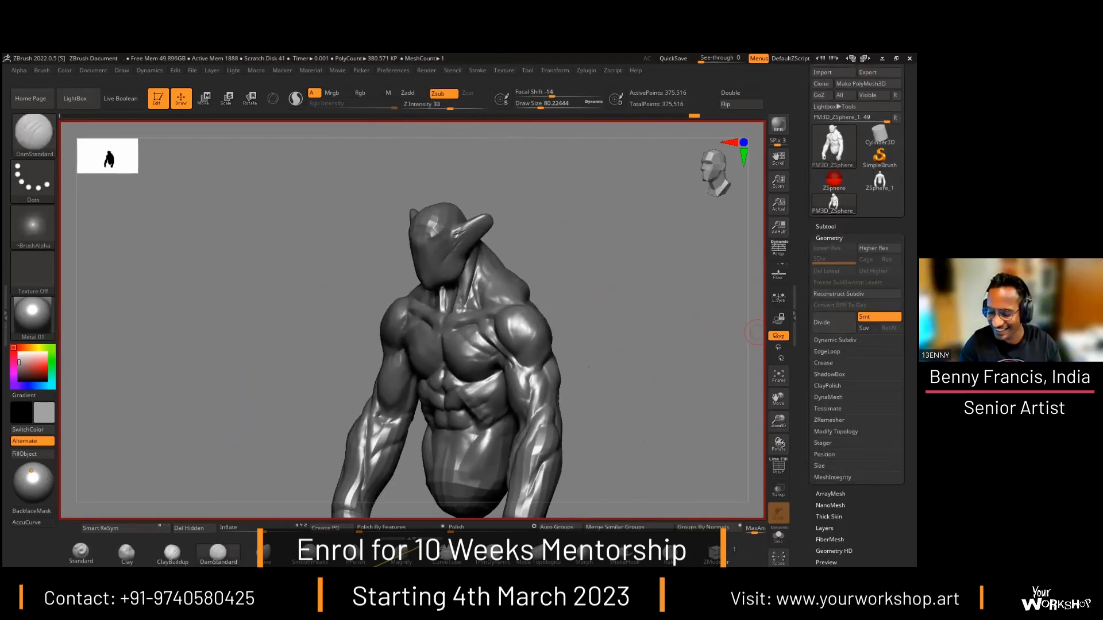
{"action": "right_click_drag", "start_coordinate": [735, 332], "coordinate": [608, 345]}
{"action": "key", "text": "space"}
{"action": "key", "text": "b"}
{"action": "key", "text": "m"}
{"action": "key", "text": "v"}
{"action": "right_click_drag", "start_coordinate": [678, 275], "coordinate": [603, 276]}
{"action": "left_click_drag", "start_coordinate": [580, 241], "coordinate": [569, 229]}
{"action": "mouse_move", "coordinate": [672, 292]}
{"action": "right_mouse_down"}
{"action": "mouse_move", "coordinate": [626, 294]}
{"action": "mouse_move", "coordinate": [640, 265]}
{"action": "mouse_move", "coordinate": [622, 243]}
{"action": "mouse_move", "coordinate": [526, 250]}
{"action": "right_mouse_up"}
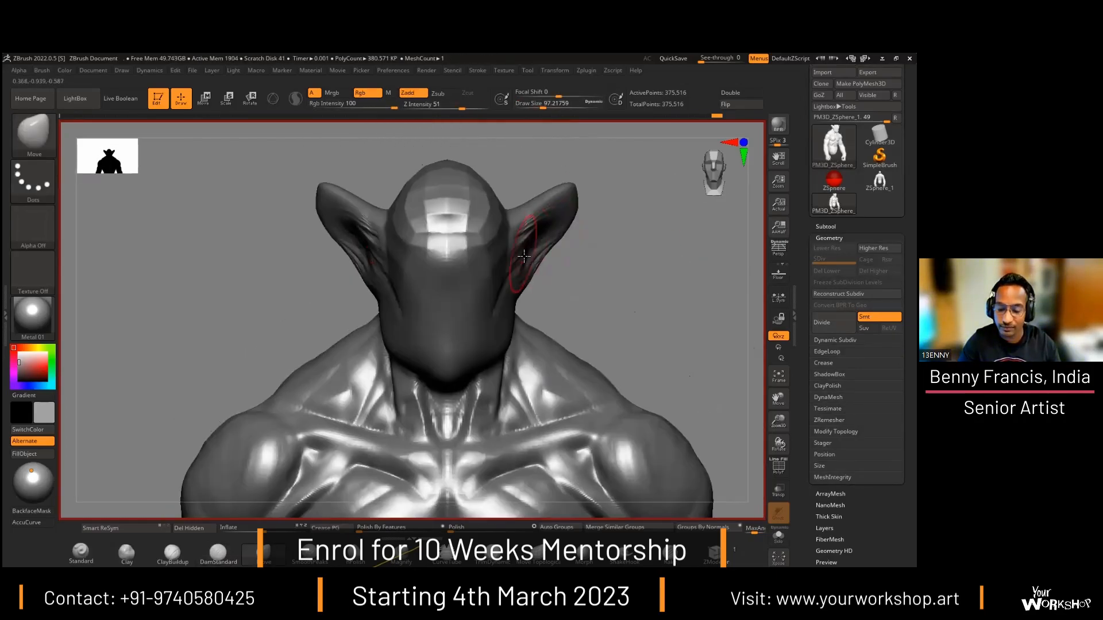
Step: Try to remesh the model with DynaMesh at resolution 128, and undo it
{"action": "left_click", "coordinate": [828, 398]}
{"action": "left_click", "coordinate": [828, 414]}
{"action": "right_click_drag", "start_coordinate": [657, 298], "coordinate": [645, 288], "text": "ctrl"}
{"action": "key", "text": "ctrl+z"}
{"action": "left_click_drag", "start_coordinate": [909, 433], "coordinate": [908, 337]}
Step: Enable Sculptris Pro and sculpt the open mouth, eye sockets and inner ears with ClayBuildup at draw size about 49
{"action": "mouse_move", "coordinate": [609, 344]}
{"action": "right_mouse_down", "text": "ctrl"}
{"action": "mouse_move", "coordinate": [597, 308]}
{"action": "mouse_move", "coordinate": [599, 413]}
{"action": "right_mouse_up", "text": "ctrl"}
{"action": "right_click_drag", "start_coordinate": [598, 414], "coordinate": [597, 442], "text": "ctrl"}
{"action": "left_click", "coordinate": [172, 553]}
{"action": "mouse_move", "coordinate": [566, 229]}
{"action": "right_mouse_down", "text": "ctrl"}
{"action": "mouse_move", "coordinate": [571, 267]}
{"action": "mouse_move", "coordinate": [391, 299]}
{"action": "right_mouse_up", "text": "ctrl"}
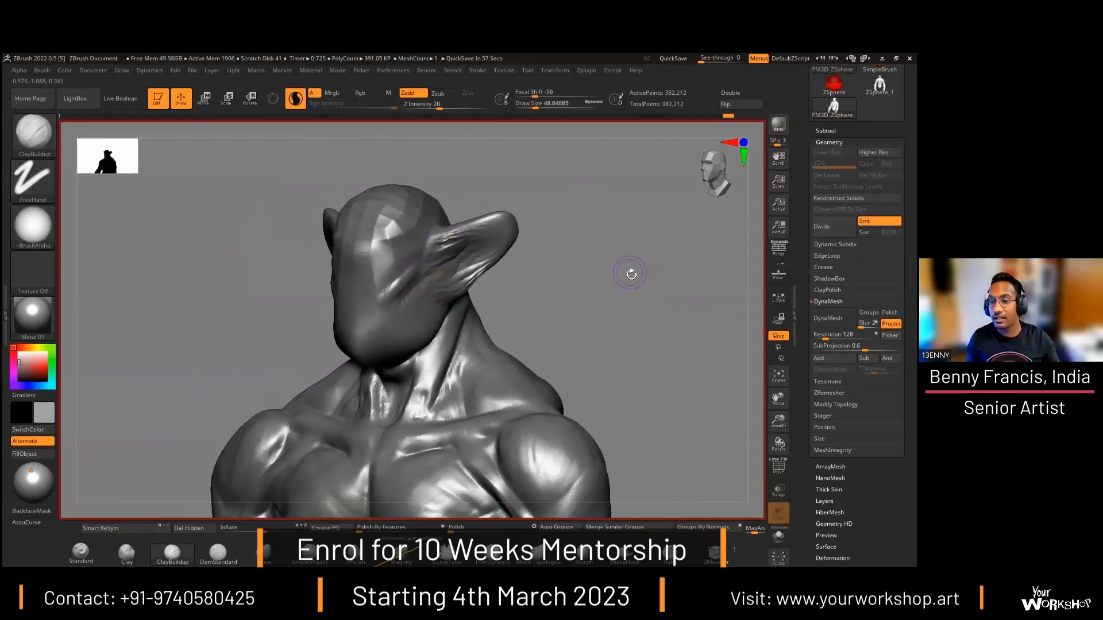
{"action": "right_click_drag", "start_coordinate": [631, 274], "coordinate": [573, 262]}
{"action": "right_click_drag", "start_coordinate": [535, 312], "coordinate": [482, 354]}
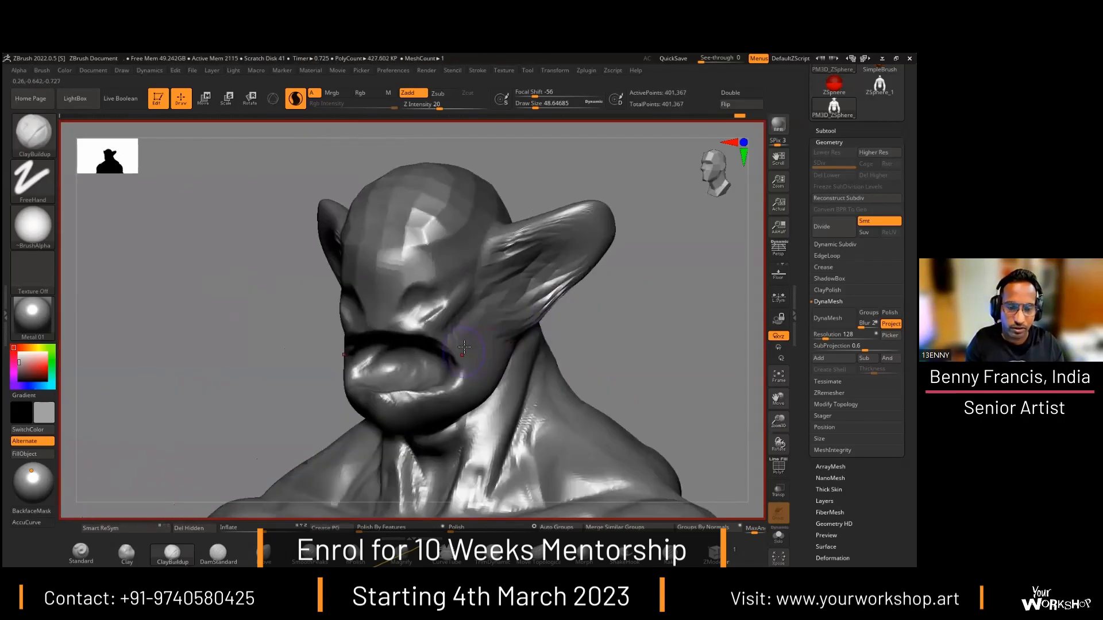
Step: Set the ClayBuildup draw size to about 62 and sculpt the eyes, brow, nose and lips
{"action": "mouse_move", "coordinate": [368, 284]}
{"action": "right_mouse_down"}
{"action": "mouse_move", "coordinate": [308, 283]}
{"action": "mouse_move", "coordinate": [507, 307]}
{"action": "mouse_move", "coordinate": [437, 298]}
{"action": "mouse_move", "coordinate": [465, 294]}
{"action": "mouse_move", "coordinate": [431, 337]}
{"action": "mouse_move", "coordinate": [422, 322]}
{"action": "mouse_move", "coordinate": [494, 316]}
{"action": "mouse_move", "coordinate": [577, 360]}
{"action": "right_mouse_up"}
{"action": "key", "text": "space"}
{"action": "left_click_drag", "start_coordinate": [612, 297], "coordinate": [624, 297]}
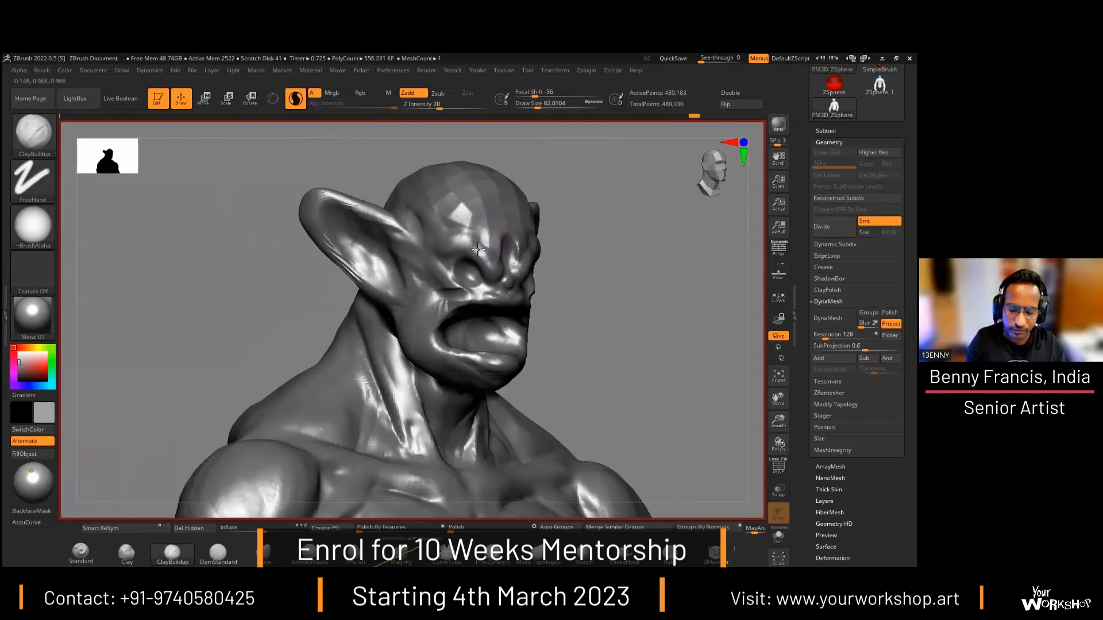